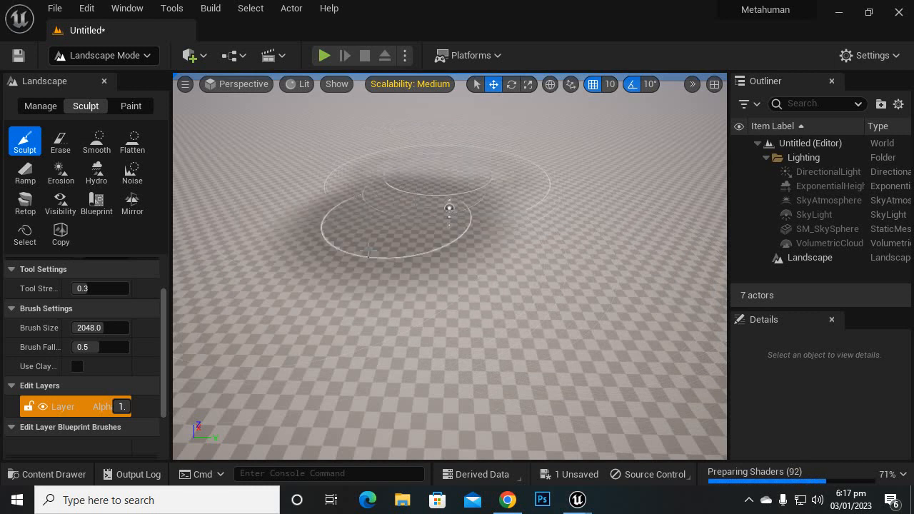
Step: Add a cube shape to the level, placed on the landscape
scroll(450, 269, "up", 5)
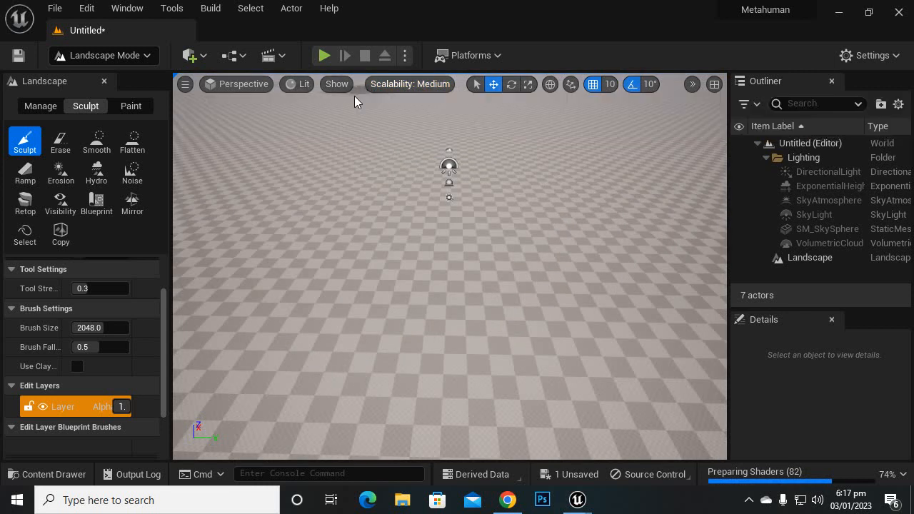
left_click(202, 56)
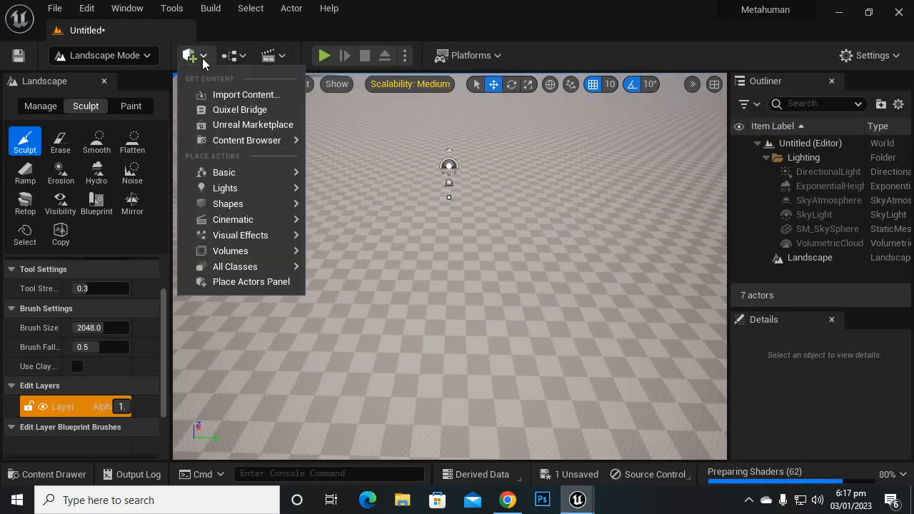
mouse_move(250, 186)
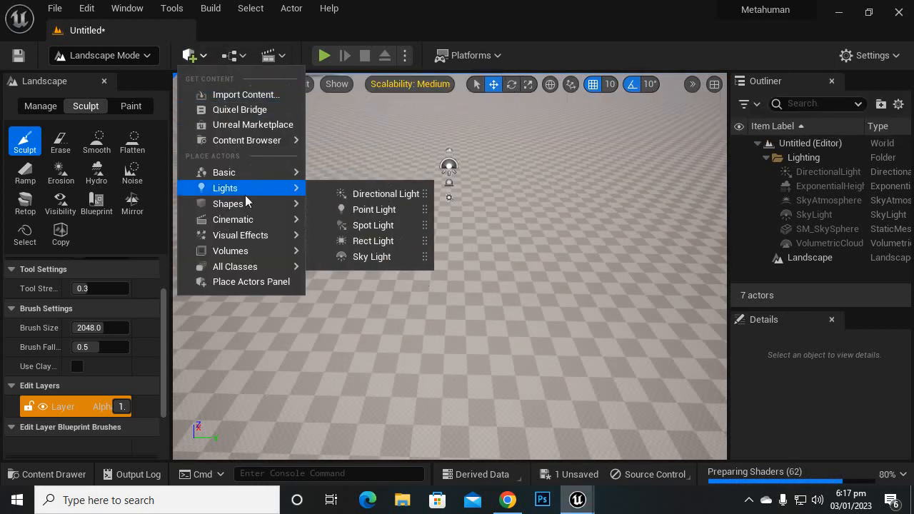
mouse_move(245, 204)
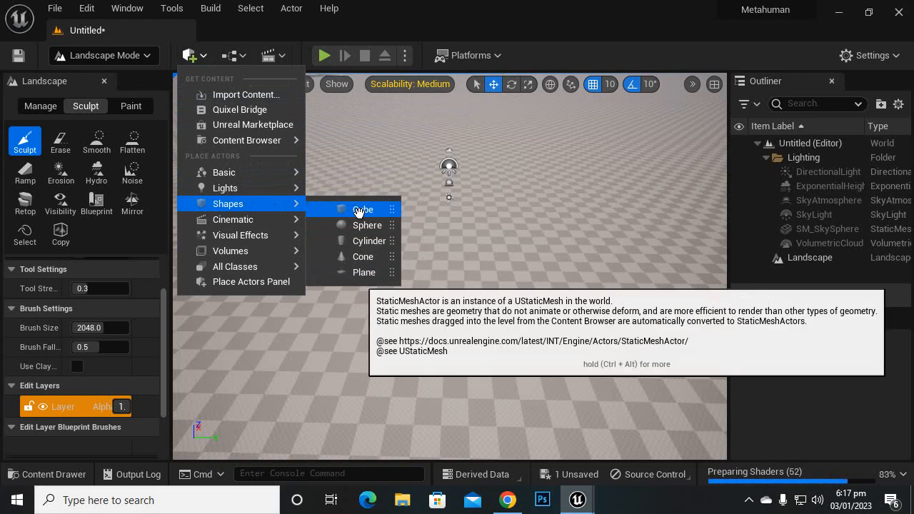
left_click(359, 209)
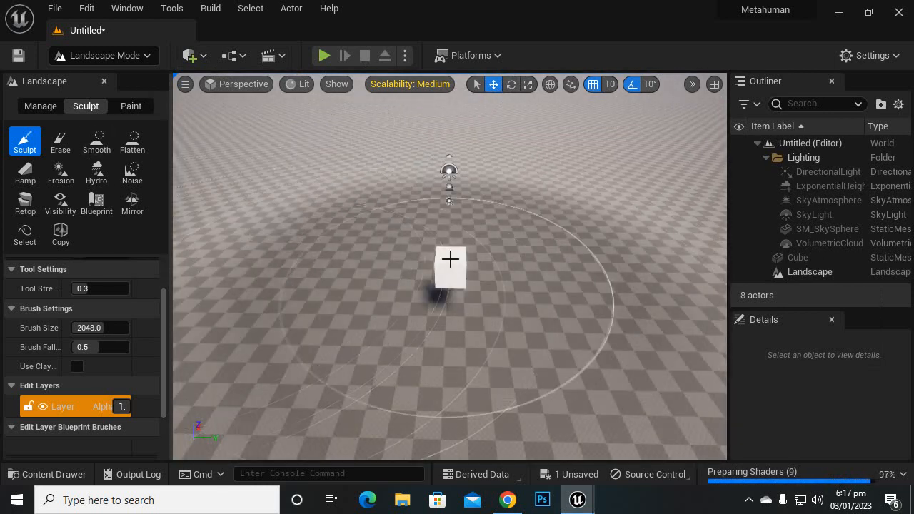
Step: Switch to Selection mode and lower the cube along its vertical axis towards the landscape
left_click(146, 56)
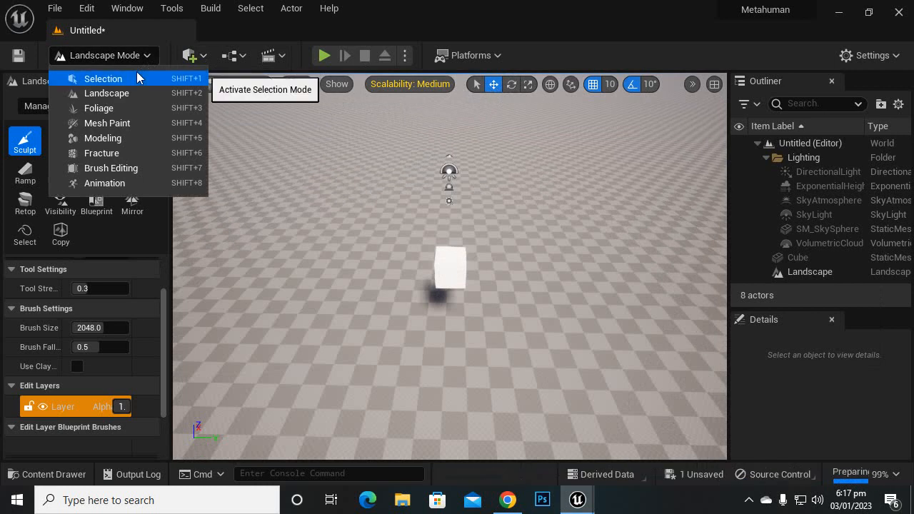
left_click(138, 77)
left_click(368, 262)
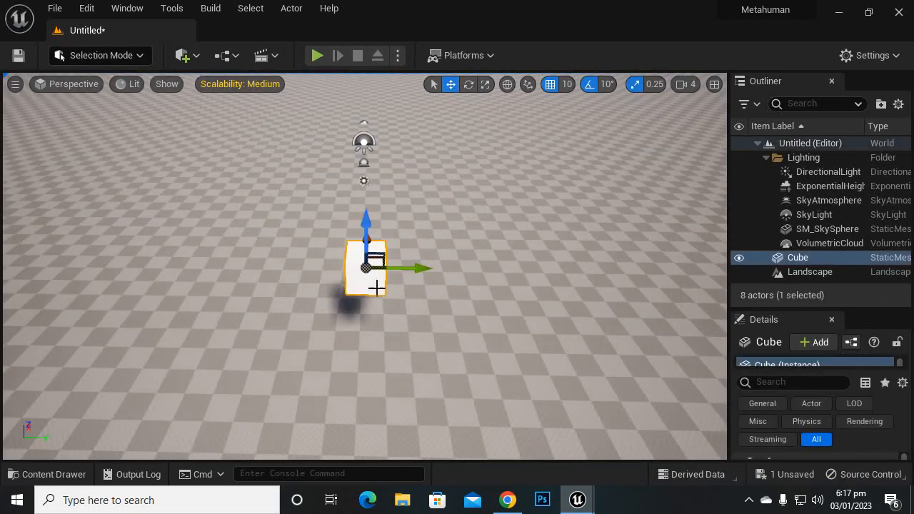
left_click_drag(365, 223, 389, 359)
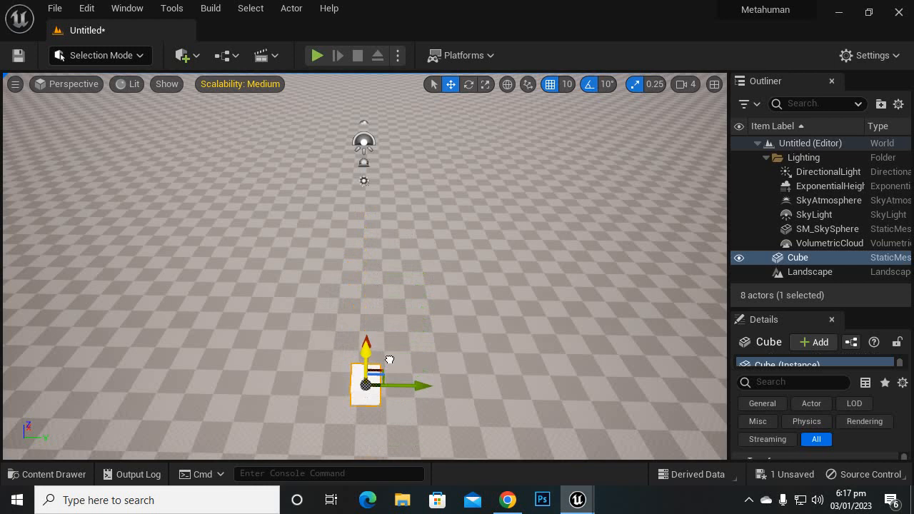
scroll(463, 336, "down", 2)
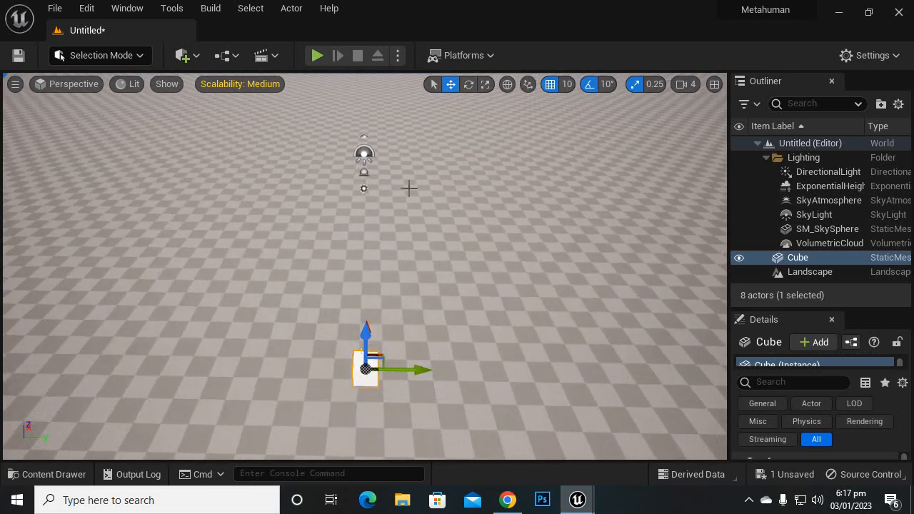
Step: Scale the cube along its Y and X axes into a wide, flat rectangular platform
left_click(485, 85)
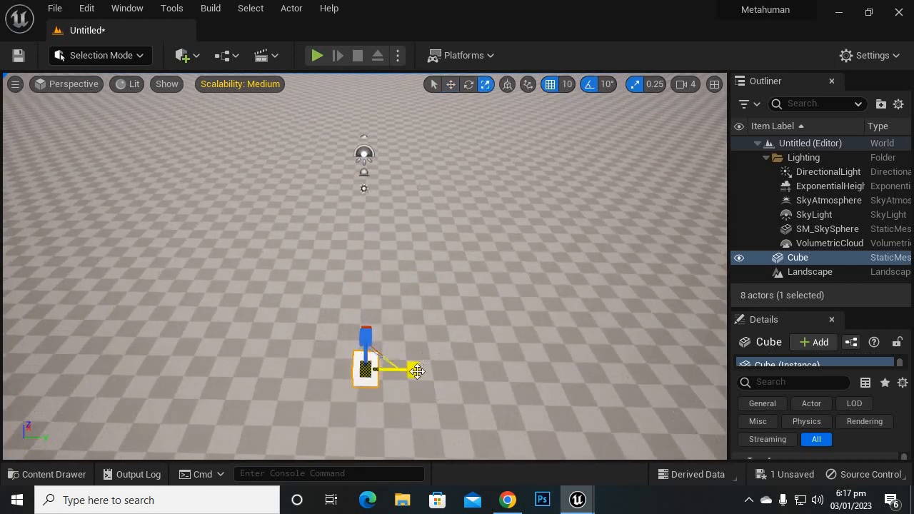
left_click_drag(420, 368, 477, 369)
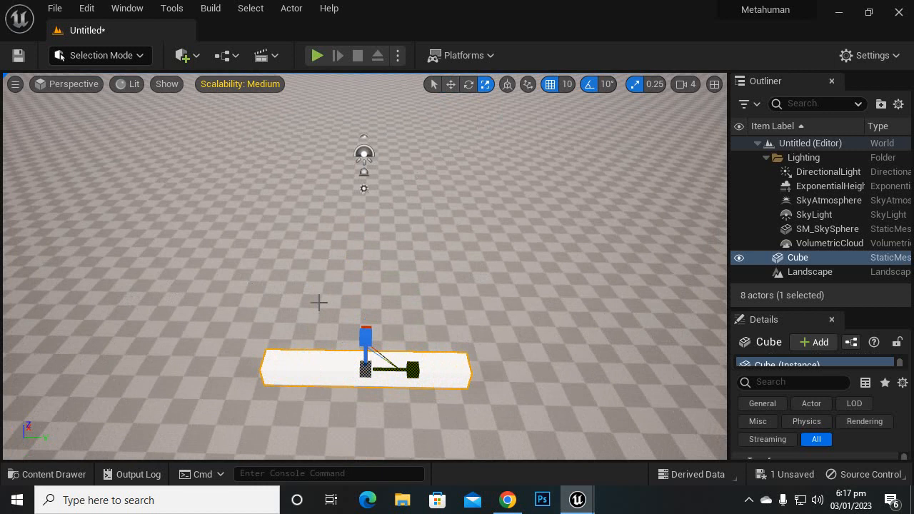
scroll(461, 318, "down", 2)
right_click_drag(567, 344, 449, 344)
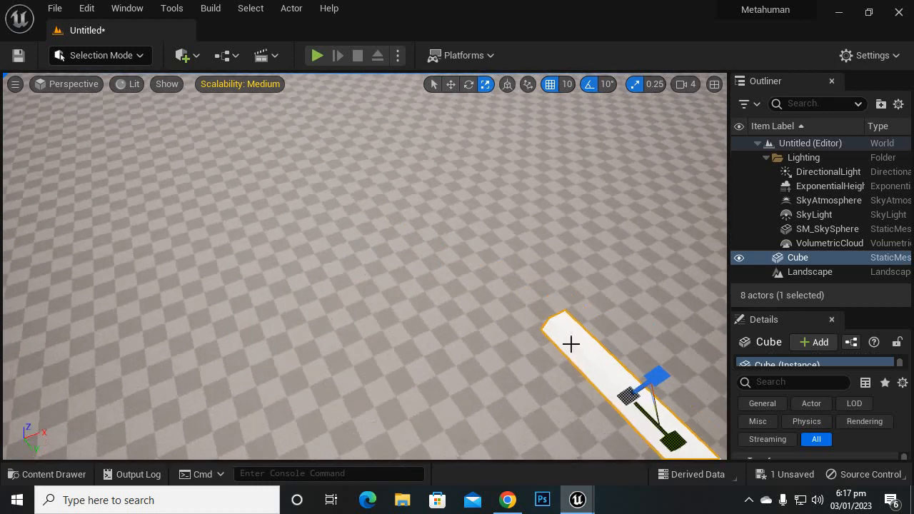
scroll(585, 325, "down", 2)
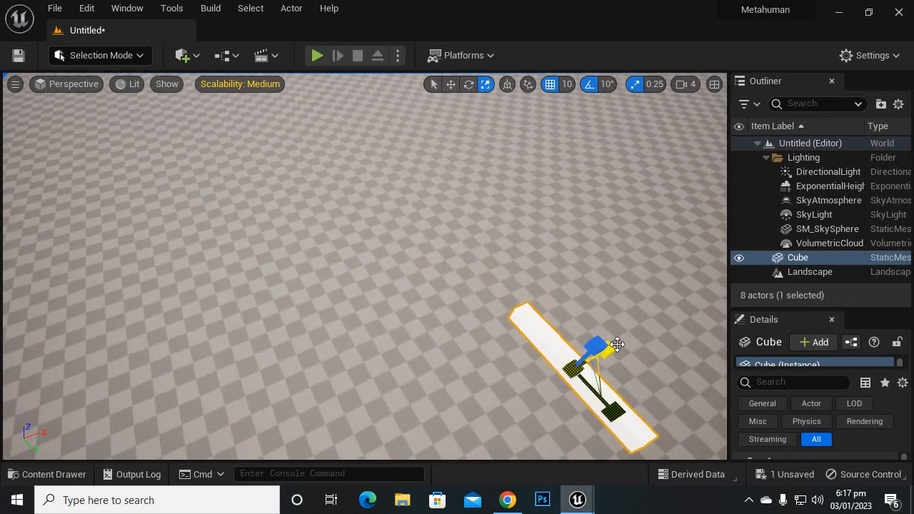
left_click_drag(611, 347, 675, 355)
mouse_move(244, 306)
right_mouse_down()
mouse_move(266, 318)
mouse_move(457, 314)
mouse_move(245, 304)
right_mouse_up()
scroll(207, 205, "down", 2)
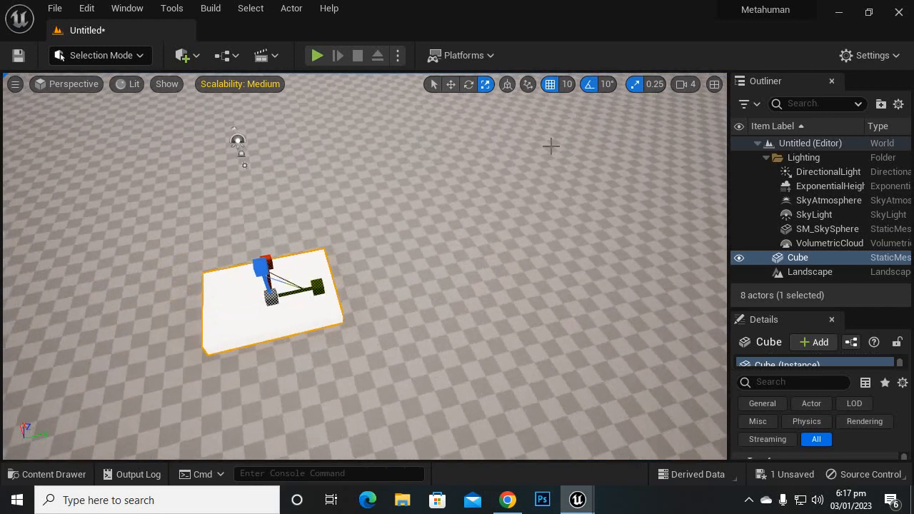
Step: Return to the Move tool and frame the flattened cube up close
left_click(451, 84)
scroll(480, 283, "down", 1)
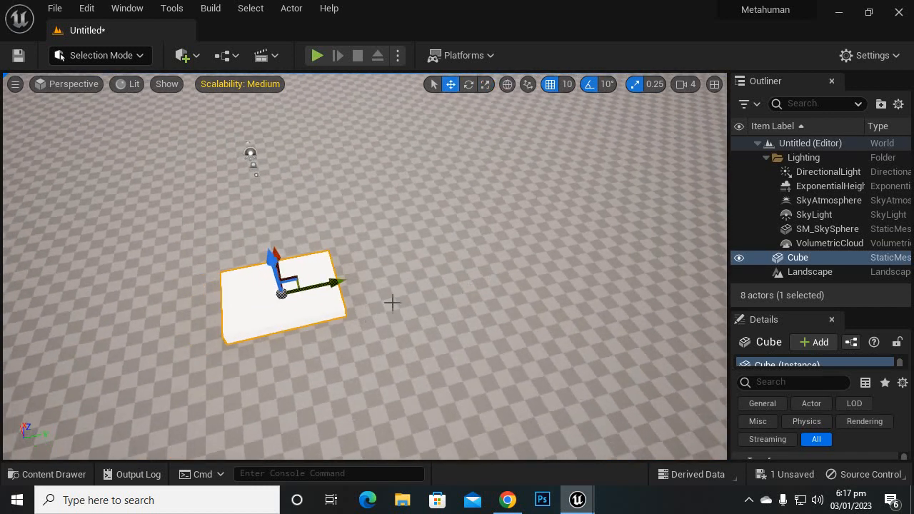
right_click_drag(392, 302, 371, 299)
key("w")
key("s")
mouse_move(343, 272)
right_mouse_down()
mouse_move(336, 313)
mouse_move(357, 270)
right_mouse_up()
key("w")
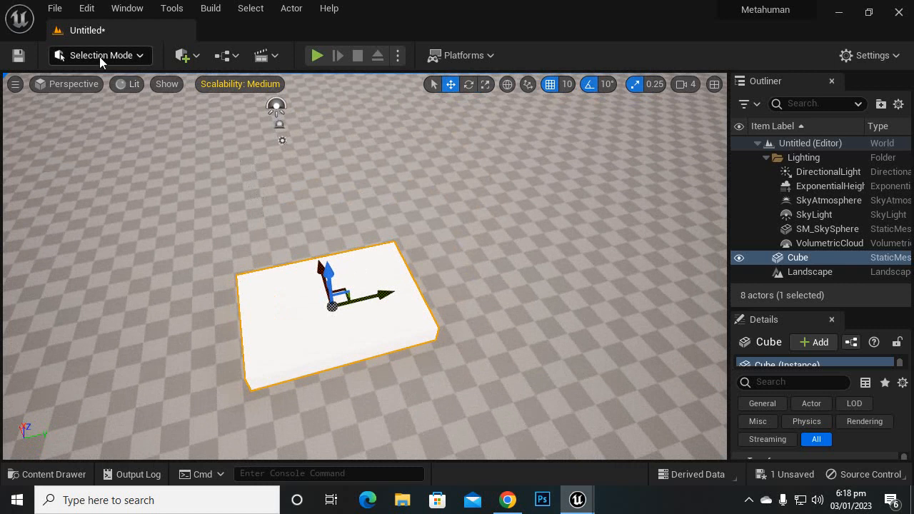
Step: Switch to Foliage mode and widen its settings area with the empty foliage drop zone in view
left_click(140, 57)
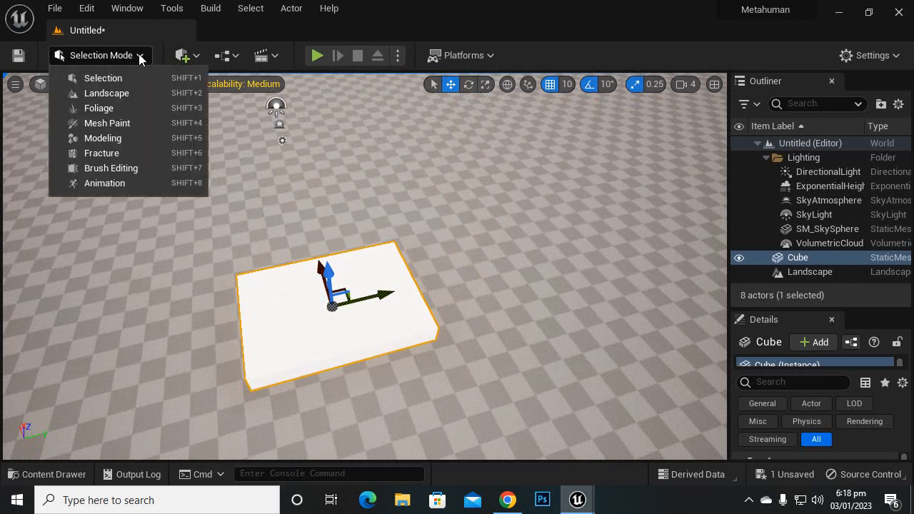
left_click(112, 107)
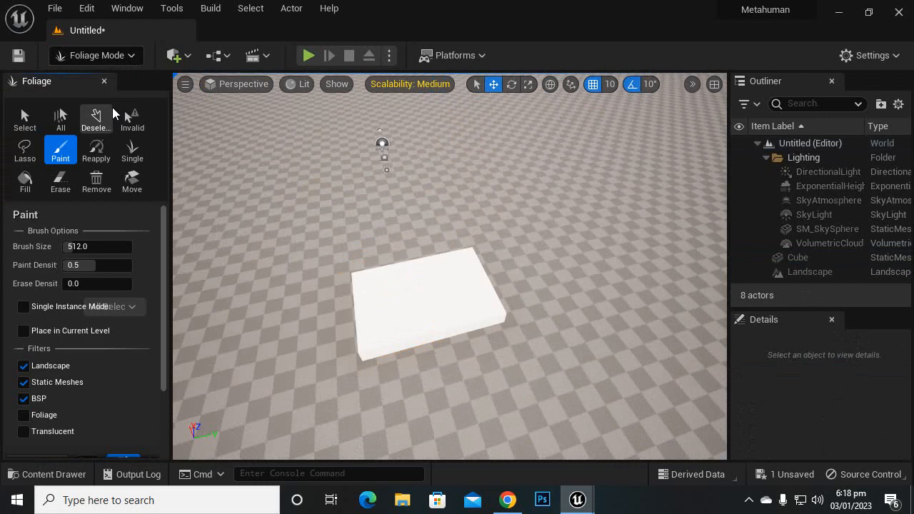
scroll(145, 311, "down", 3)
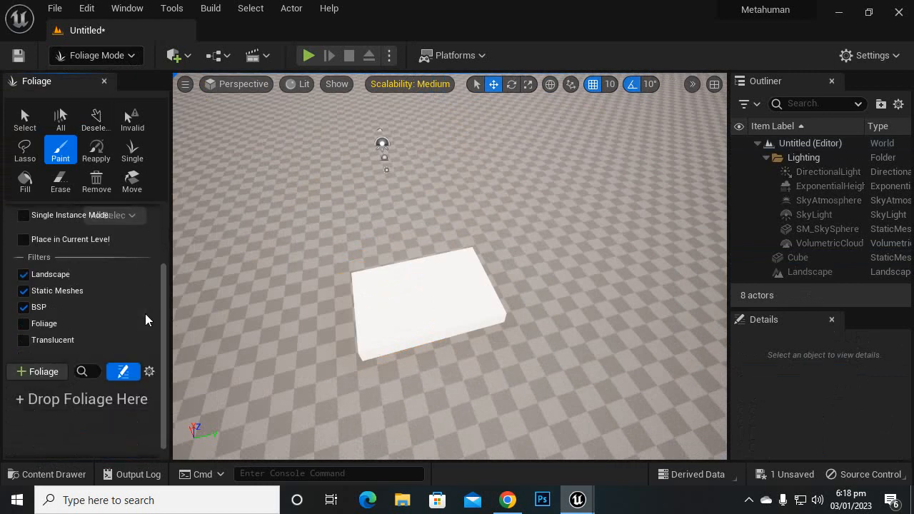
scroll(146, 313, "down", 1)
left_click_drag(170, 264, 200, 270)
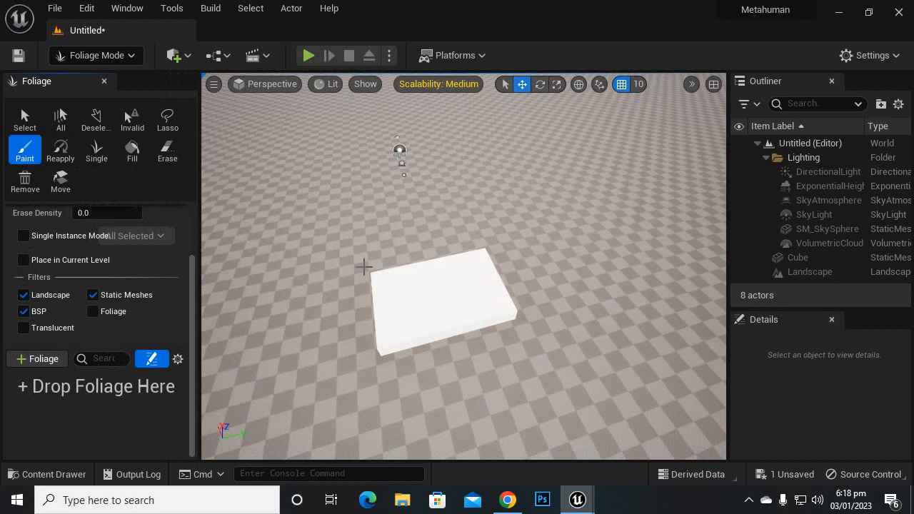
scroll(364, 343, "up", 3)
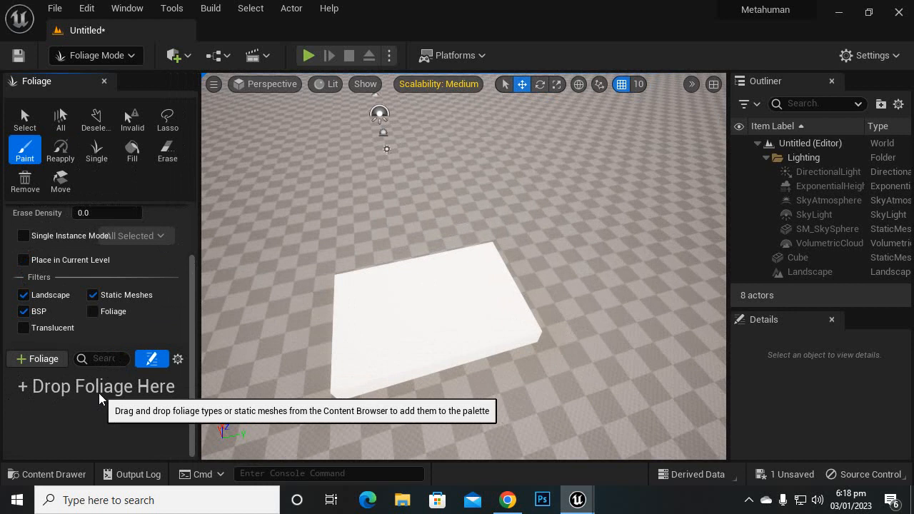
Step: Switch to the Quixel Bridge window and open its 3D Plants collection
mouse_move(587, 506)
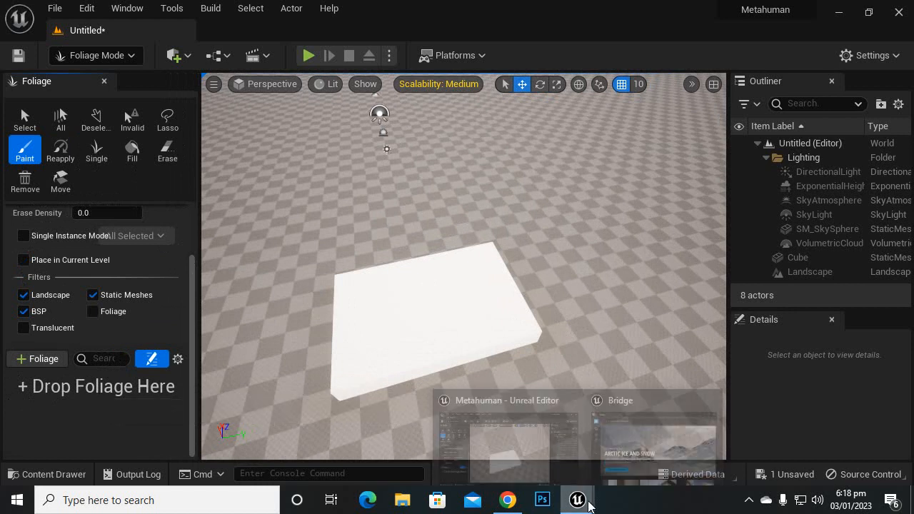
left_click(653, 446)
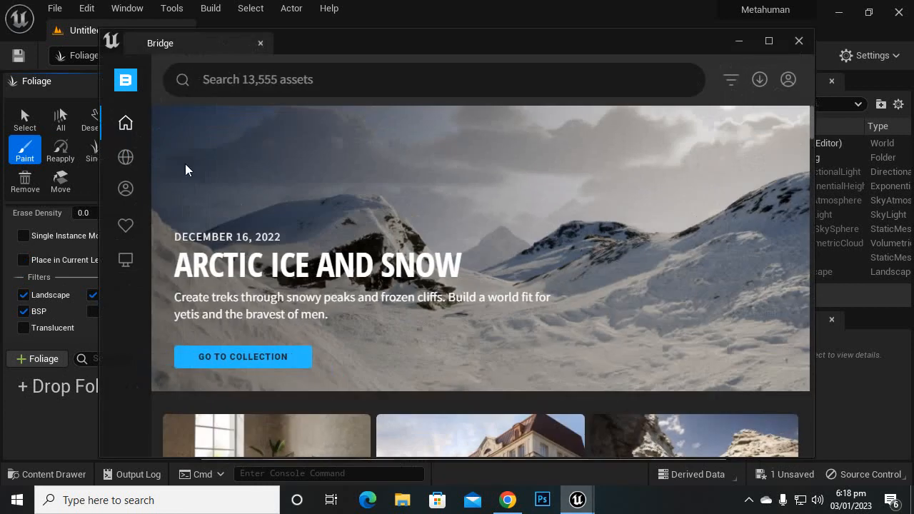
mouse_move(126, 158)
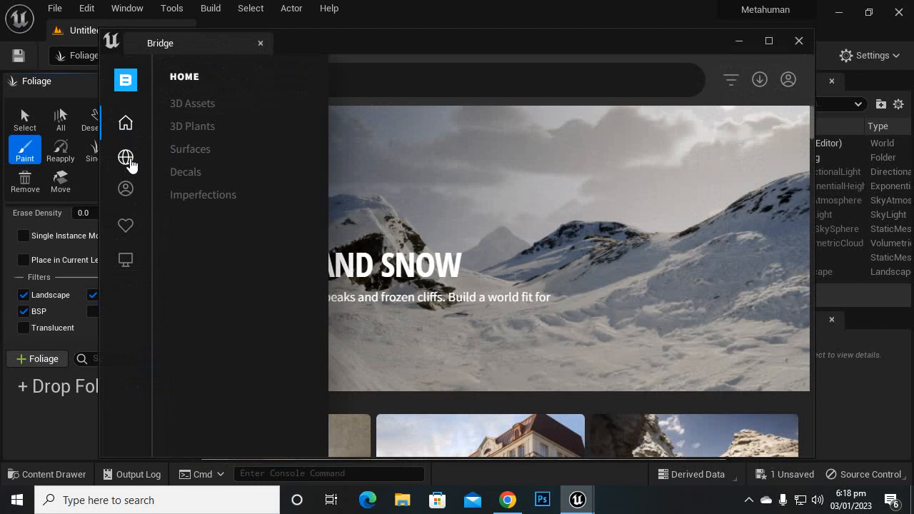
left_click(197, 128)
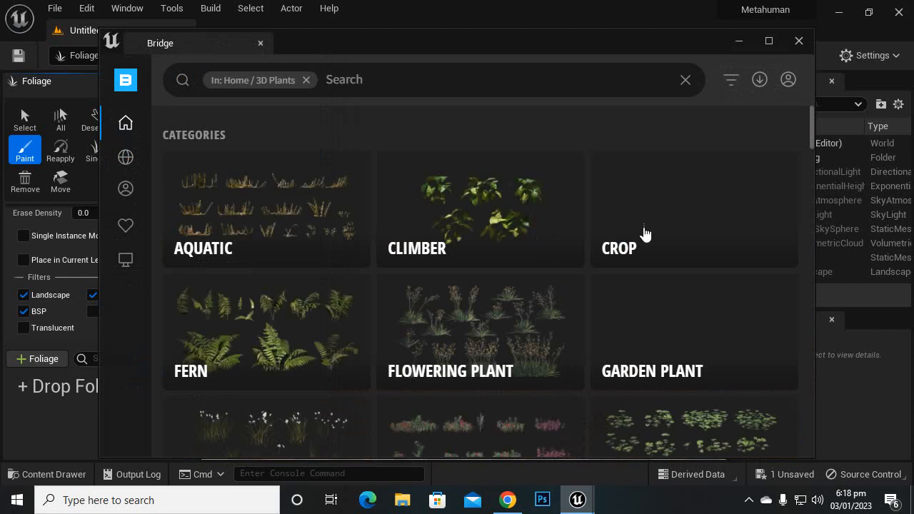
Step: Look through the 3D Plants categories and latest assets for suitable foliage
scroll(671, 338, "down", 3)
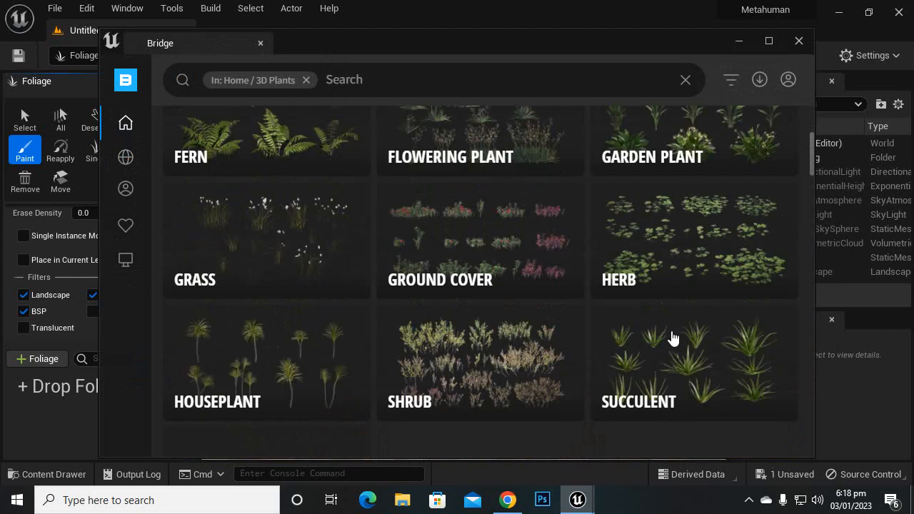
scroll(603, 283, "down", 3)
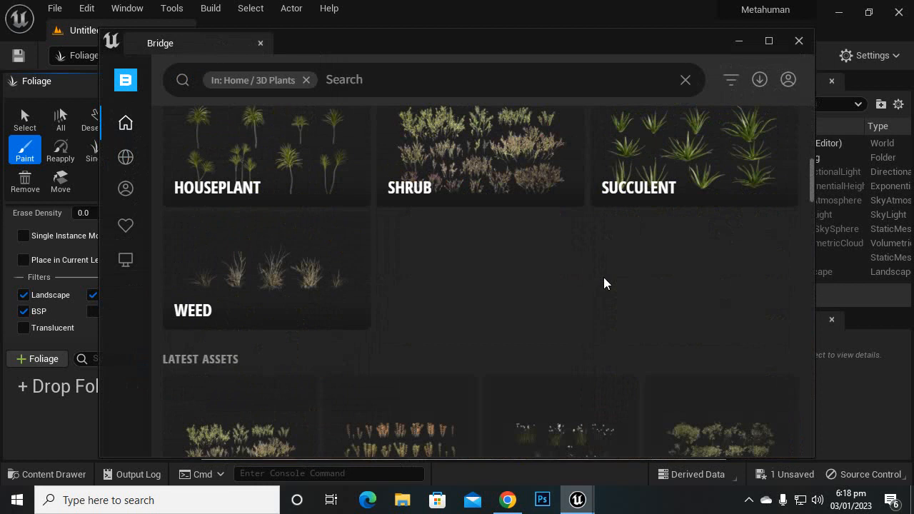
scroll(584, 274, "down", 4)
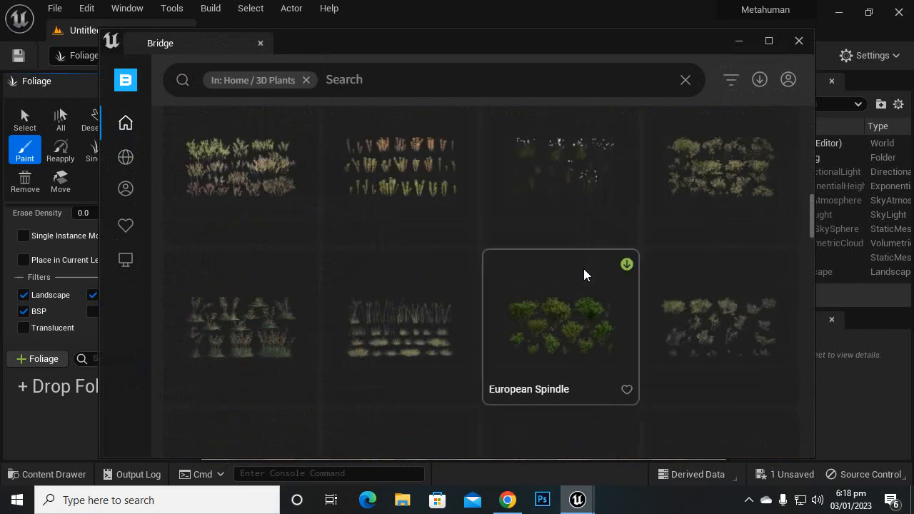
scroll(581, 267, "down", 5)
scroll(581, 266, "up", 6)
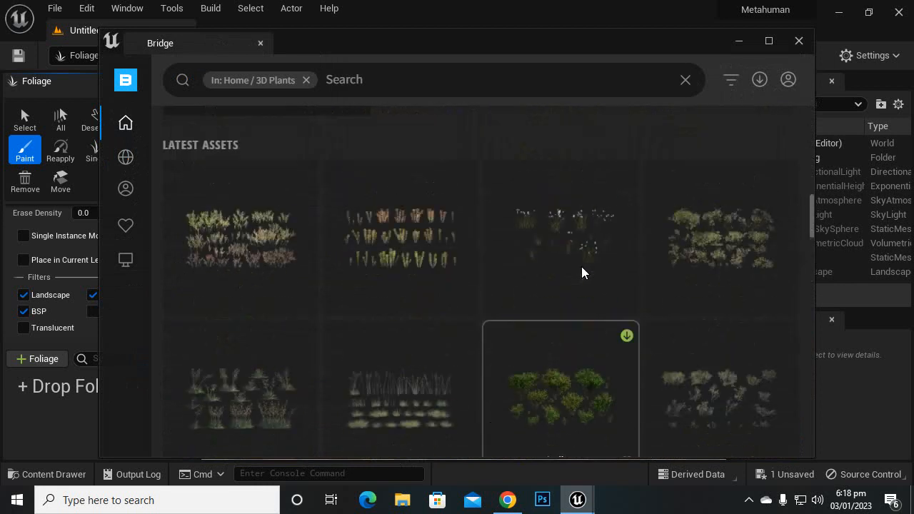
scroll(581, 265, "down", 3)
scroll(581, 263, "up", 6)
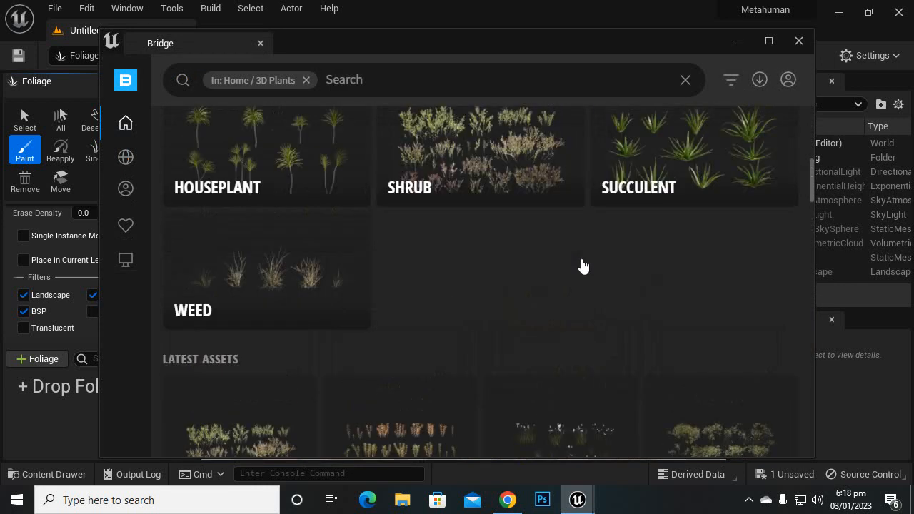
scroll(580, 262, "up", 2)
scroll(271, 227, "up", 2)
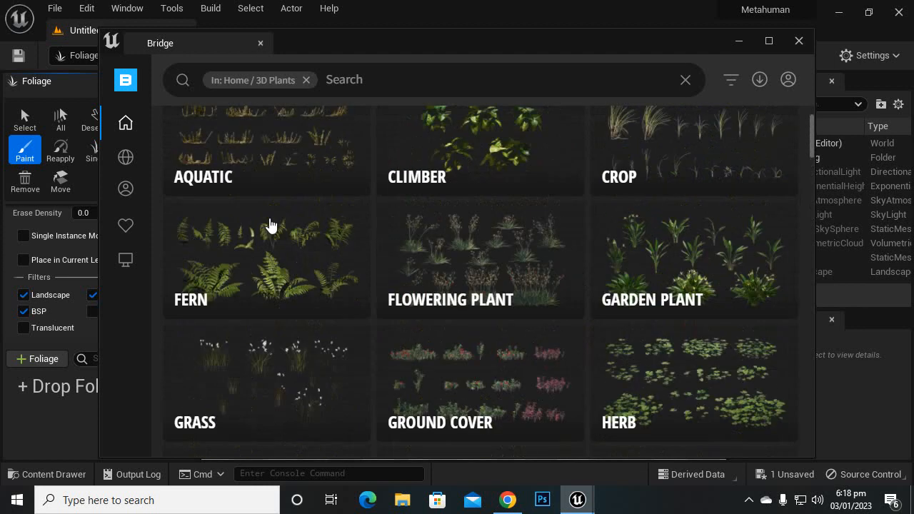
Step: Open the Fern category of 3D Plants and bring up the Lady Fern asset's details
left_click(266, 240)
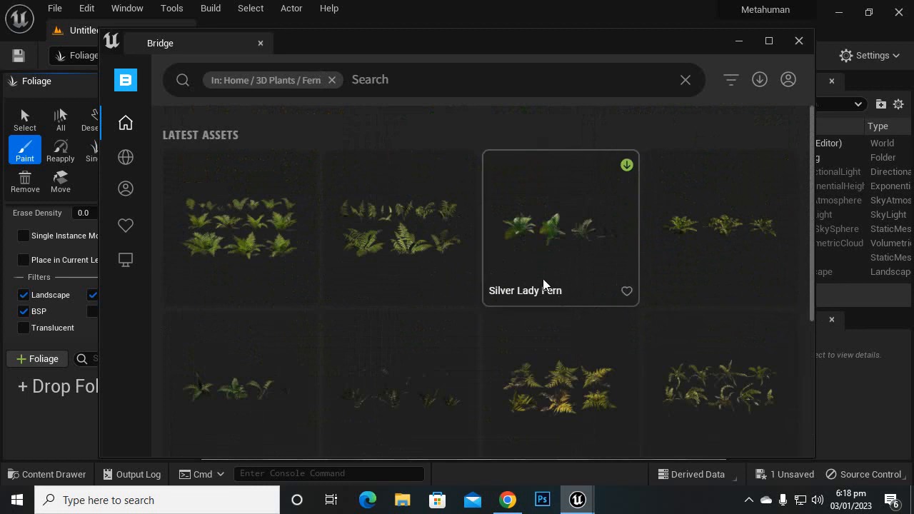
scroll(431, 249, "down", 2)
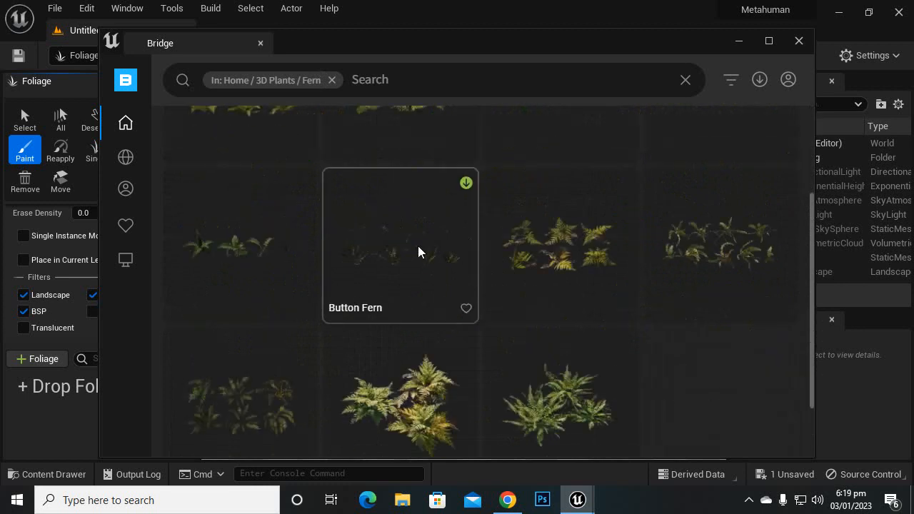
scroll(427, 263, "down", 2)
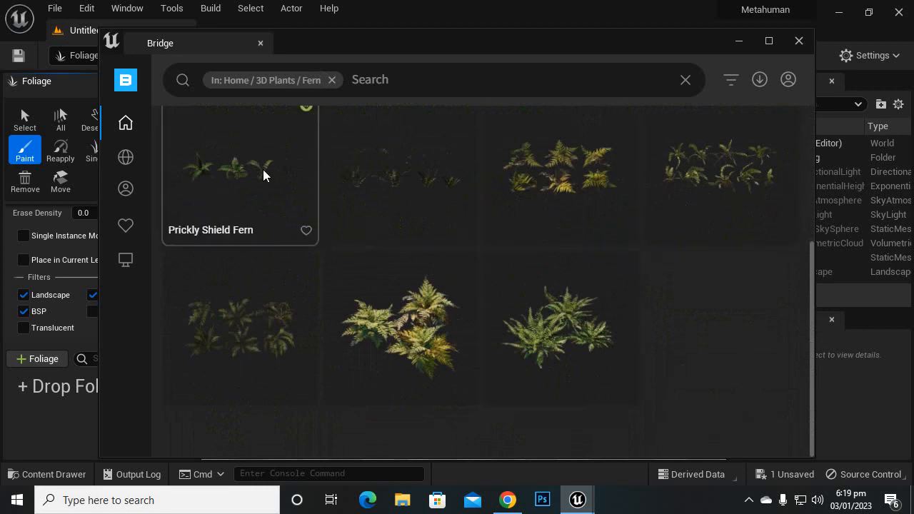
scroll(324, 293, "up", 3)
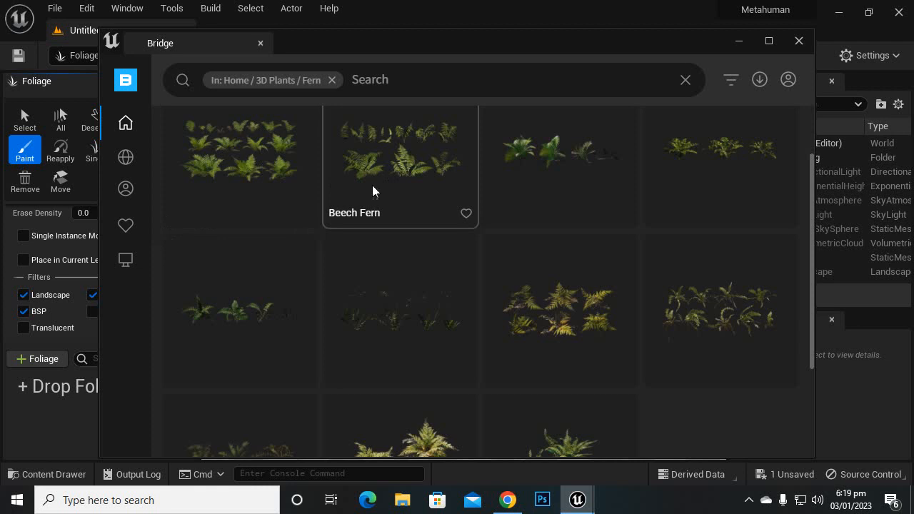
scroll(284, 228, "up", 2)
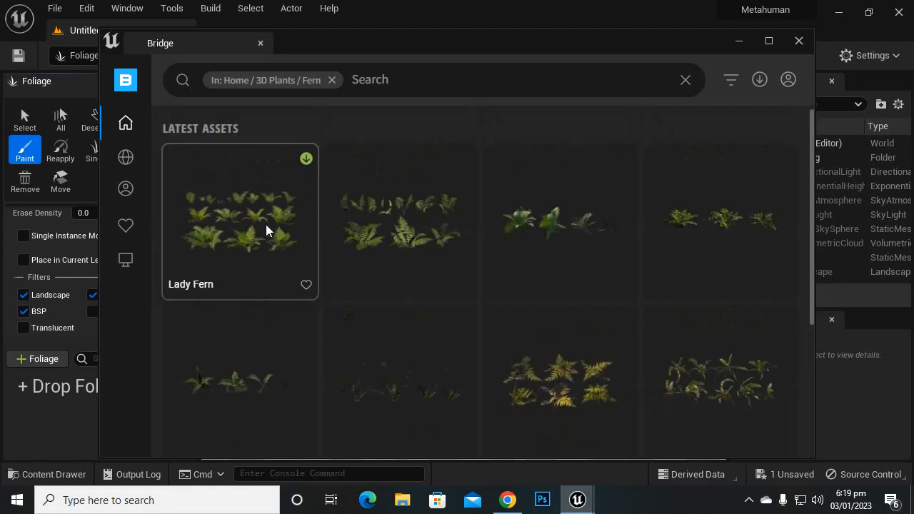
left_click(263, 219)
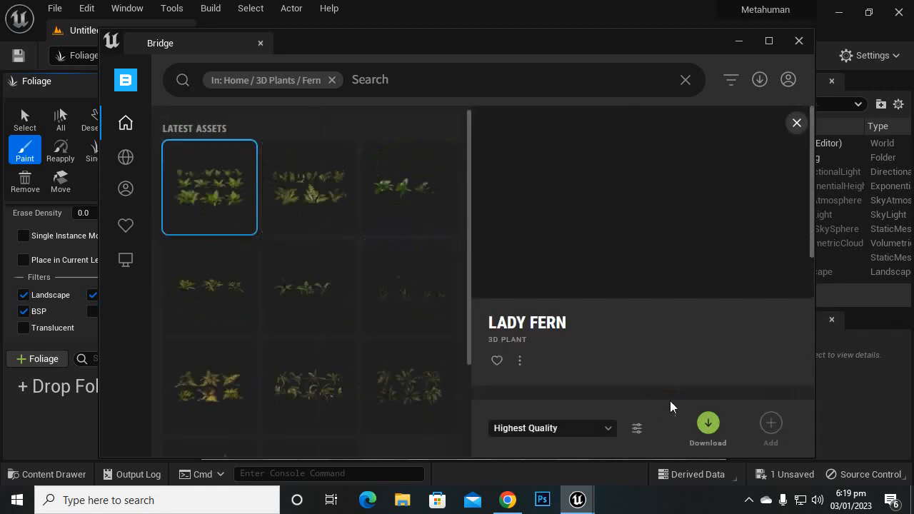
Step: Set the Lady Fern's download quality to Medium Quality and start downloading it
left_click(590, 429)
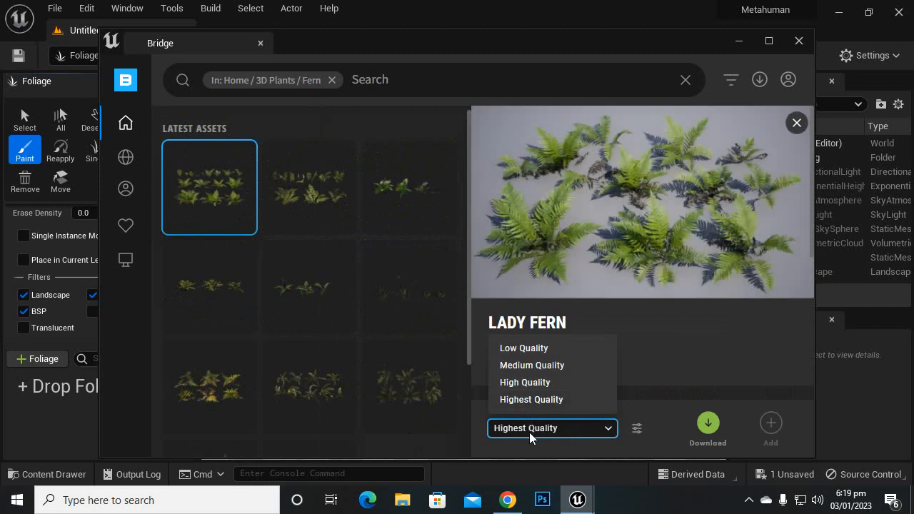
left_click(540, 383)
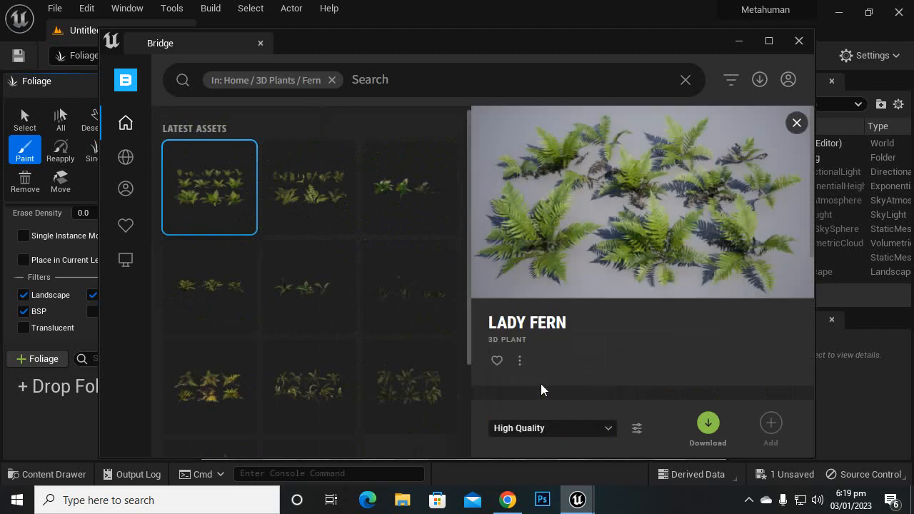
left_click(552, 430)
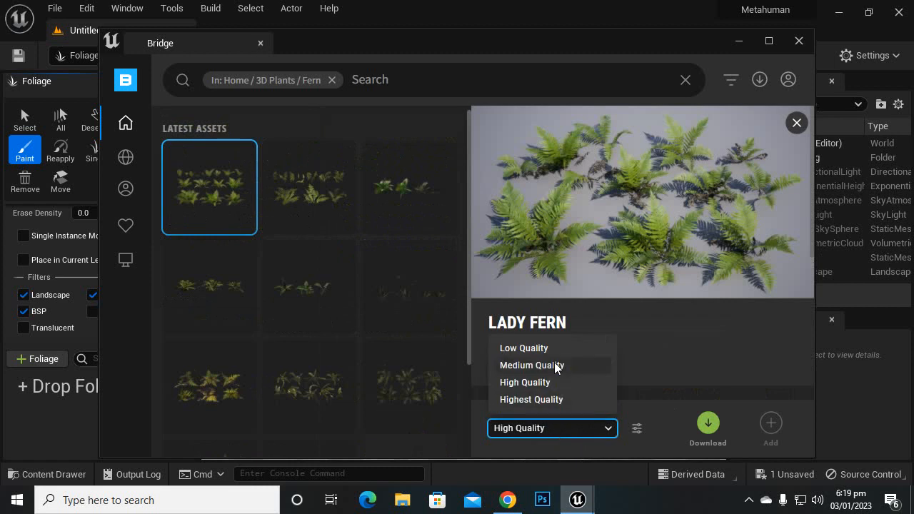
left_click(585, 365)
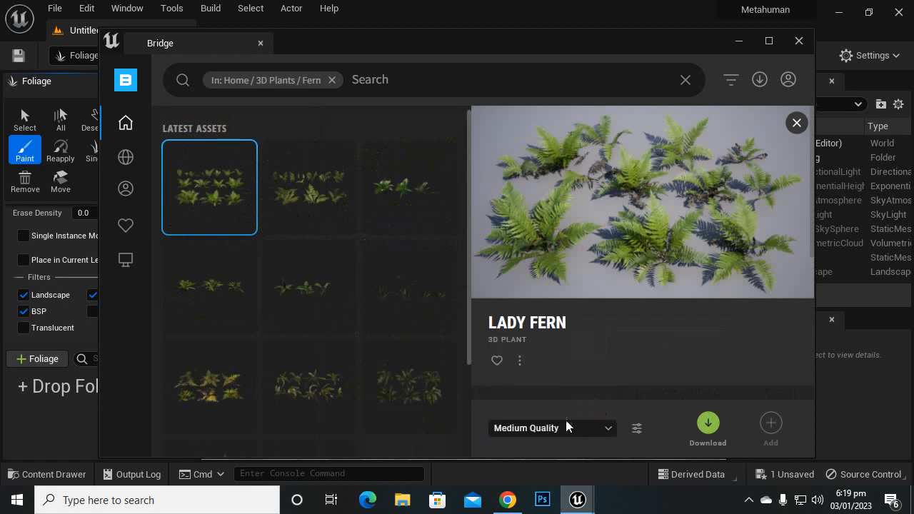
left_click(714, 429)
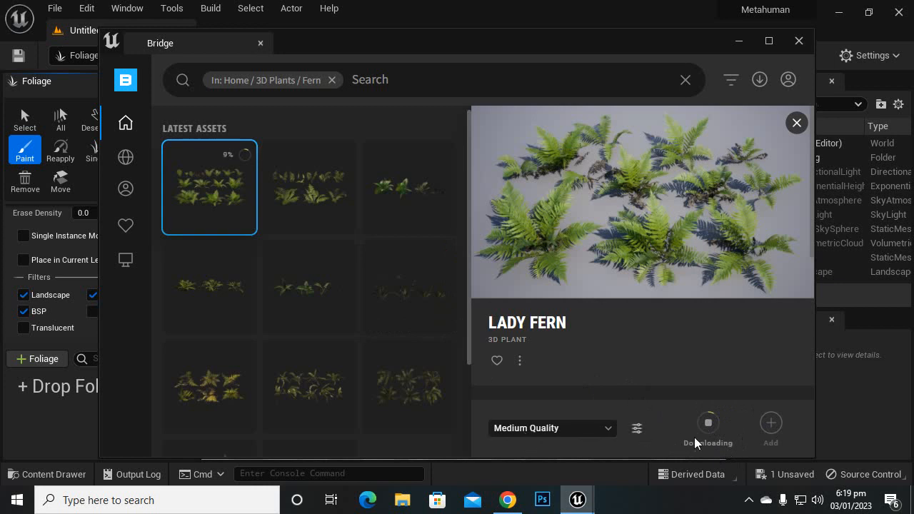
Step: Check the Lady Fern's progress in the download list and add the downloaded plant to the project
left_click(760, 79)
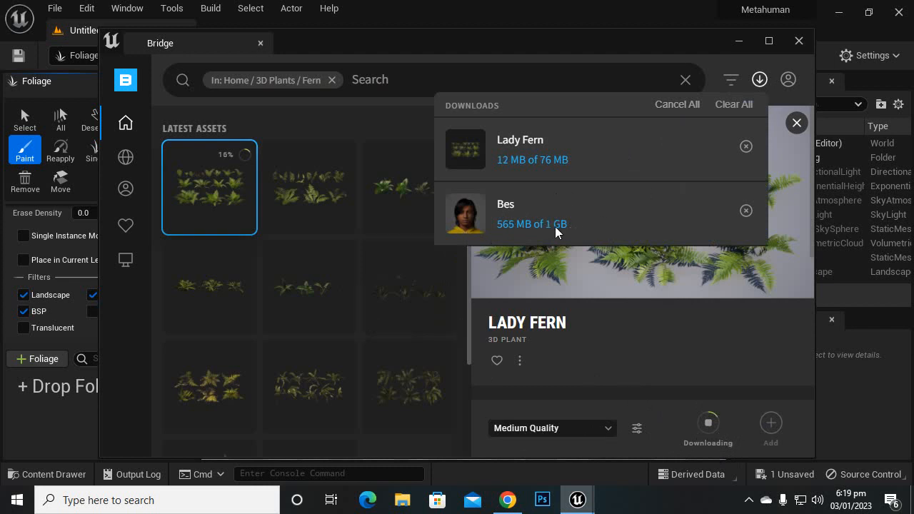
left_click(760, 79)
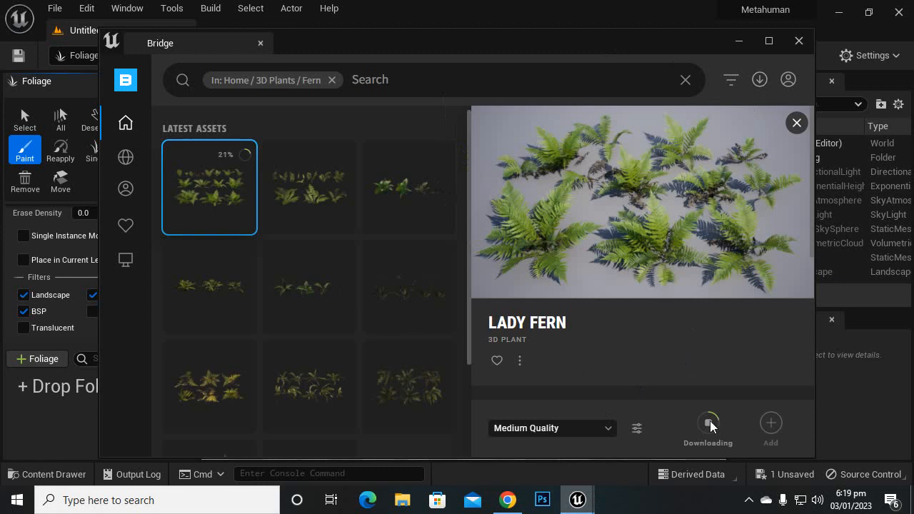
left_click(748, 500)
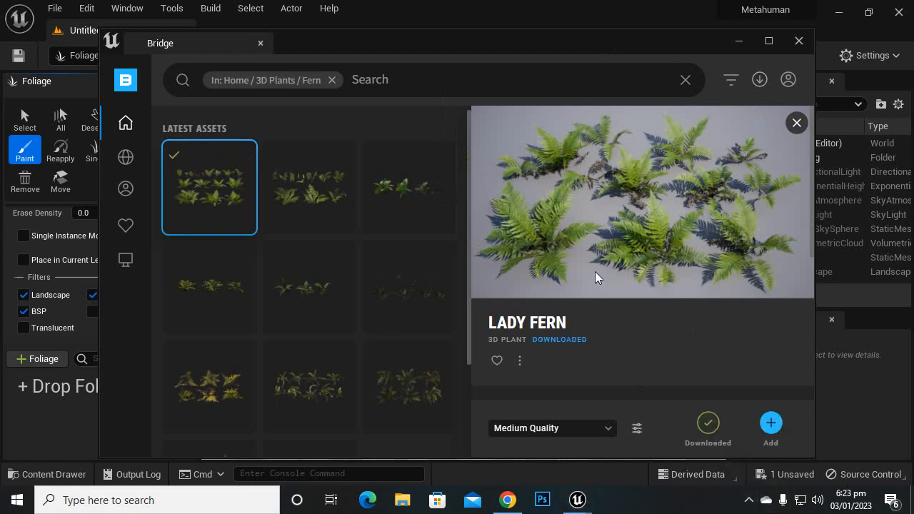
left_click(770, 424)
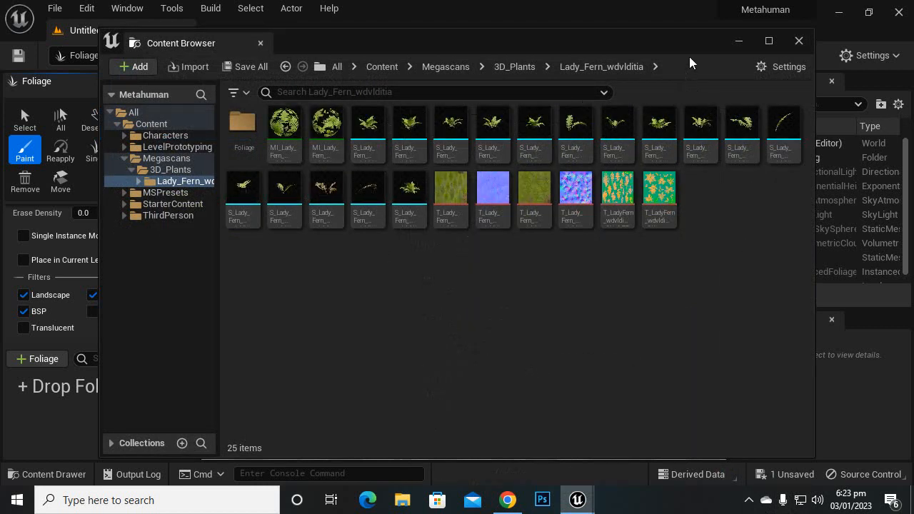
Step: Minimize the Bridge window and move the floating Content Browser low enough to uncover the viewport and flattened cube
left_click_drag(696, 43, 594, 125)
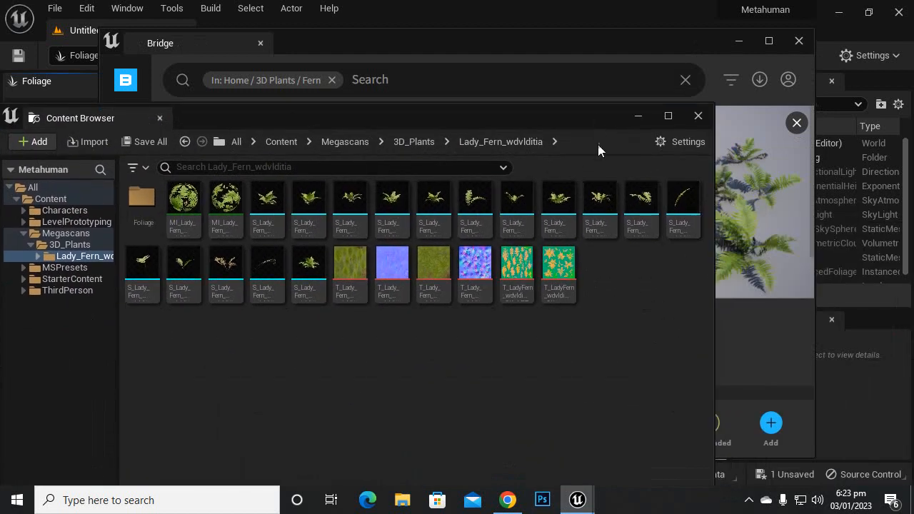
left_click(760, 56)
left_click(738, 40)
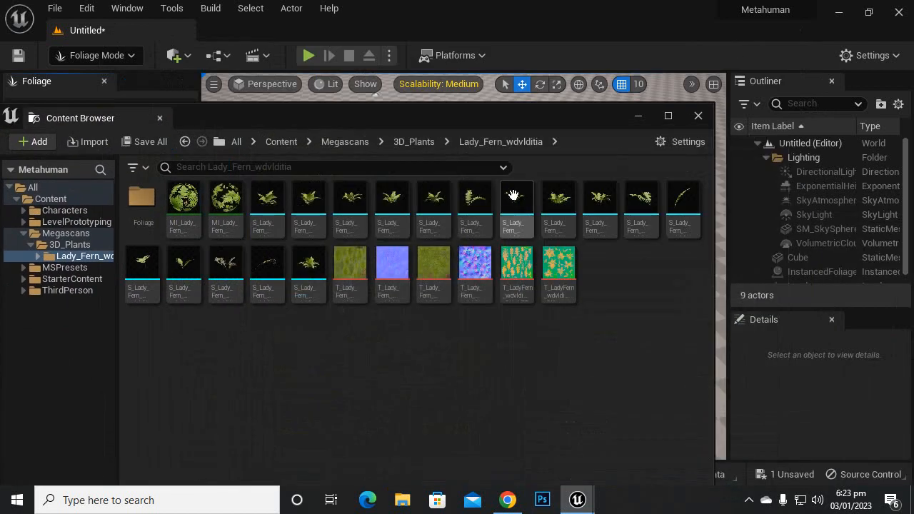
left_click_drag(556, 114, 629, 246)
left_click_drag(605, 326, 726, 239)
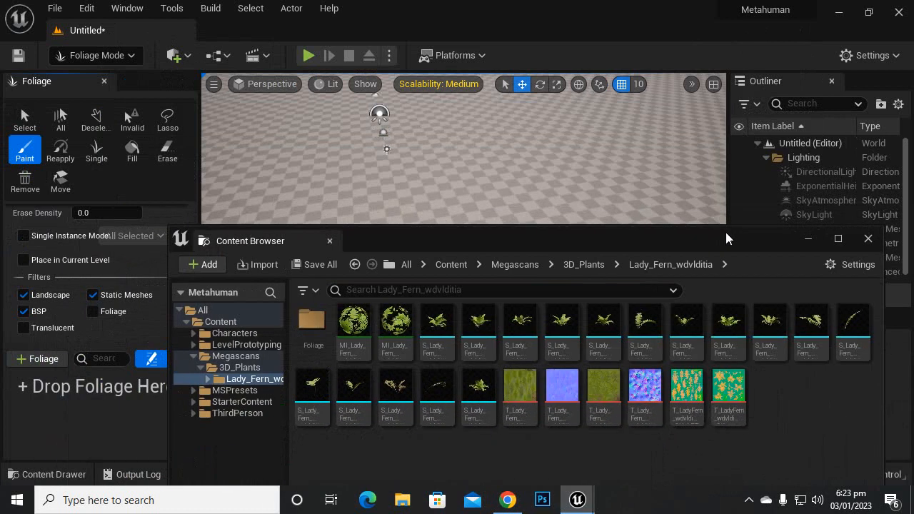
right_click(249, 246)
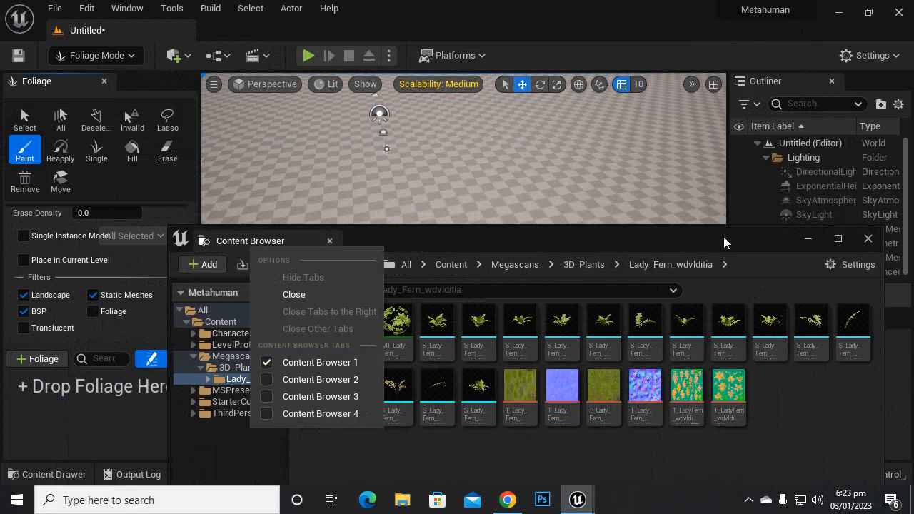
left_click_drag(706, 242, 566, 341)
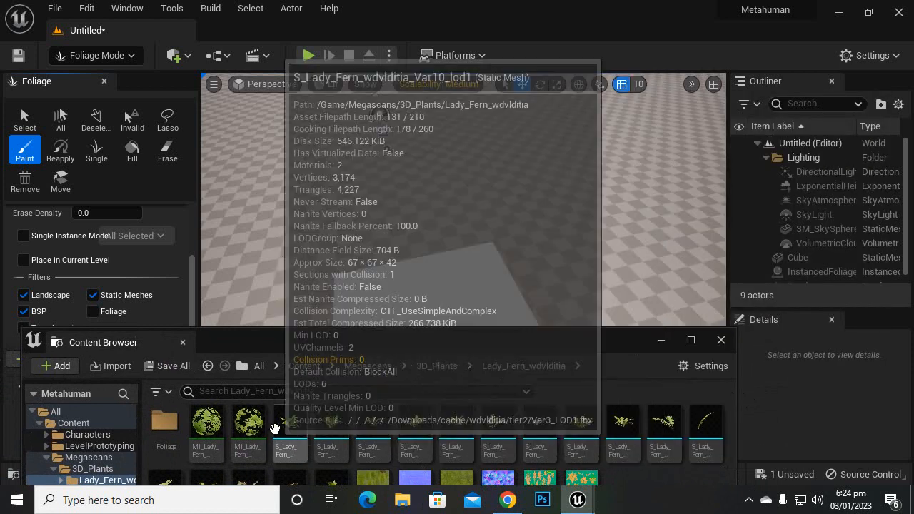
Step: Place the S_Lady_Fern_wdvlditia_Var10_lod1 mesh on the landscape beside the flattened cube and locate it in the Outliner
left_click(328, 427)
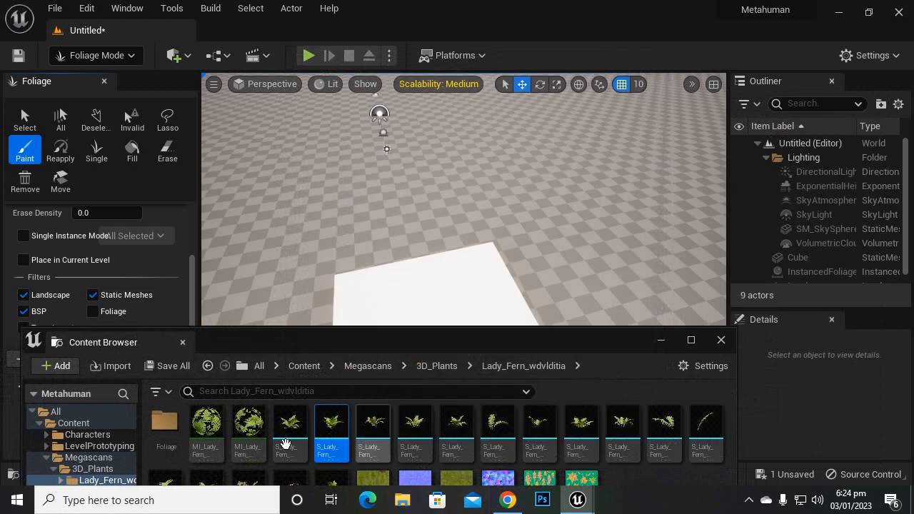
left_click_drag(291, 432, 573, 235)
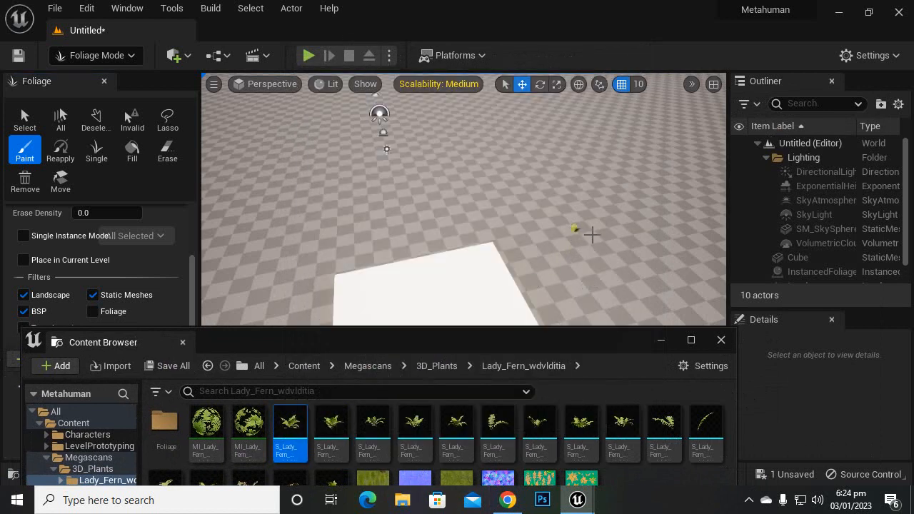
scroll(592, 235, "up", 1)
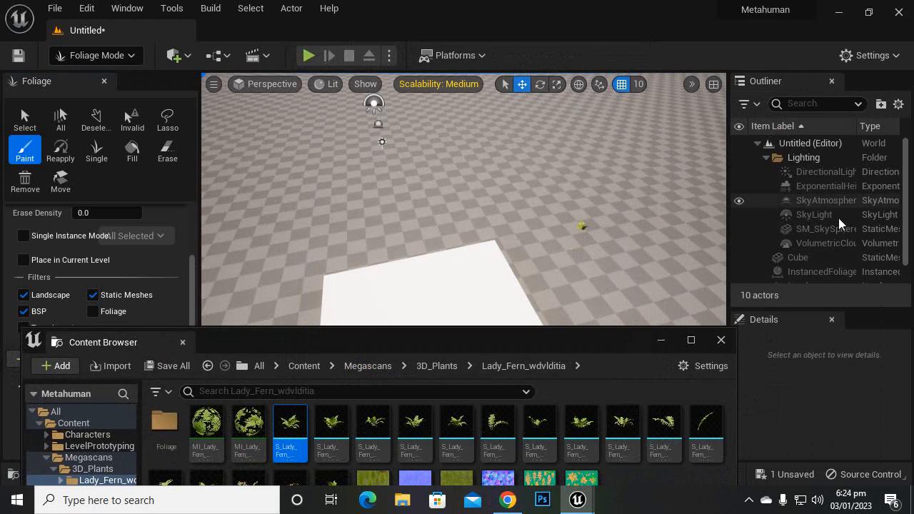
scroll(842, 229, "down", 1)
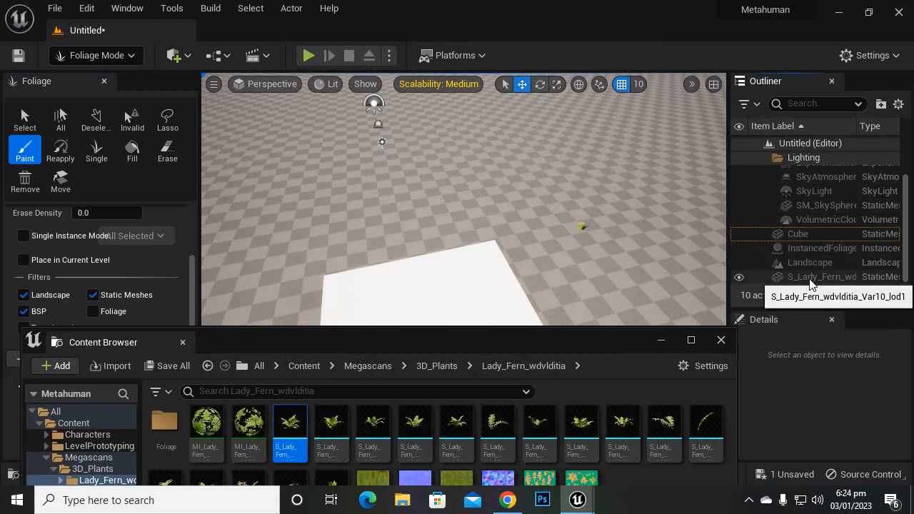
Step: Switch to Selection mode, then select the placed Lady Fern and frame it up close
left_click(117, 58)
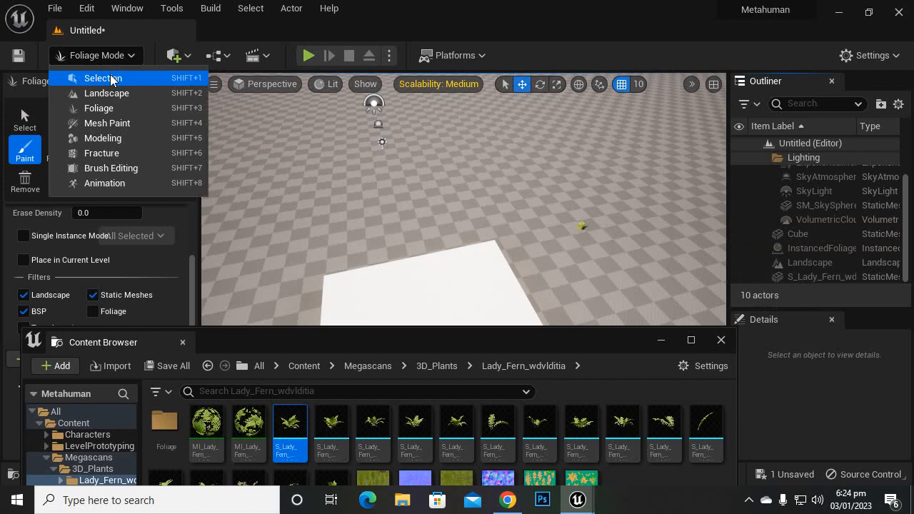
left_click(113, 78)
scroll(602, 201, "up", 4)
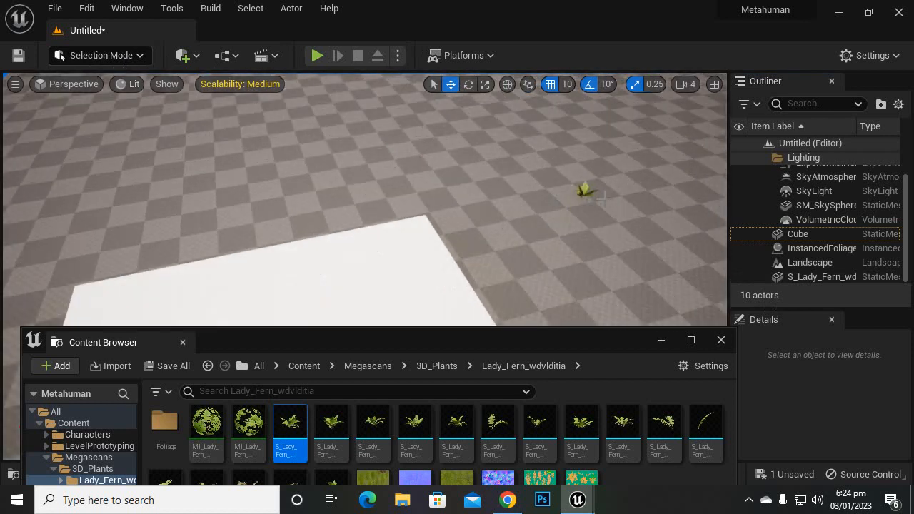
left_click(848, 278)
key("f")
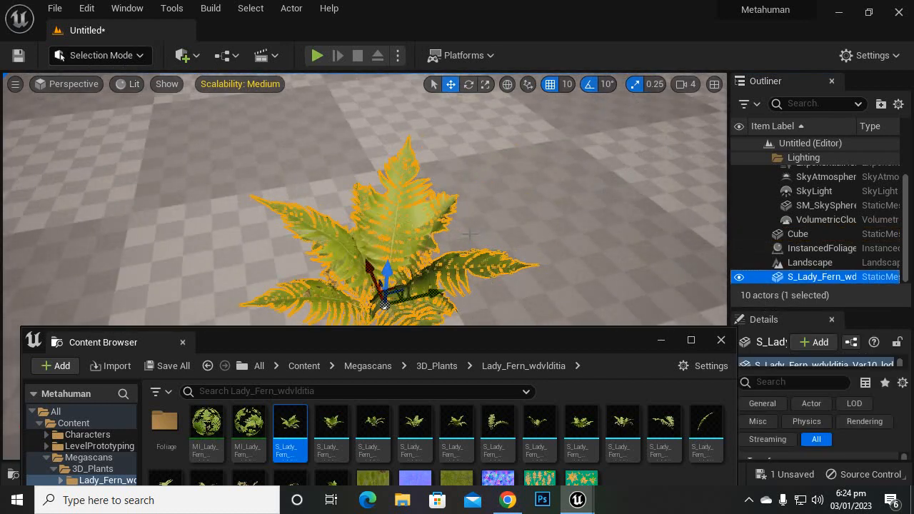
Step: Place the next two Lady Fern mesh variants on the landscape, one on each side of the first fern
scroll(470, 214, "down", 4)
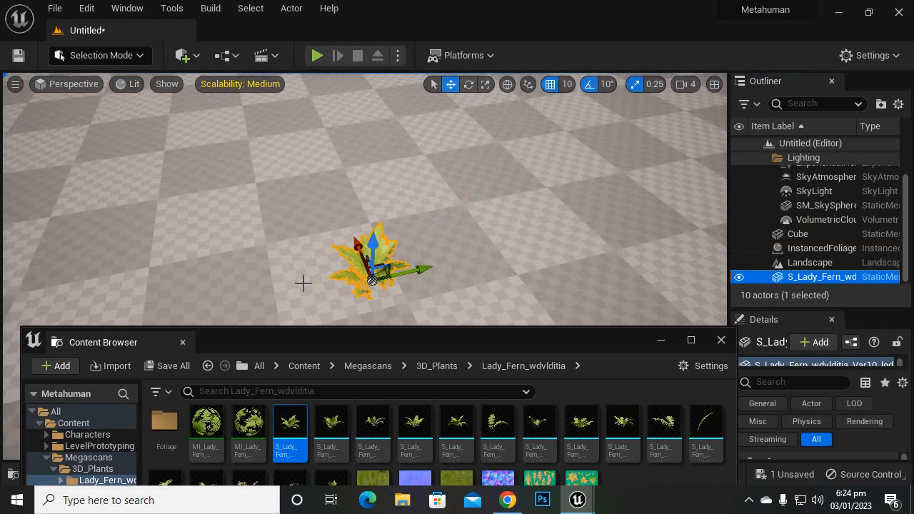
right_click_drag(303, 282, 303, 283)
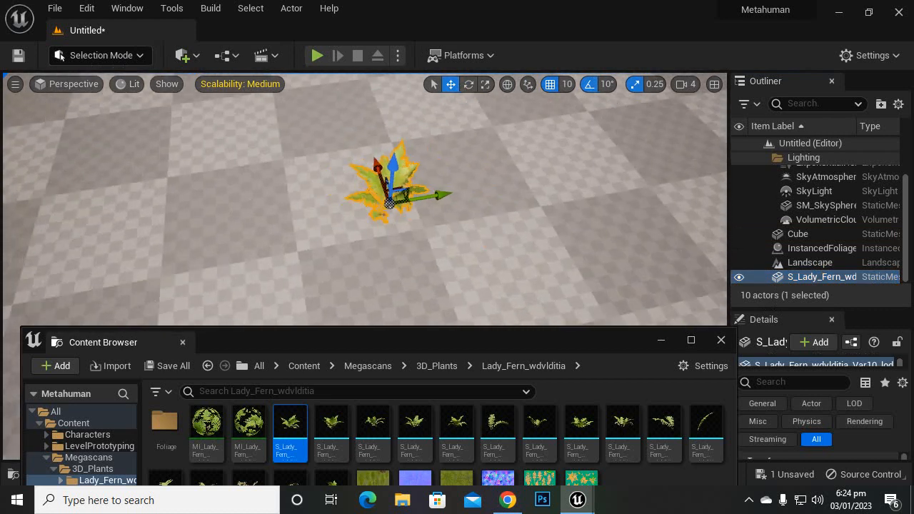
right_click_drag(336, 204, 337, 204)
scroll(550, 221, "up", 5)
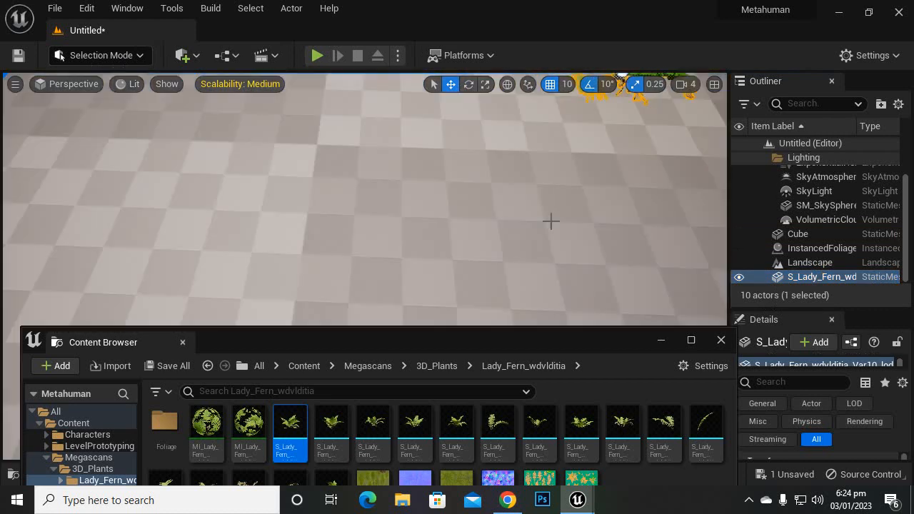
scroll(551, 221, "down", 5)
right_click_drag(661, 243, 661, 243)
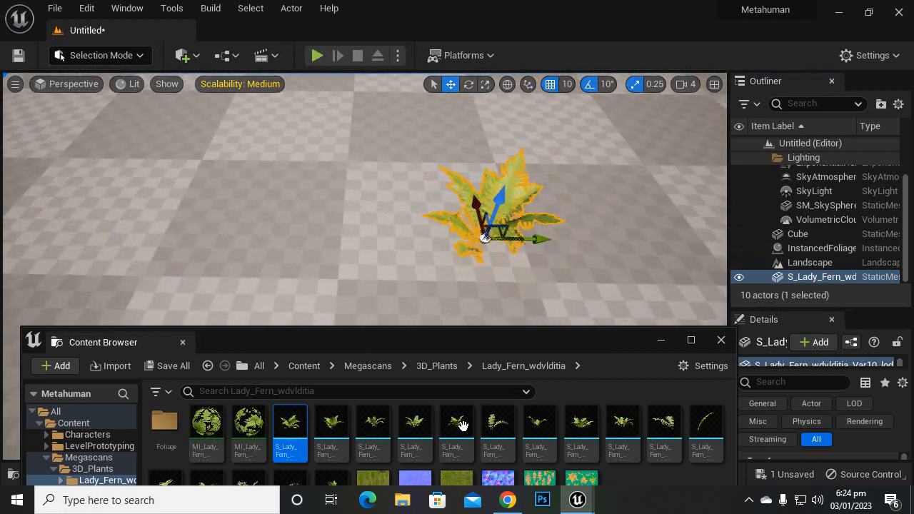
left_click_drag(332, 428, 342, 225)
left_click_drag(374, 428, 606, 220)
Step: Examine the three placed Lady Fern variants up close from different angles
scroll(665, 266, "up", 5)
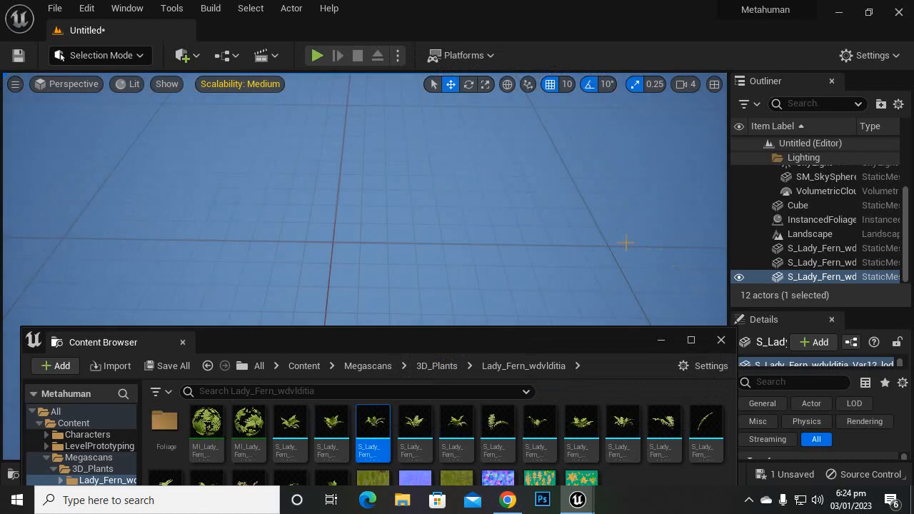
scroll(625, 243, "down", 4)
right_click_drag(625, 243, 646, 218)
right_click_drag(626, 276, 627, 276)
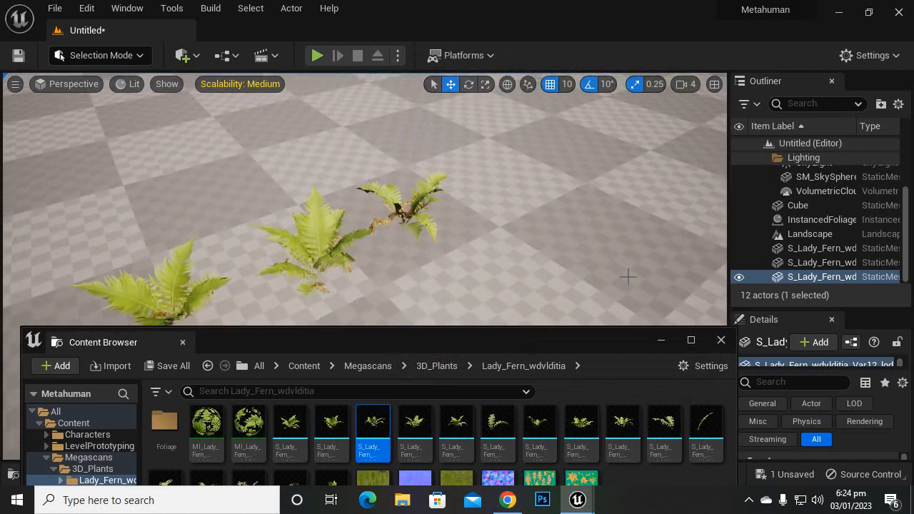
scroll(417, 234, "up", 4)
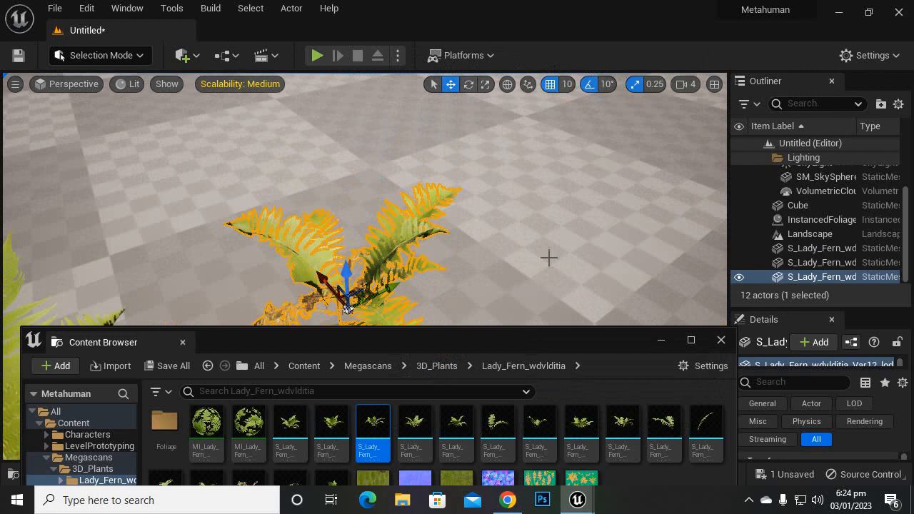
right_click_drag(548, 257, 520, 271)
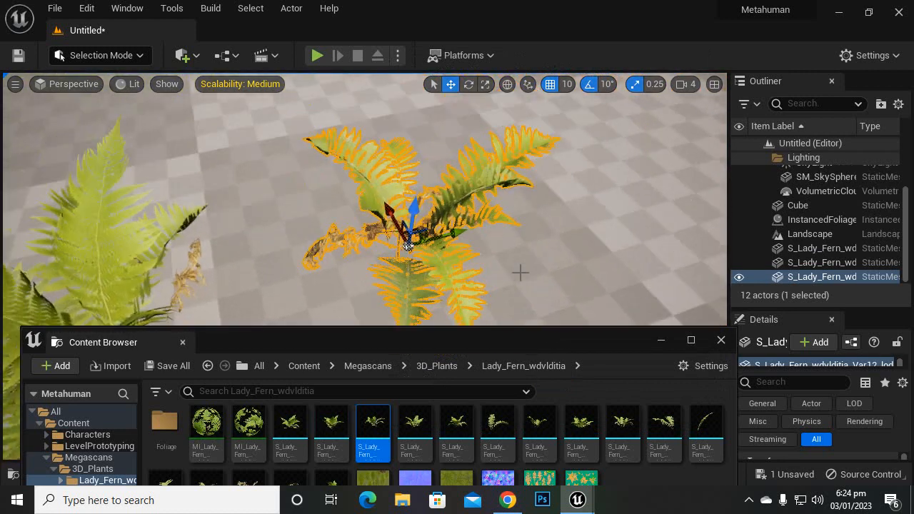
Step: Examine the selected S_Lady_Fern_wdvlditia_Var12 mesh from nearer and farther viewpoints
scroll(517, 242, "down", 5)
scroll(511, 286, "up", 2)
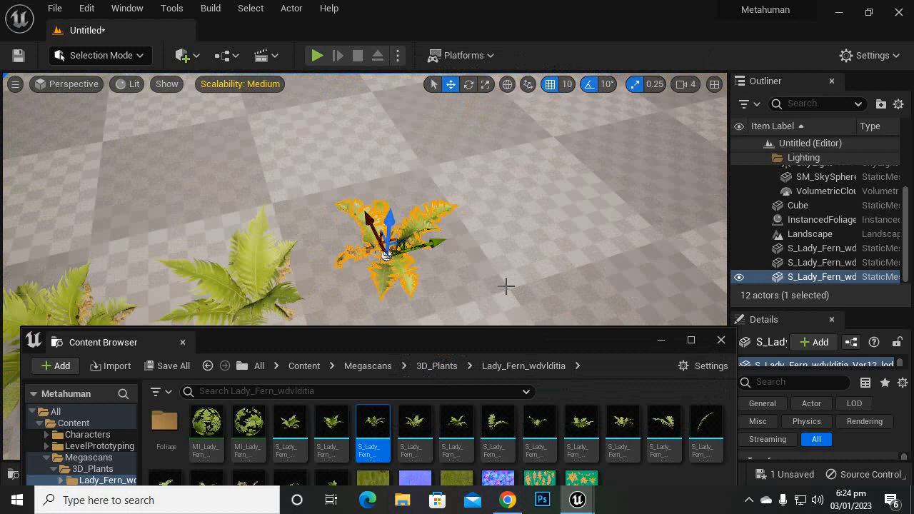
scroll(506, 287, "up", 3)
mouse_move(509, 257)
right_mouse_down()
mouse_move(482, 271)
mouse_move(515, 262)
mouse_move(511, 251)
right_mouse_up()
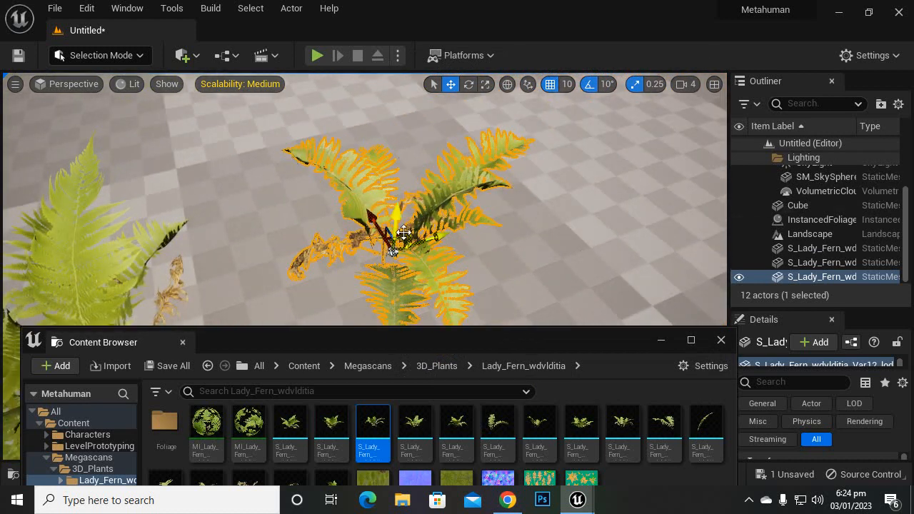
scroll(441, 268, "down", 3)
scroll(409, 271, "up", 3)
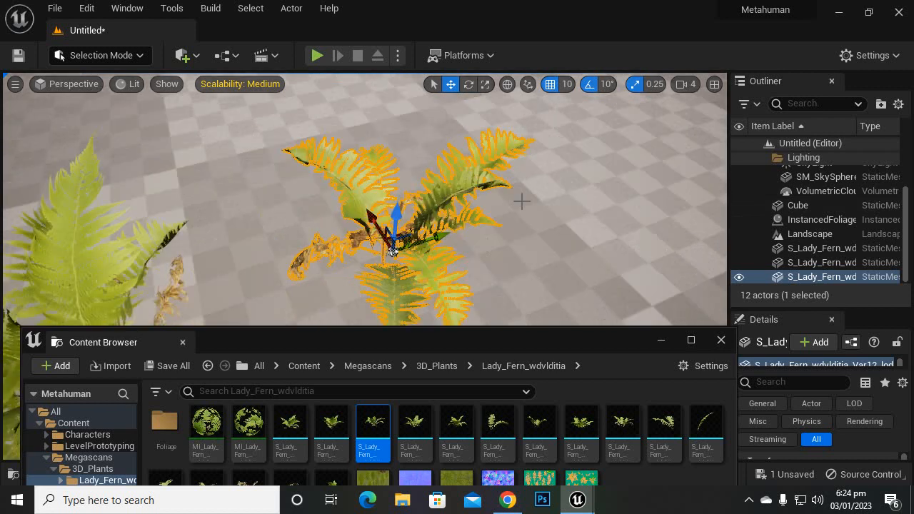
right_click_drag(546, 238, 553, 260)
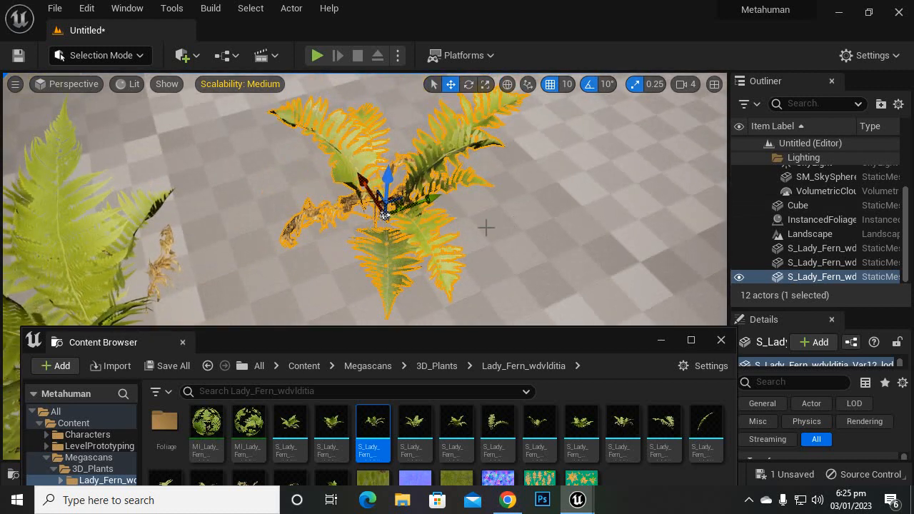
scroll(485, 227, "down", 3)
scroll(452, 252, "up", 3)
Step: Enlarge the Details area and inspect the selected fern's static mesh and its two material elements
left_click_drag(804, 309, 800, 185)
scroll(878, 377, "down", 1)
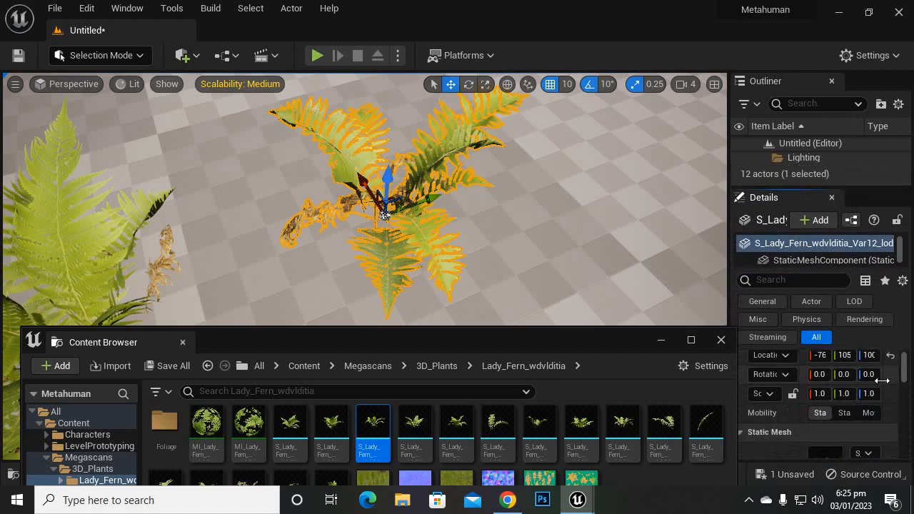
scroll(882, 381, "down", 3)
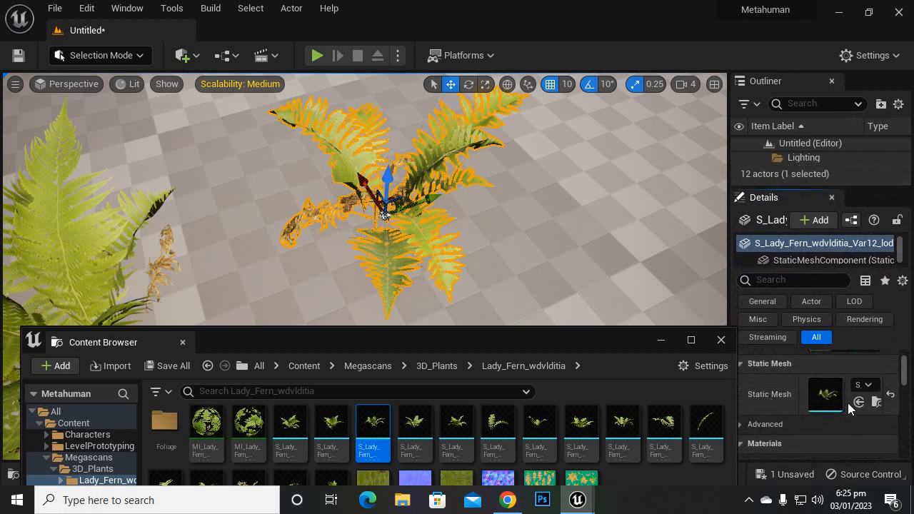
scroll(821, 404, "down", 2)
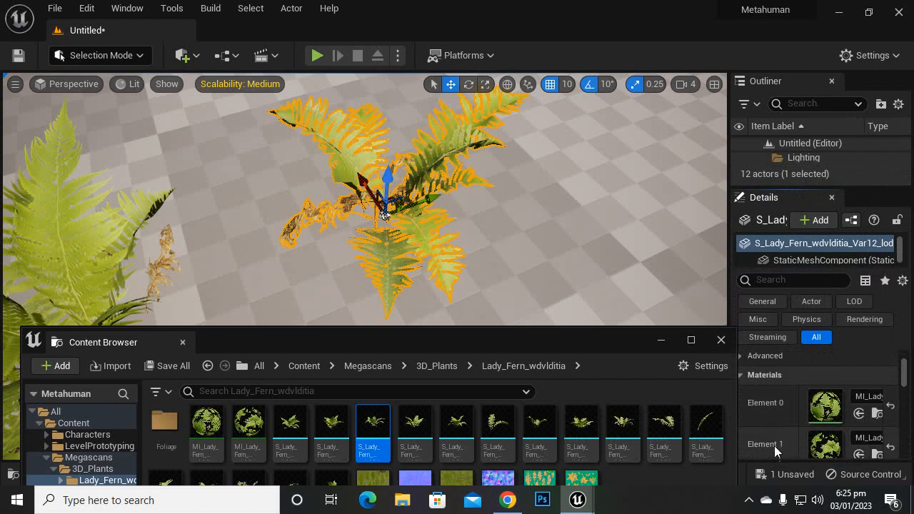
scroll(787, 408, "down", 1)
scroll(856, 416, "down", 2)
scroll(828, 436, "up", 1)
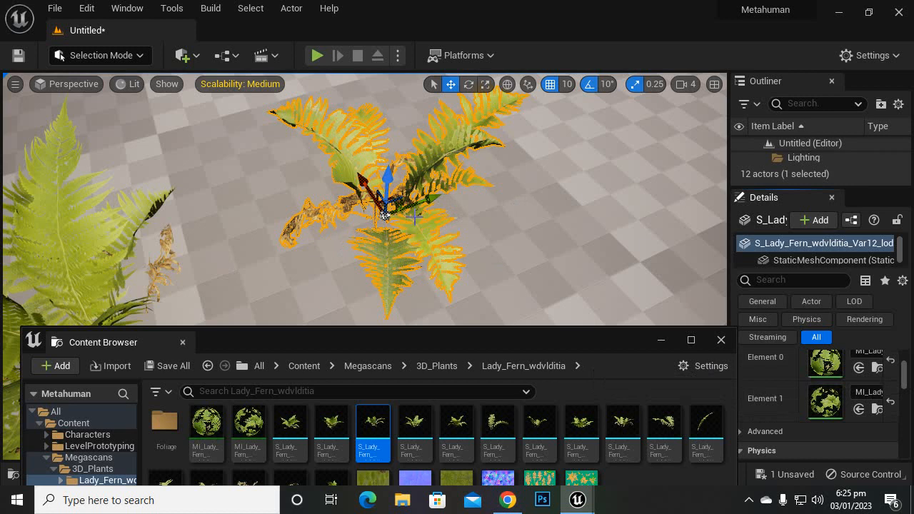
Step: Compare the three placed ferns from a distance, then frame the selected fern up close again
scroll(414, 215, "down", 5)
scroll(383, 289, "down", 3)
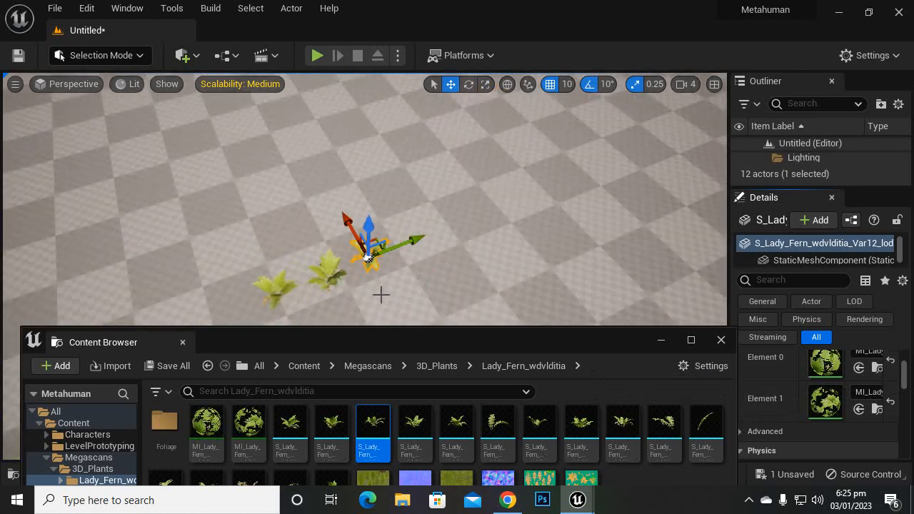
scroll(380, 296, "down", 3)
scroll(382, 301, "down", 1)
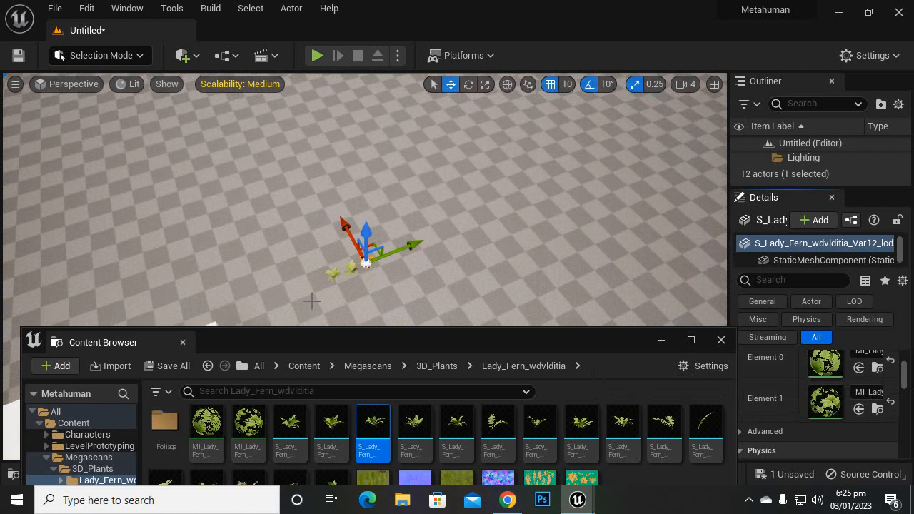
scroll(367, 312, "up", 2)
scroll(365, 314, "up", 2)
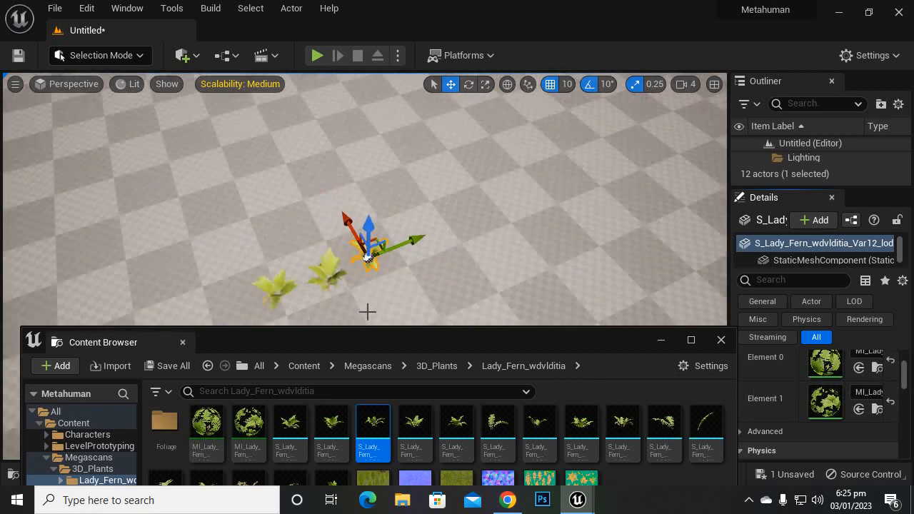
key("f")
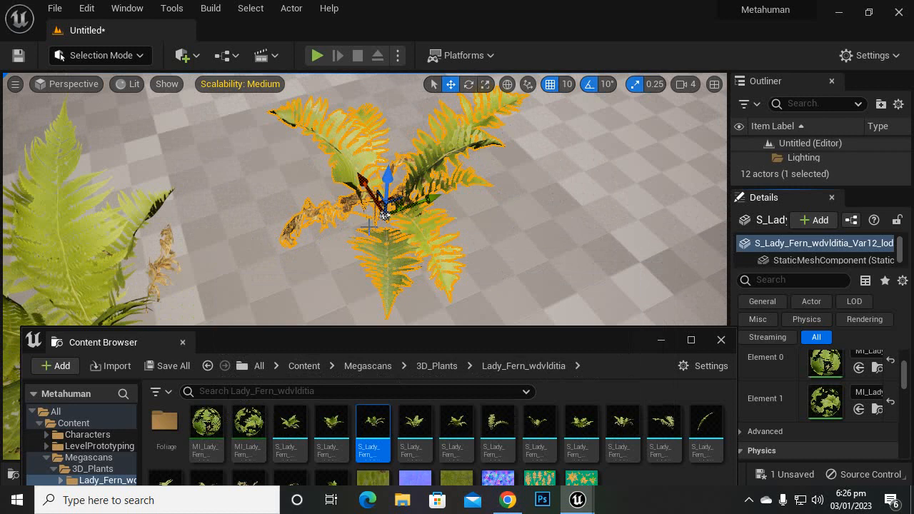
Step: Compare the two Lady Fern material instances in the asset folder and open MI_Lady_Fern_wdvlditia_2K for editing
left_click(206, 425)
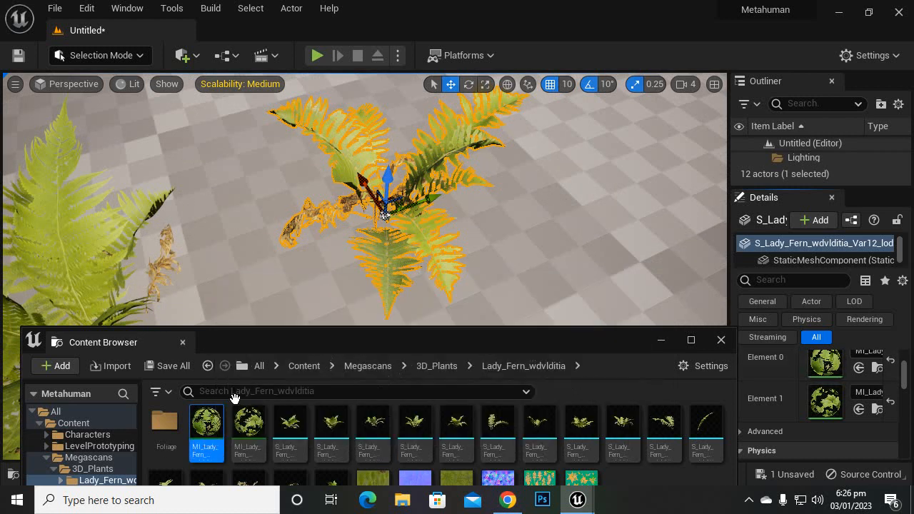
scroll(418, 208, "down", 8)
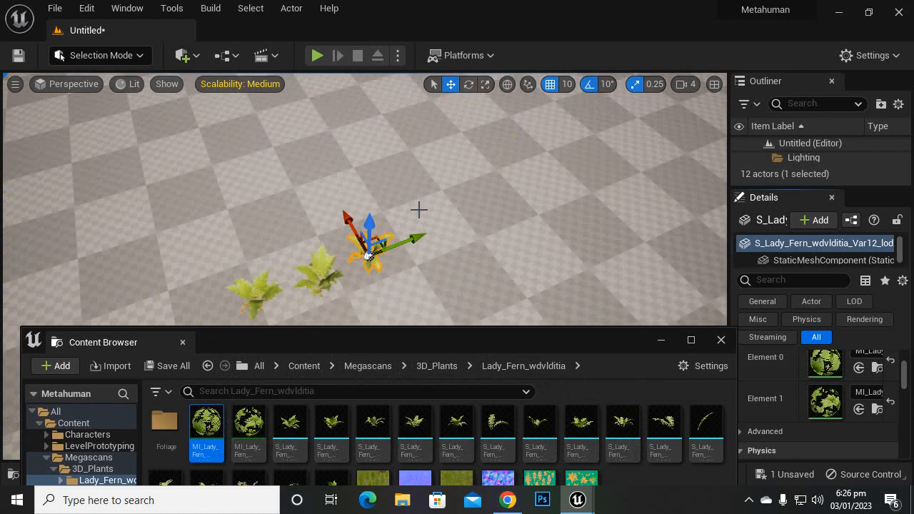
scroll(398, 244, "down", 2)
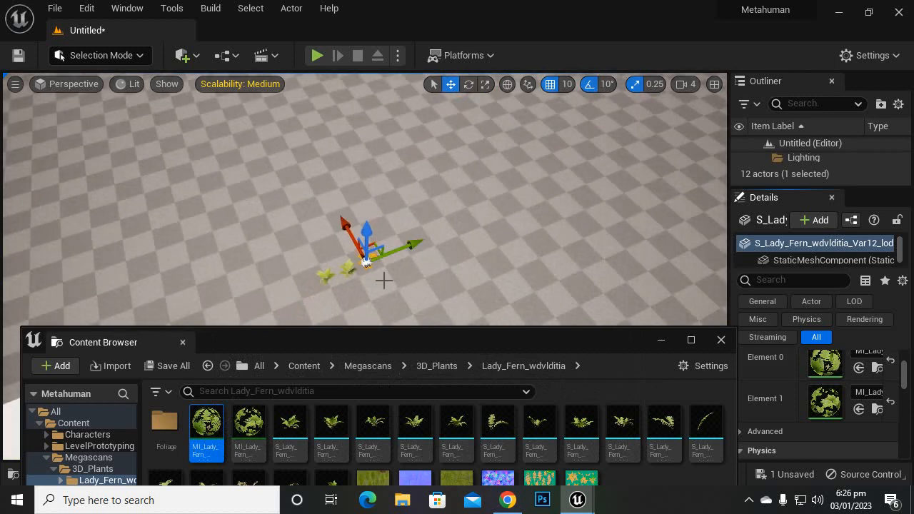
left_click(241, 426)
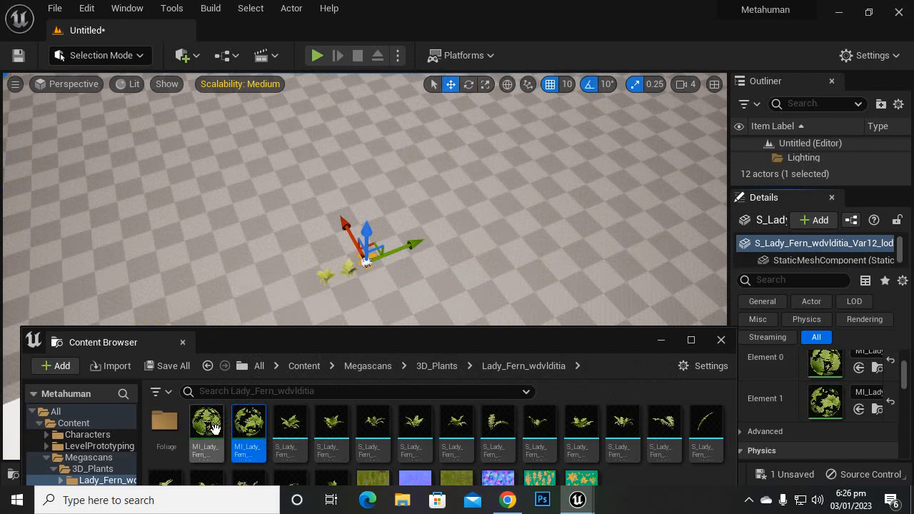
left_click(214, 426)
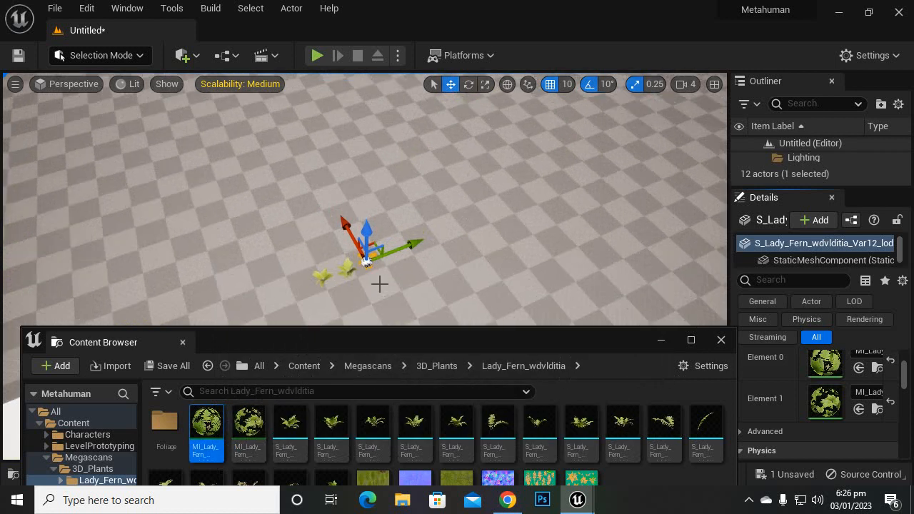
scroll(380, 284, "up", 6)
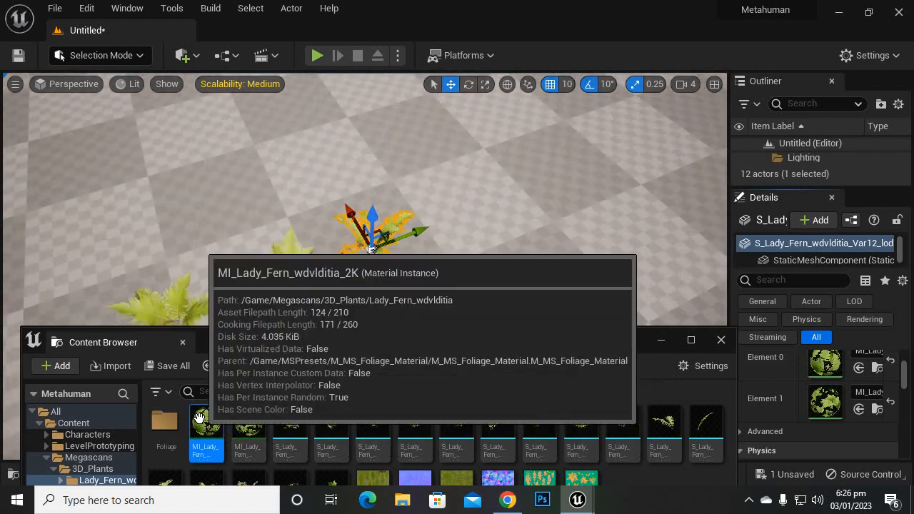
double_click(199, 418)
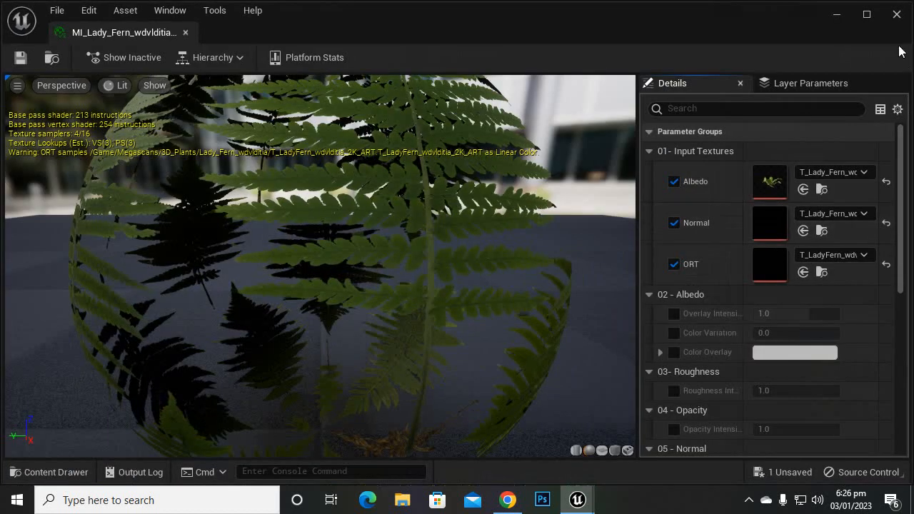
Step: Shrink the material instance editor to its parameter list and place it beside the level viewport with the fern framed up close
left_click(867, 16)
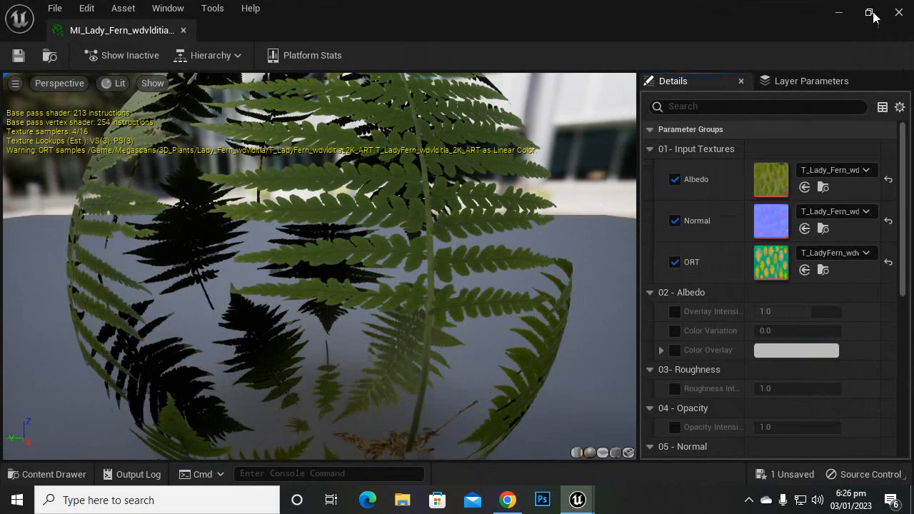
left_click(867, 14)
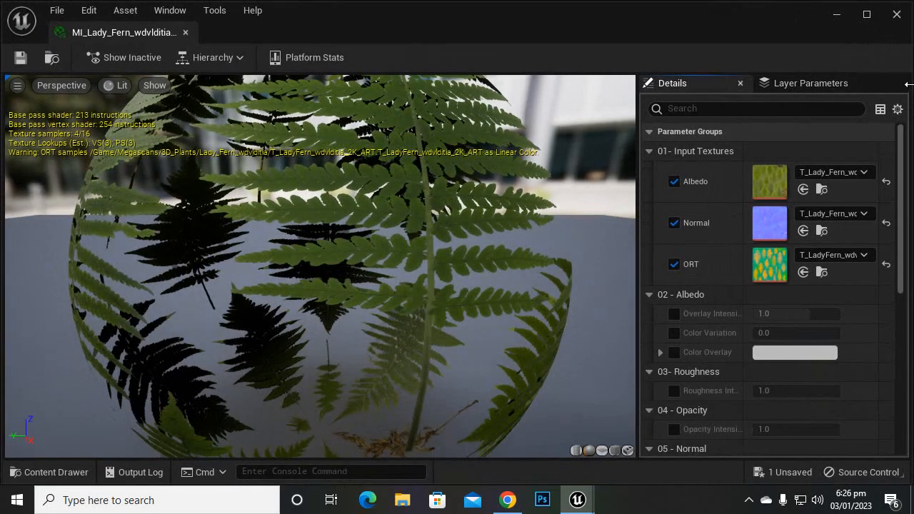
left_click_drag(908, 84, 338, 127)
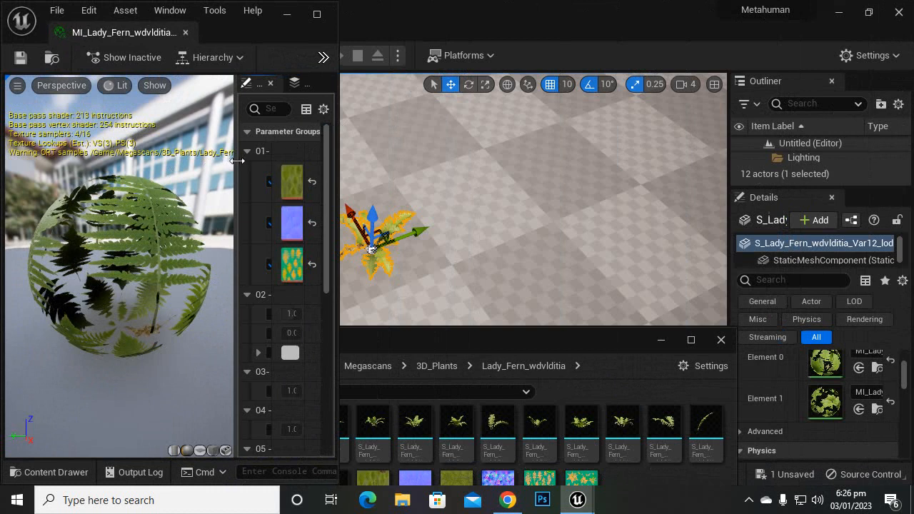
left_click_drag(237, 160, 26, 172)
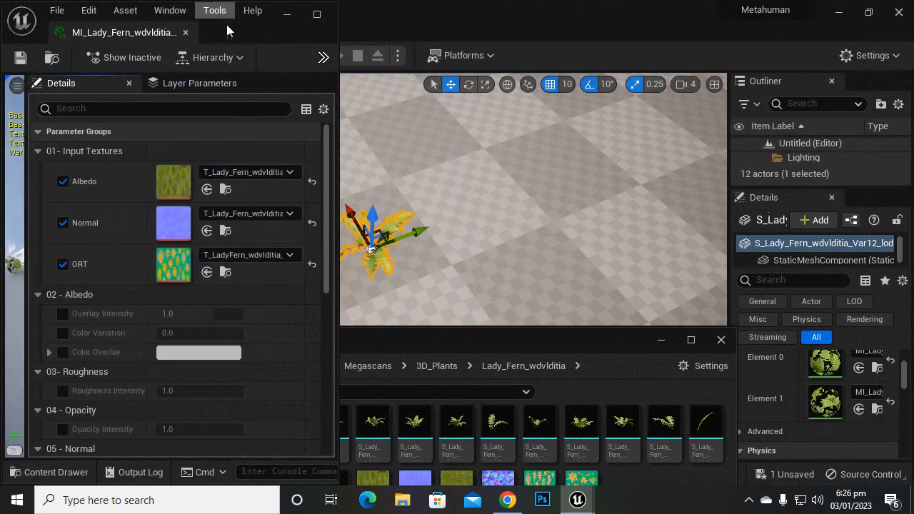
left_click_drag(243, 41, 216, 84)
left_click_drag(311, 191, 315, 191)
scroll(370, 247, "up", 5)
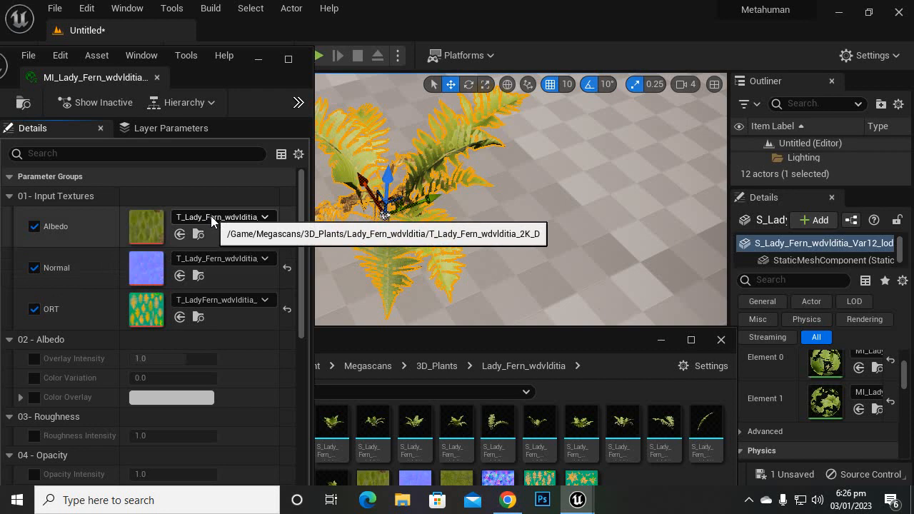
Step: Enable the Albedo group's Overlay Intensity override, try values of 0 and about 0.85, and set it to 1
scroll(205, 304, "down", 1)
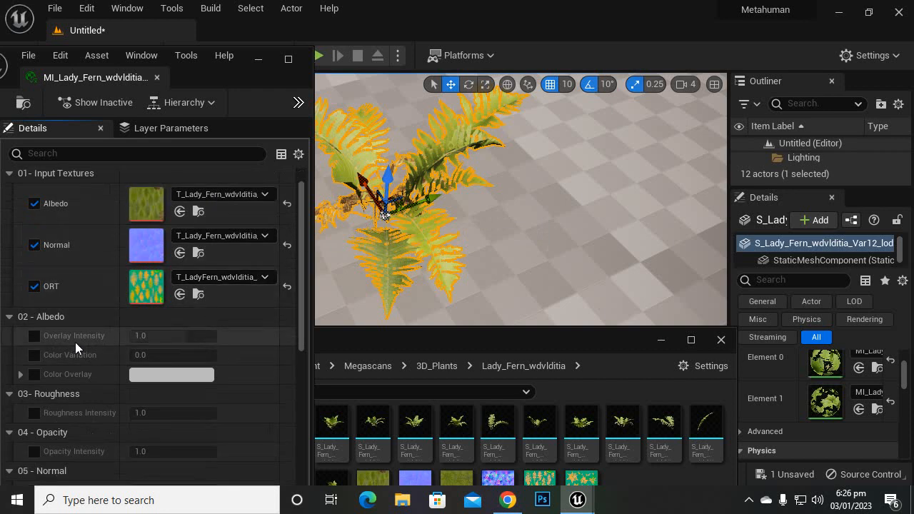
scroll(75, 342, "down", 1)
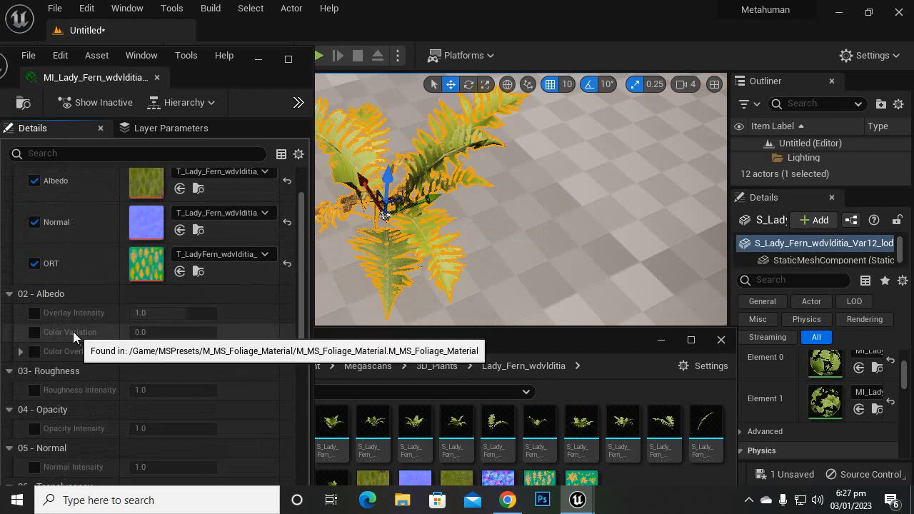
left_click(34, 313)
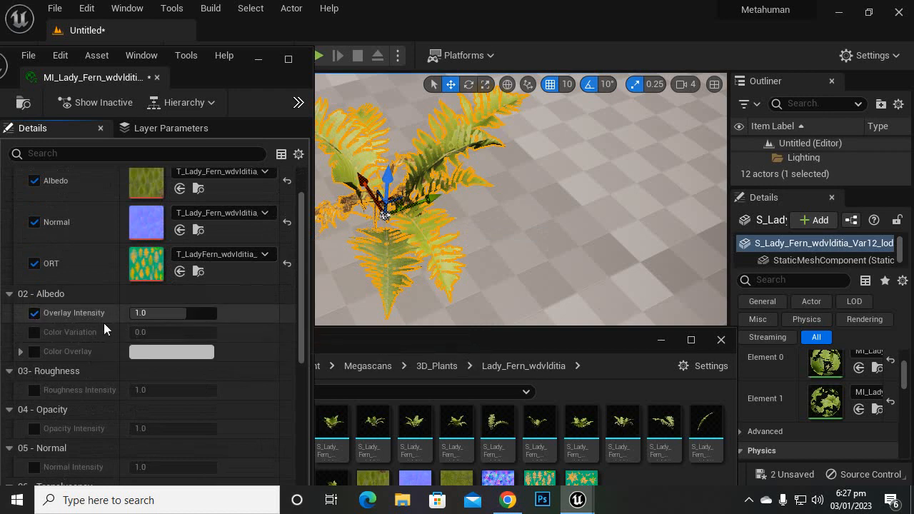
left_click_drag(169, 318, 216, 318)
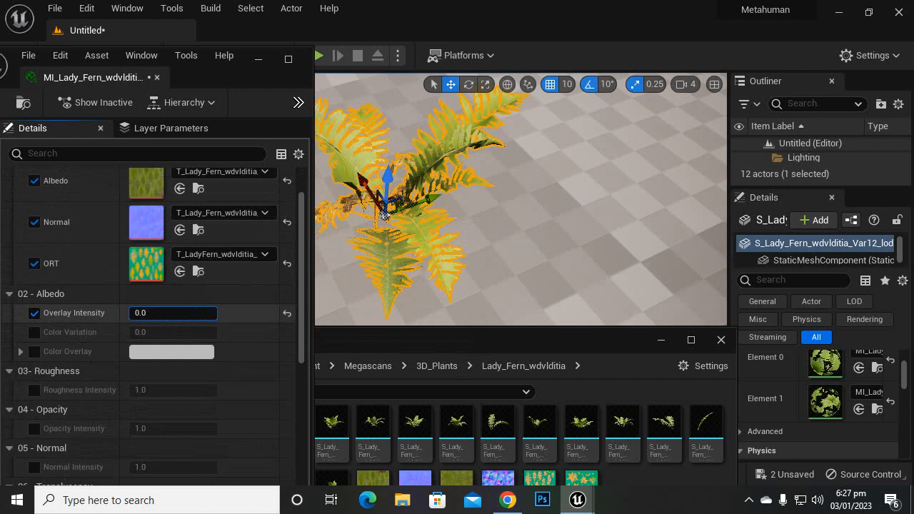
left_click_drag(131, 313, 177, 313)
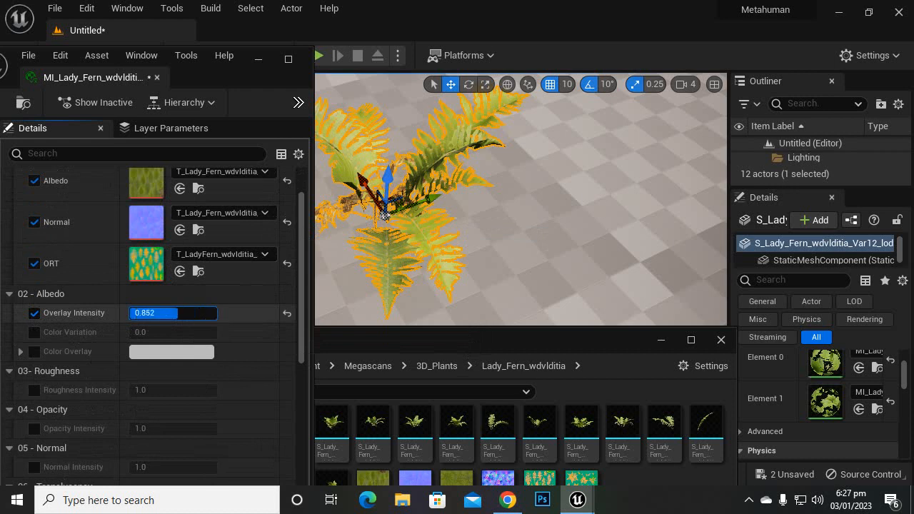
left_click(188, 317)
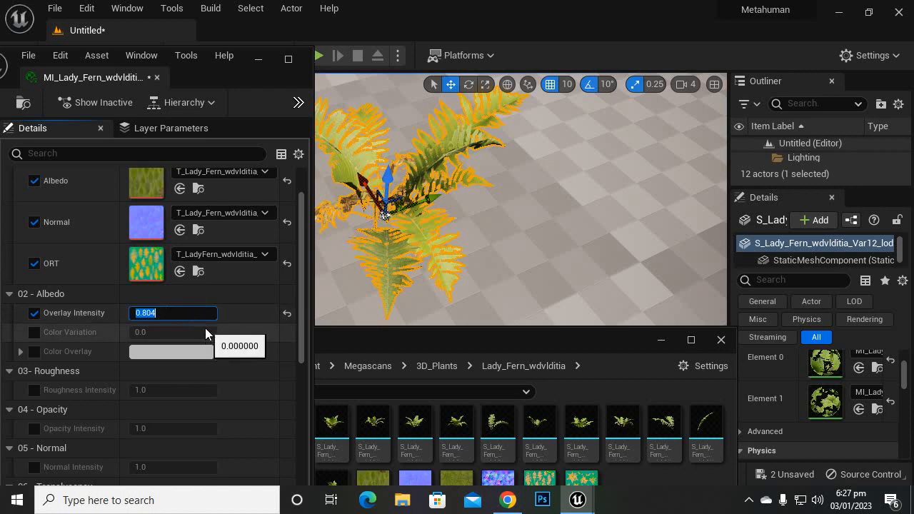
type("1")
key("Return")
Step: Enable the Albedo group's Color Variation override and disable the Overlay Intensity override, checking the fern near and far
left_click(35, 333)
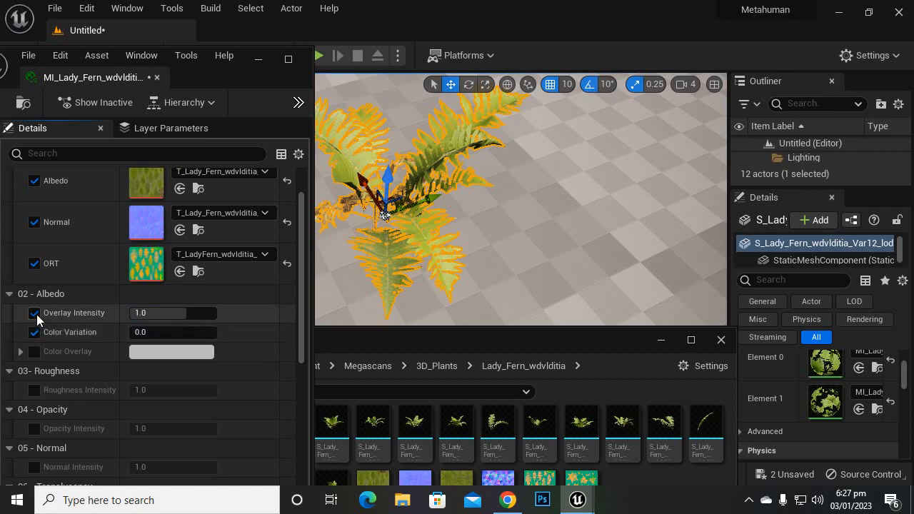
left_click(35, 313)
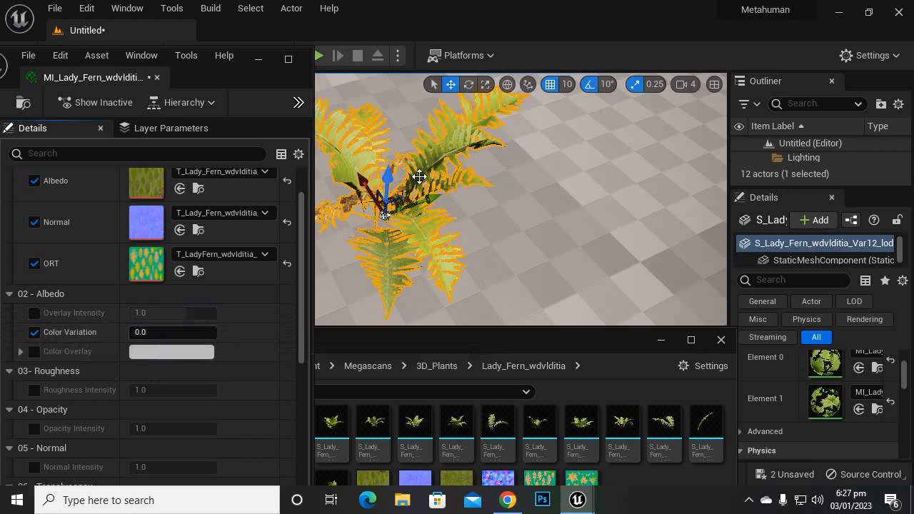
scroll(434, 202, "down", 3)
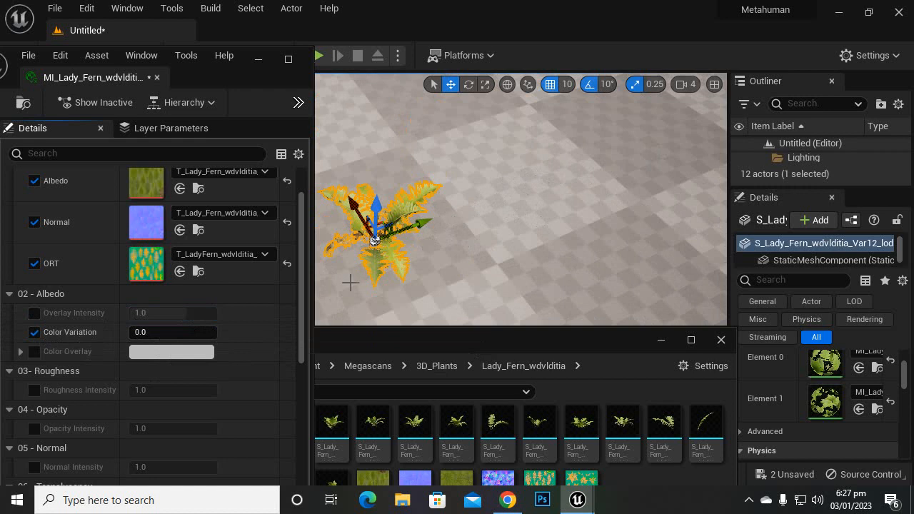
scroll(350, 282, "up", 3)
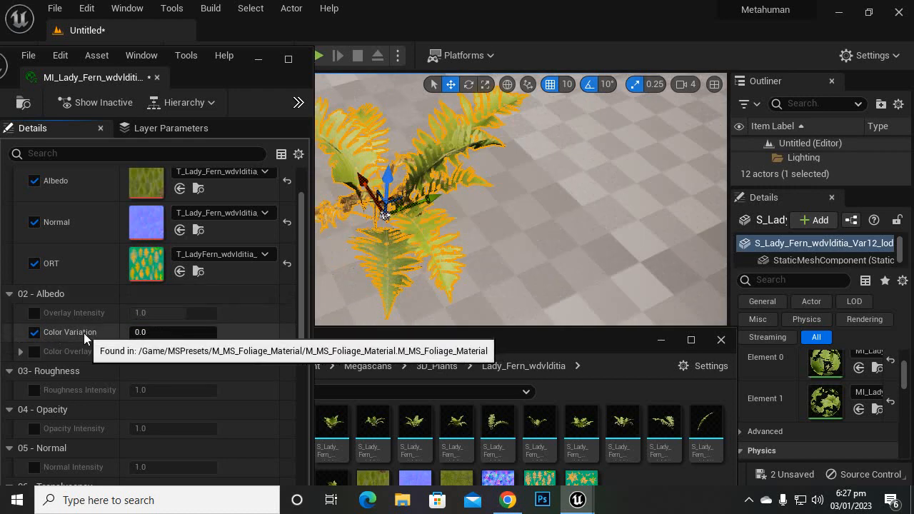
Step: Set the material instance's Color Variation to 5
left_click(163, 331)
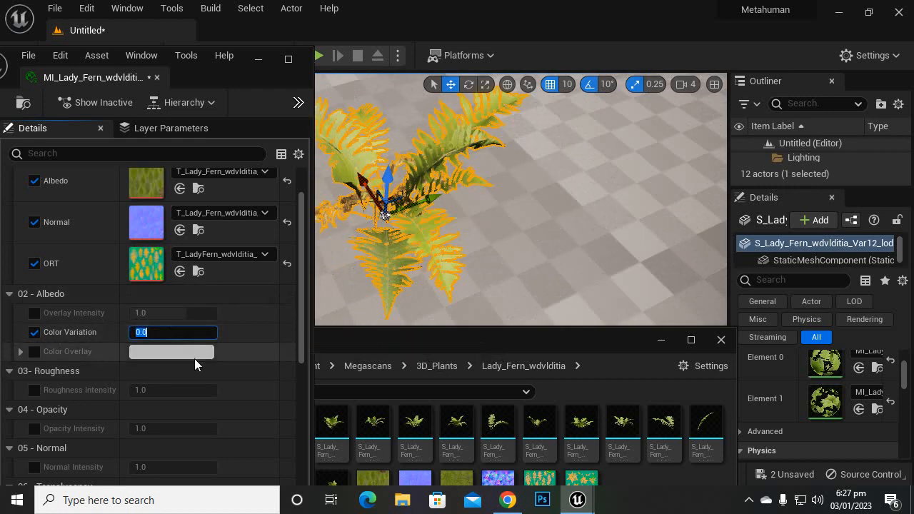
type("5")
key("Return")
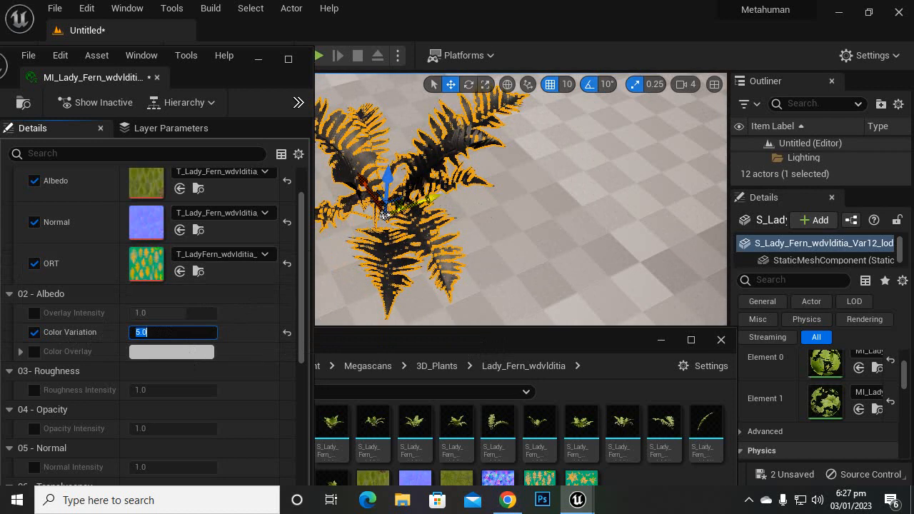
Step: Duplicate the selected fern five times across the landscape, extending its row and placing two copies apart in front of it
left_click_drag(384, 213, 510, 127, "alt")
scroll(501, 193, "down", 4)
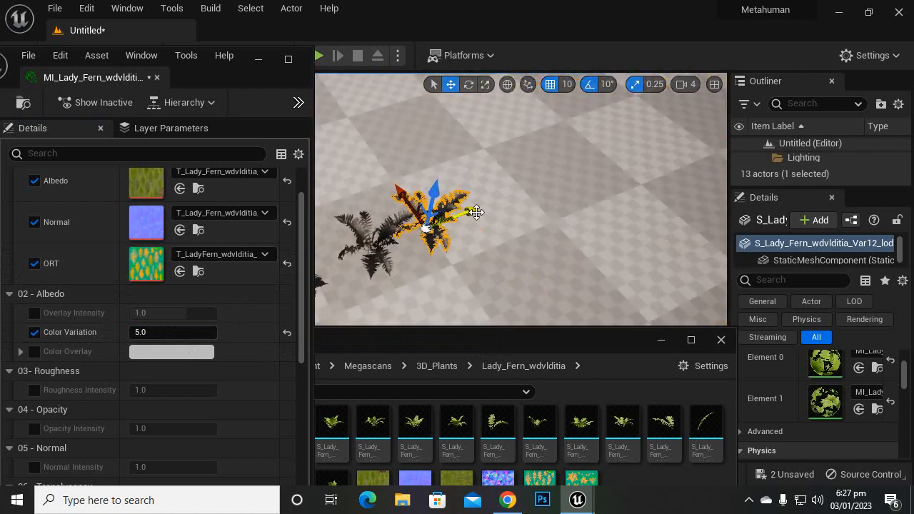
left_click_drag(477, 212, 650, 271, "alt")
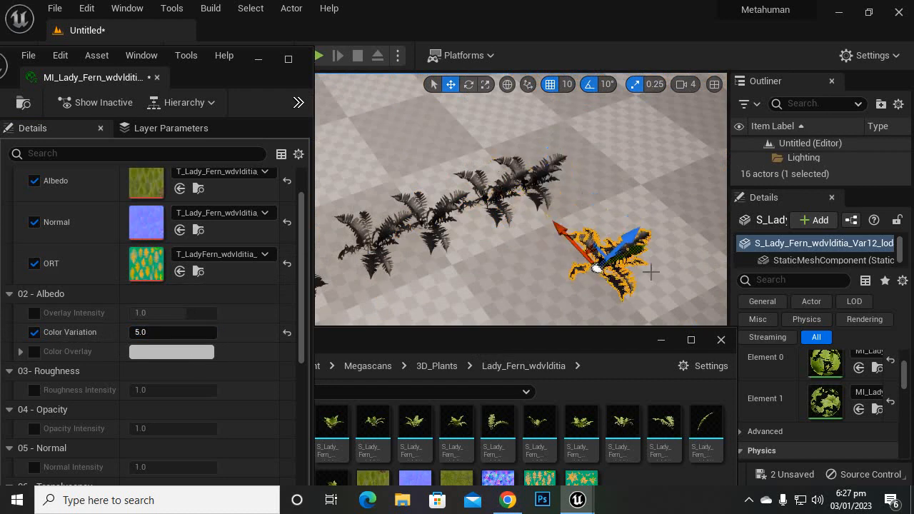
scroll(642, 268, "down", 3)
left_click_drag(543, 250, 476, 287, "alt")
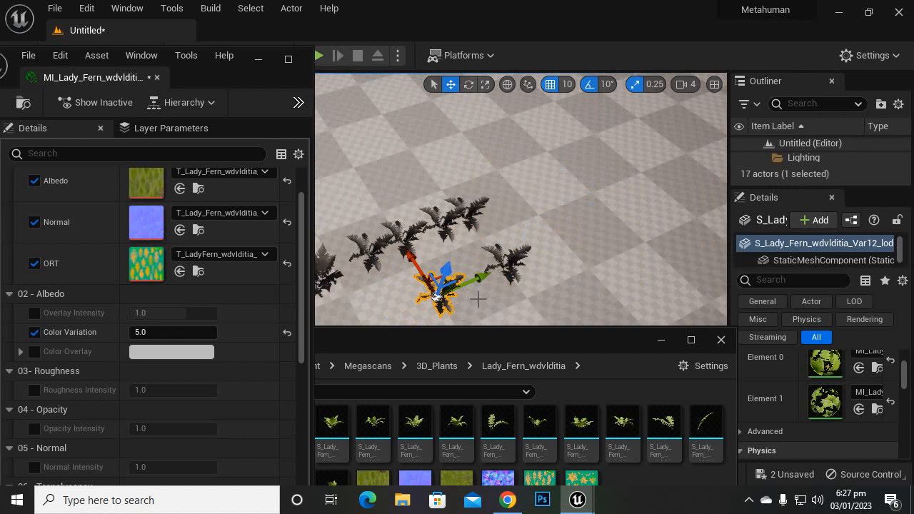
scroll(479, 296, "up", 7)
scroll(483, 288, "down", 3)
scroll(481, 264, "up", 1)
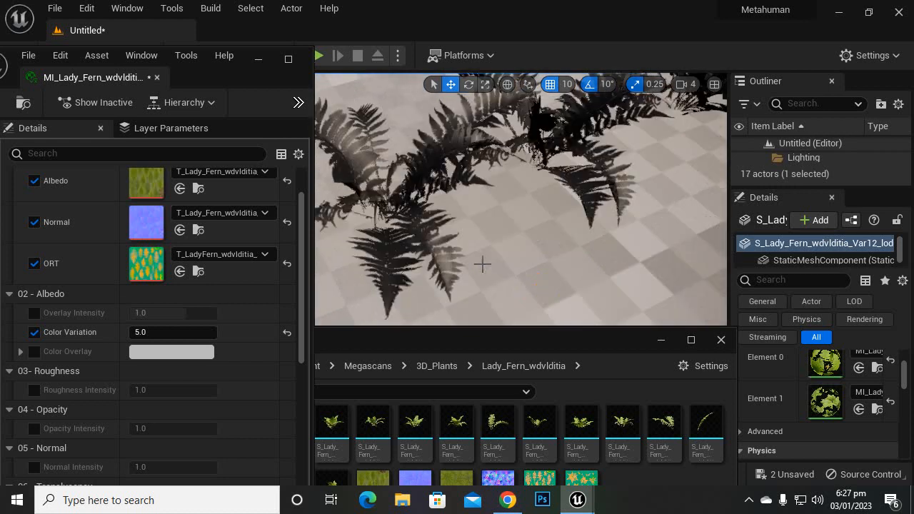
scroll(482, 265, "down", 3)
Step: Try a Color Variation of 1, compare the fern copies' colours, and deselect the fern
left_click(178, 332)
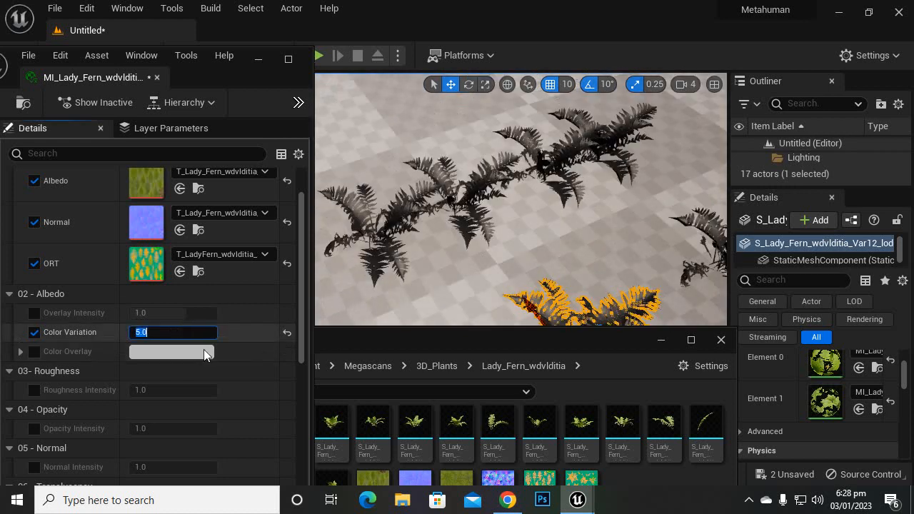
type("1")
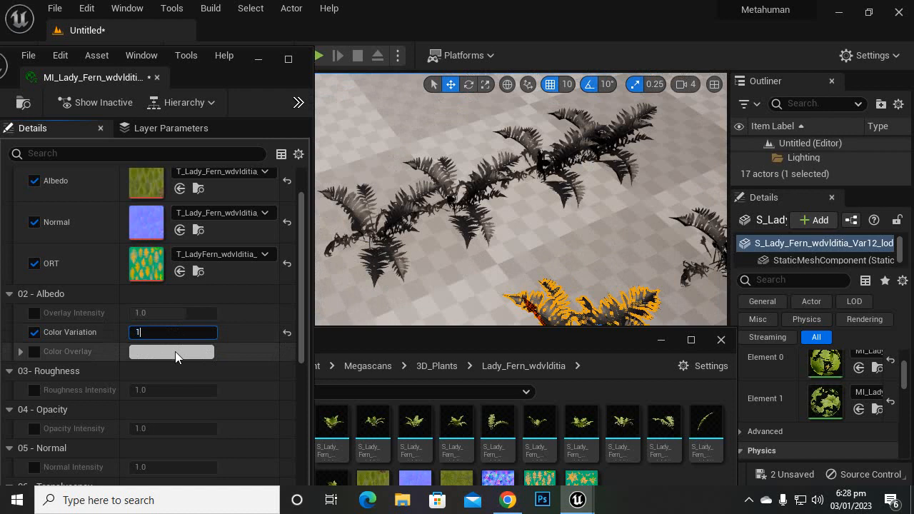
key("Return")
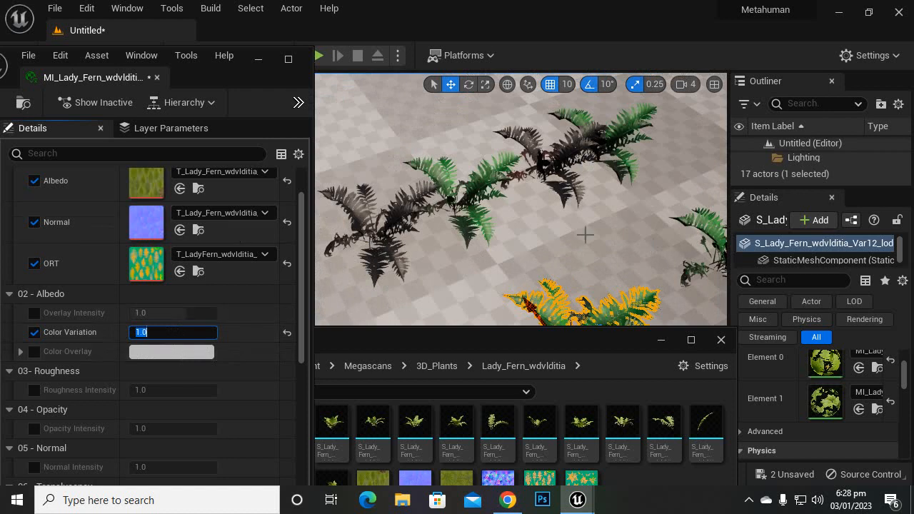
scroll(574, 225, "down", 2)
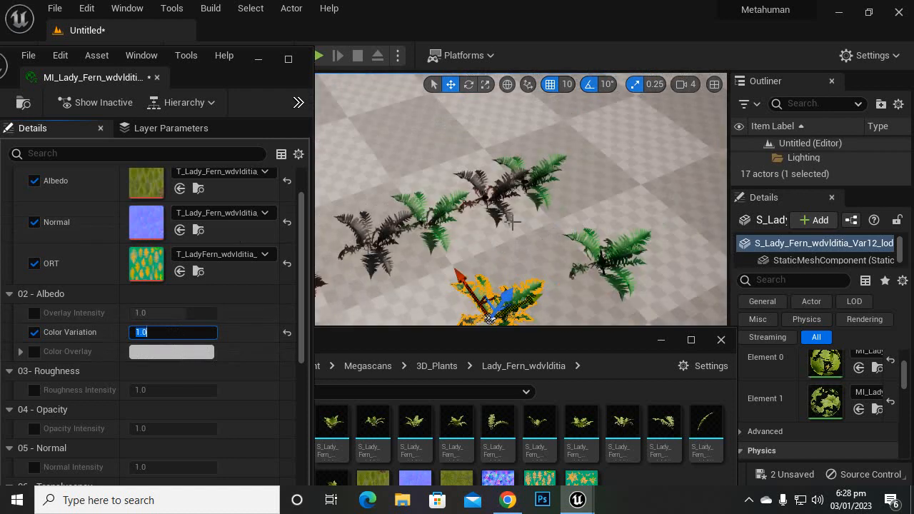
scroll(439, 261, "up", 2)
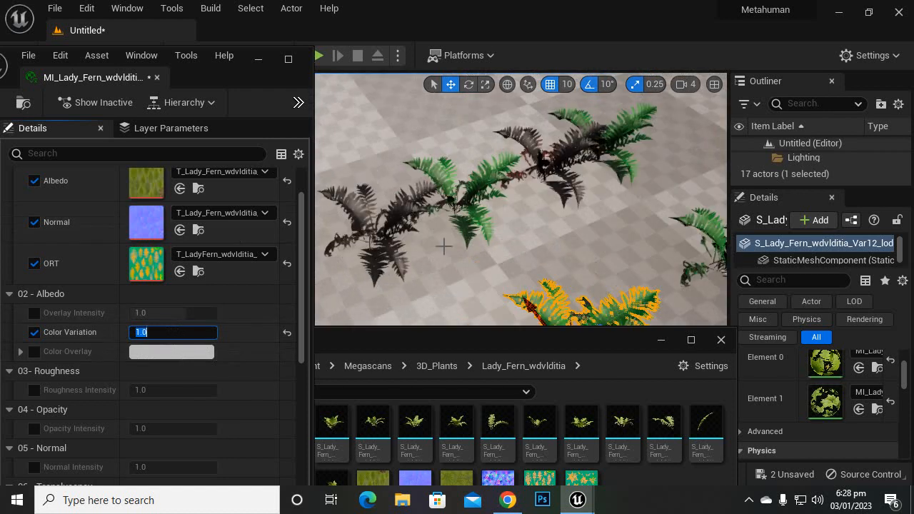
left_click(519, 246)
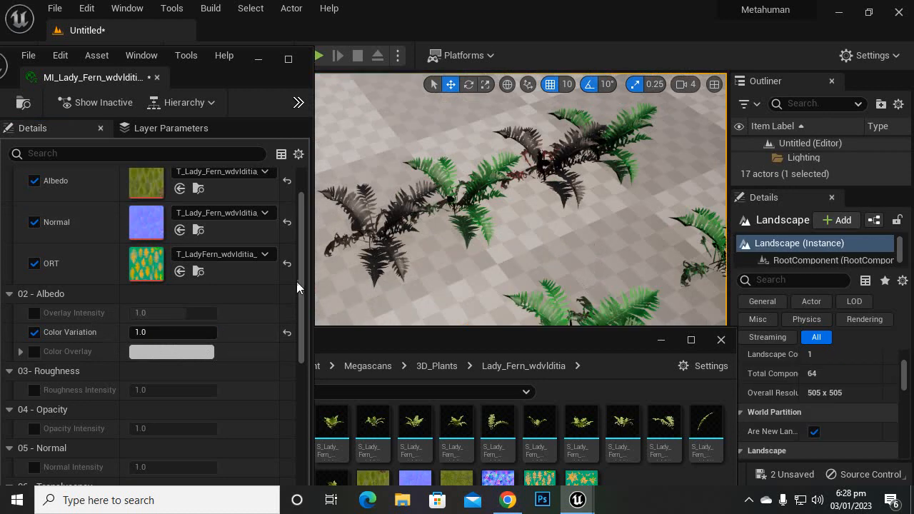
Step: Try a Color Variation of 0.05 and inspect the colour differences between the ferns up close
left_click(154, 331)
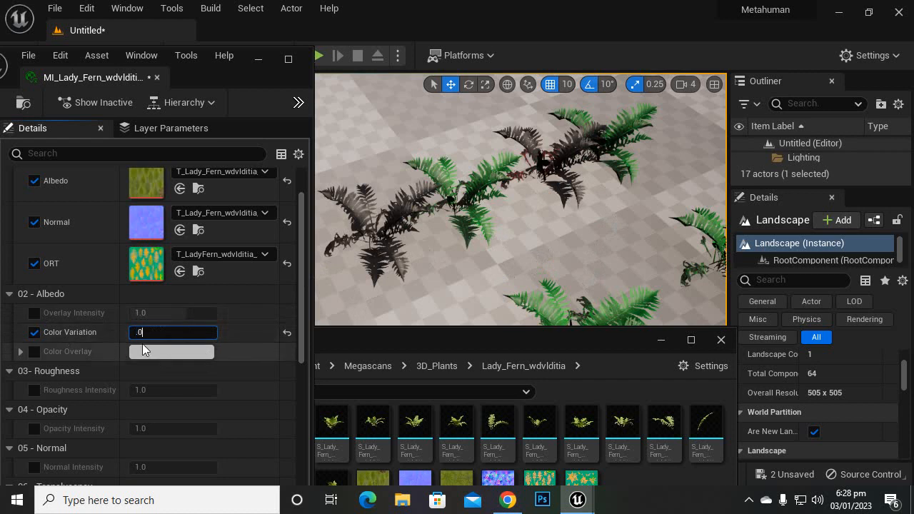
key("Return")
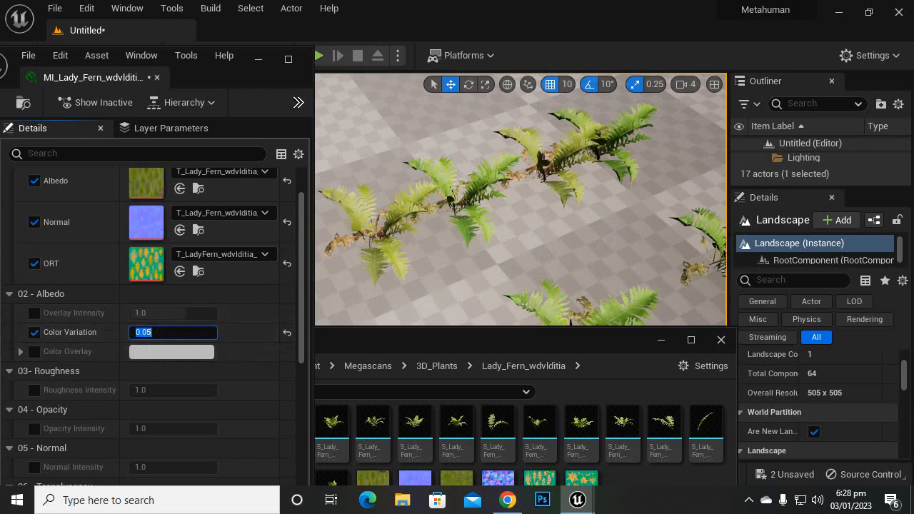
right_click_drag(521, 200, 513, 284)
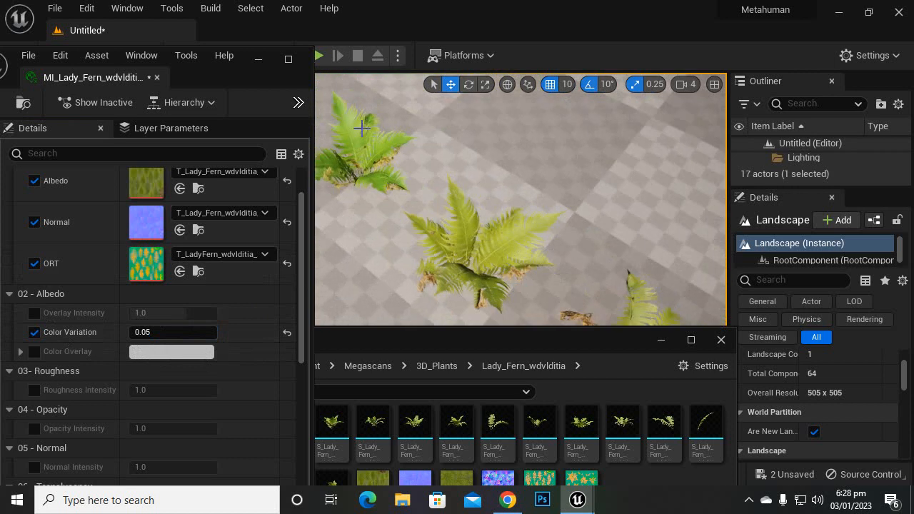
right_click_drag(402, 226, 382, 227)
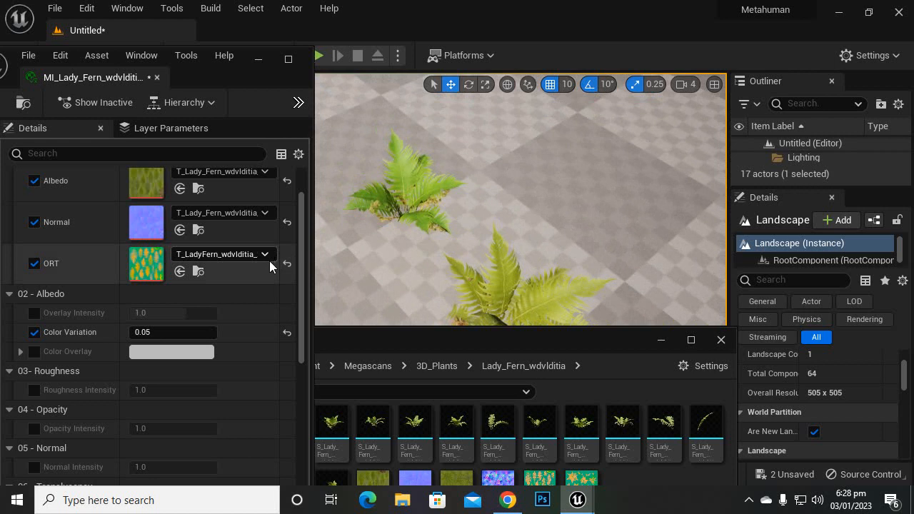
Step: Set the Color Variation to 0.02
left_click(164, 329)
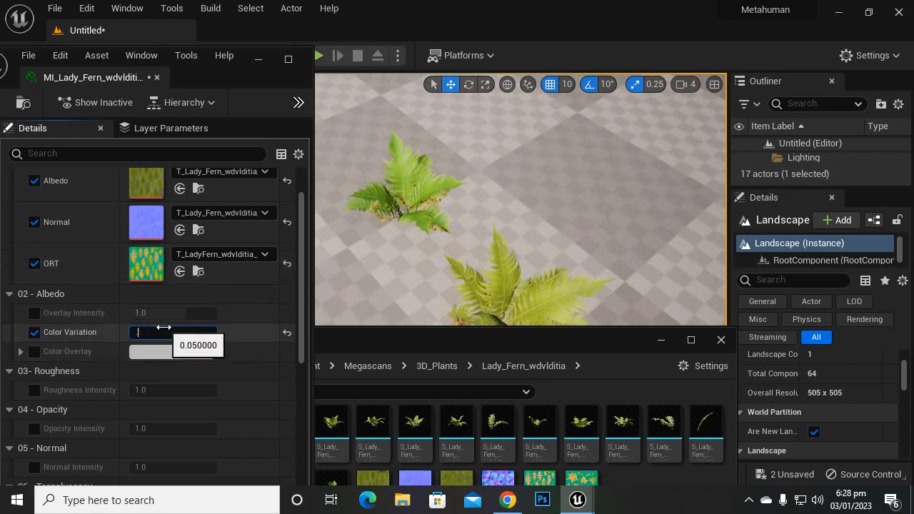
type(".02")
key("Return")
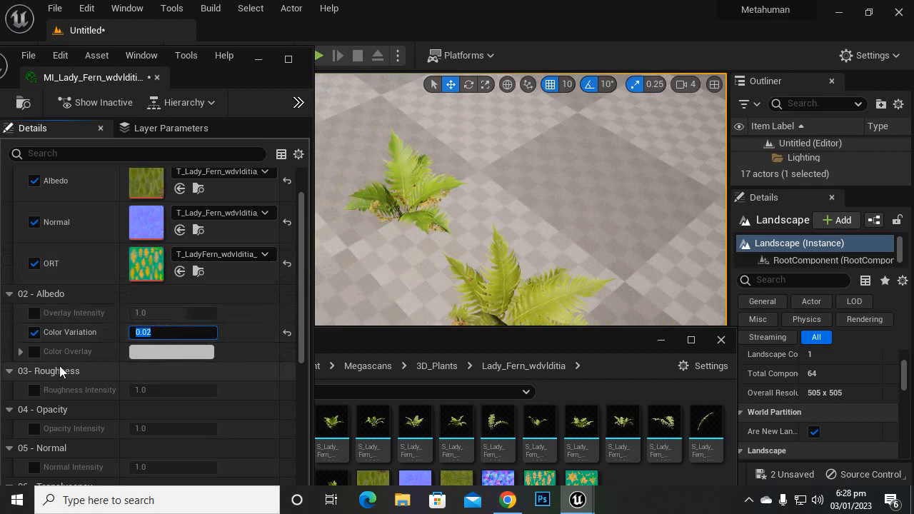
Step: Enable the Color Overlay override, try an orange-yellow and a faint yellowish grey tint on the ferns, and reset the colour to its default
left_click(33, 352)
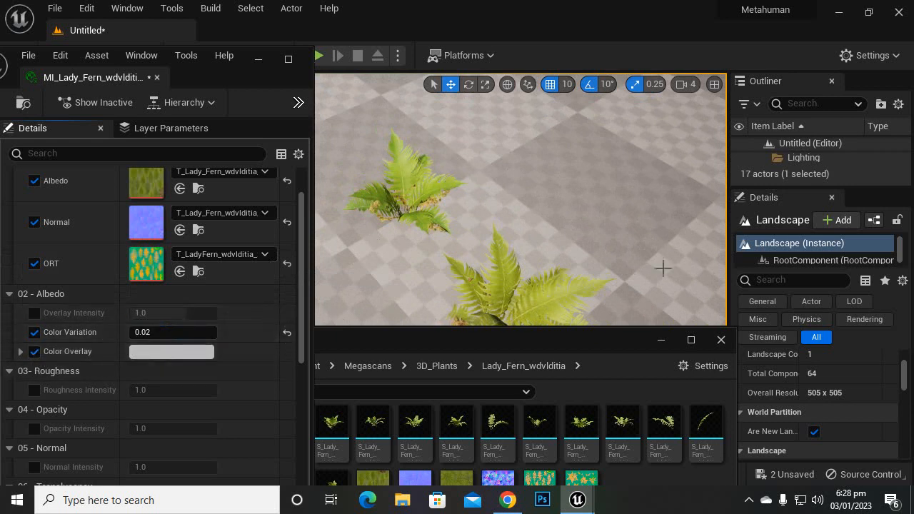
left_click(193, 352)
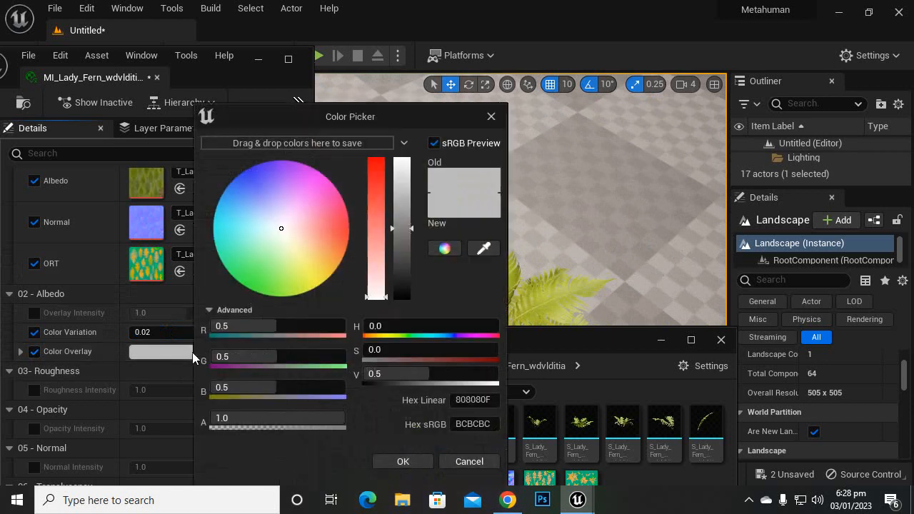
left_click_drag(416, 115, 253, 98)
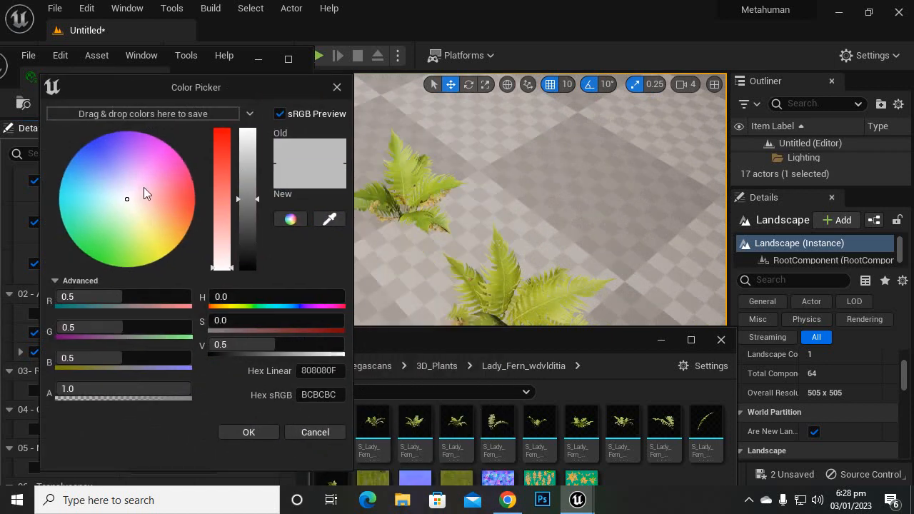
left_click_drag(144, 187, 173, 235)
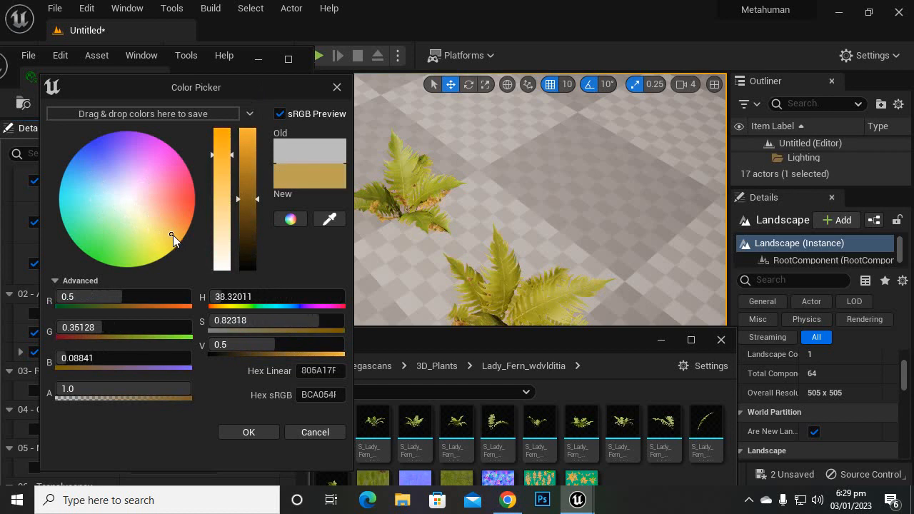
left_click_drag(173, 235, 129, 203)
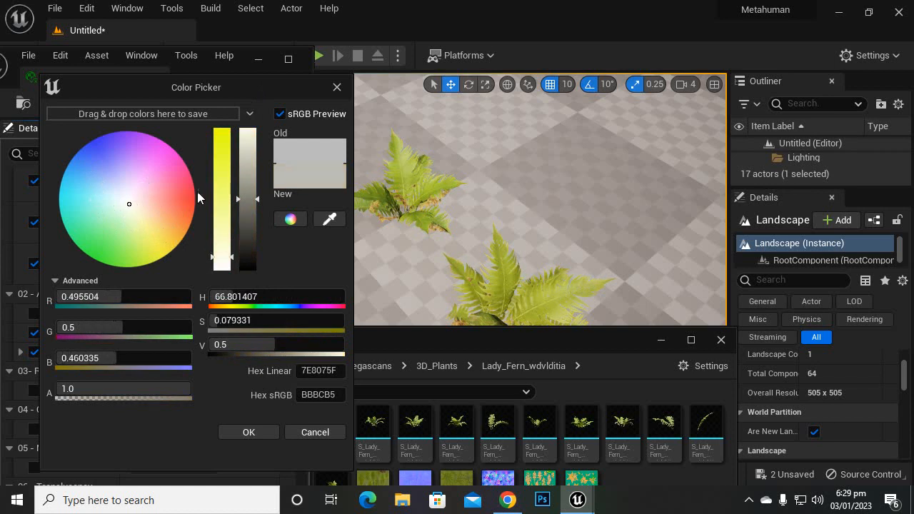
left_click(263, 437)
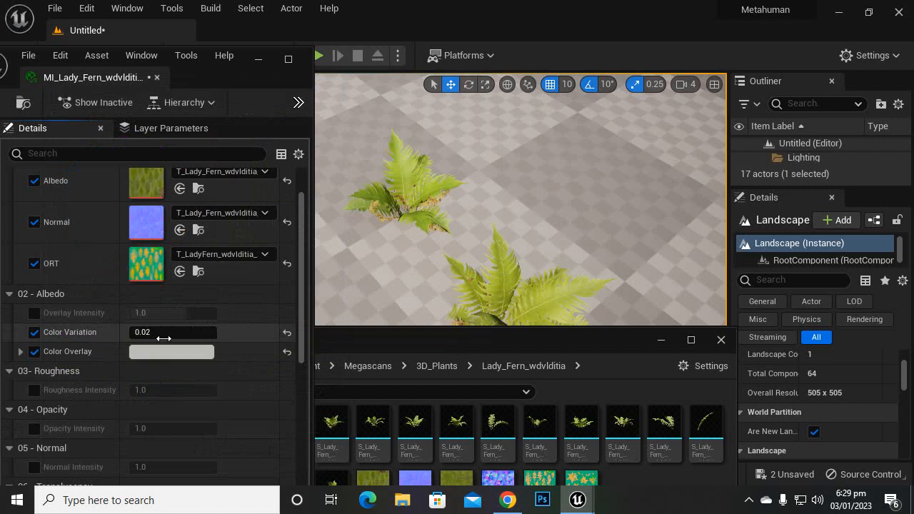
left_click(285, 353)
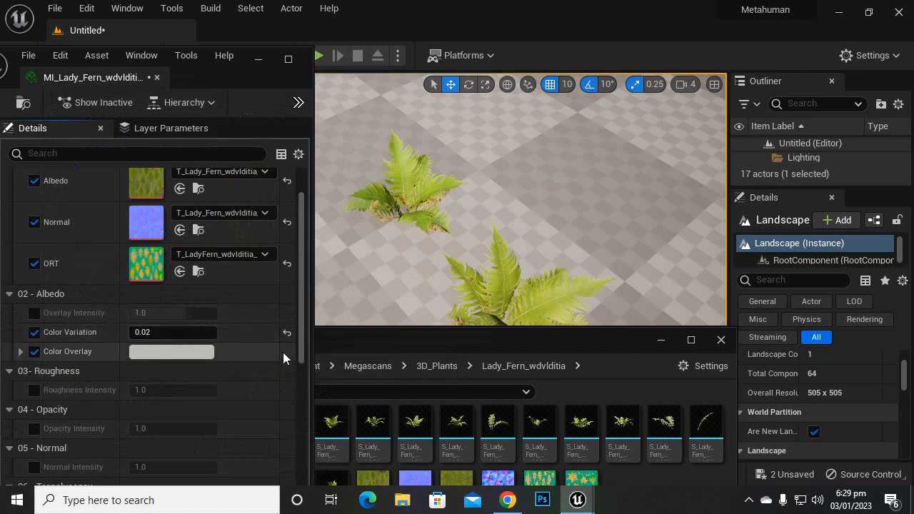
Step: Enable the Roughness Intensity override and raise it to about 1.64, with the ferns viewed up close
scroll(194, 308, "down", 3)
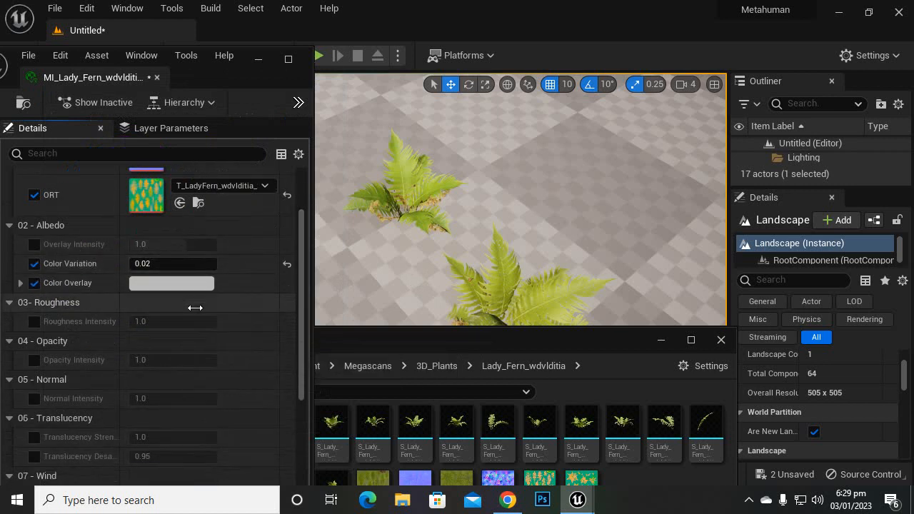
left_click(34, 322)
scroll(370, 225, "up", 3)
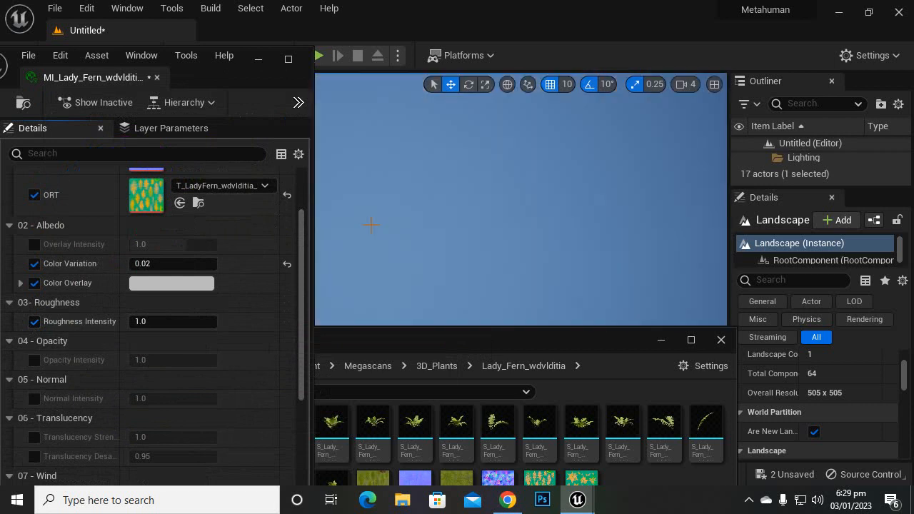
scroll(391, 220, "down", 3)
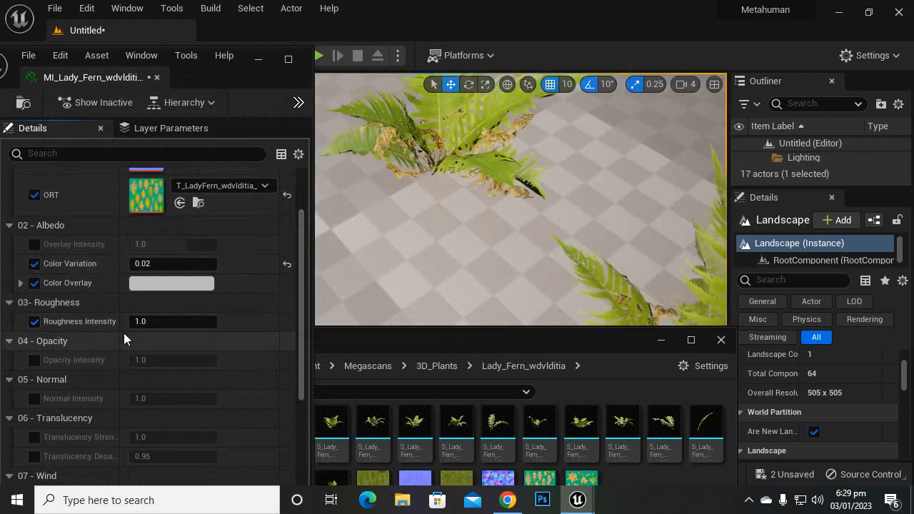
left_click_drag(129, 321, 153, 322)
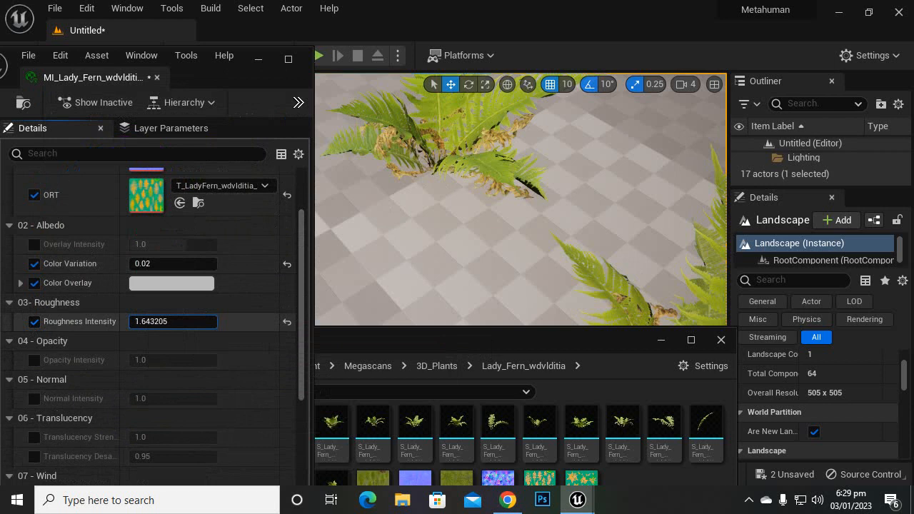
scroll(139, 338, "down", 2)
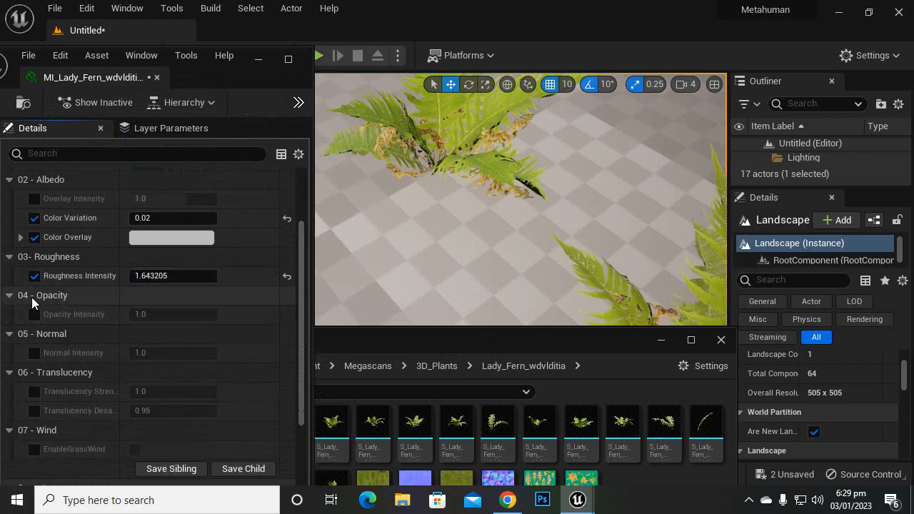
scroll(107, 314, "down", 2)
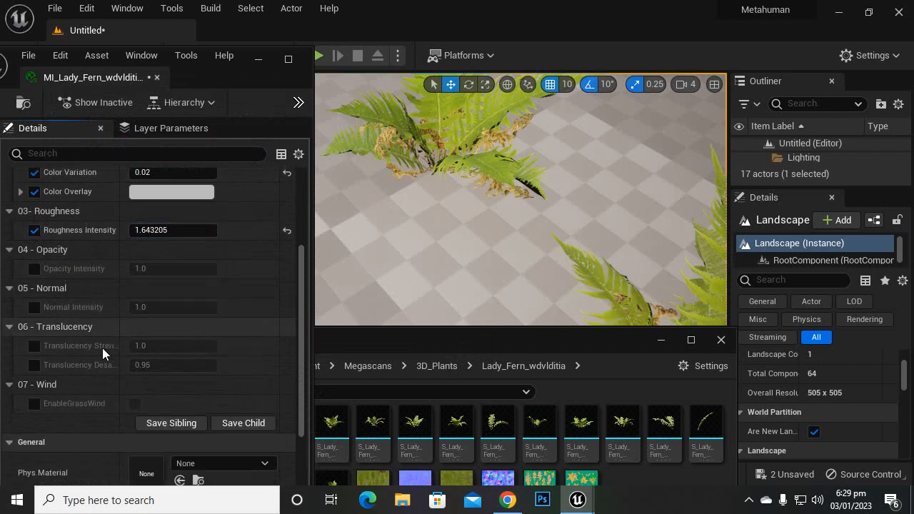
Step: Try a Normal Intensity override of about 1.51 on the fern material and switch the override off again
left_click(33, 308)
left_click_drag(173, 308, 135, 312)
left_click(34, 308)
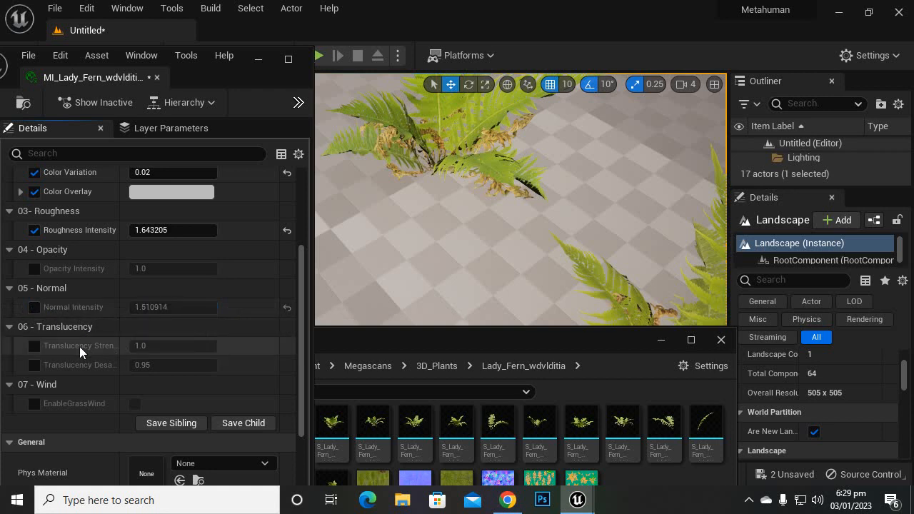
Step: Try the Translucency Strength override on and off, viewing a single fern up close
scroll(73, 331, "down", 1)
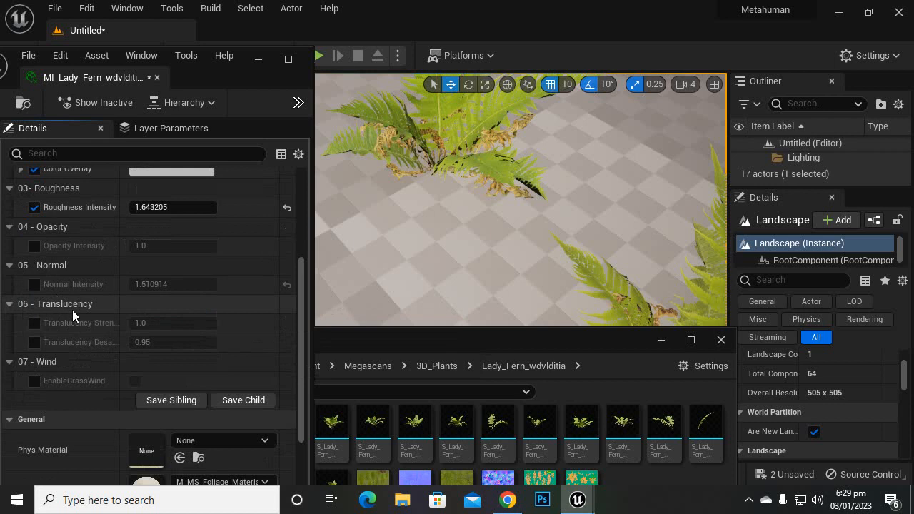
left_click(34, 323)
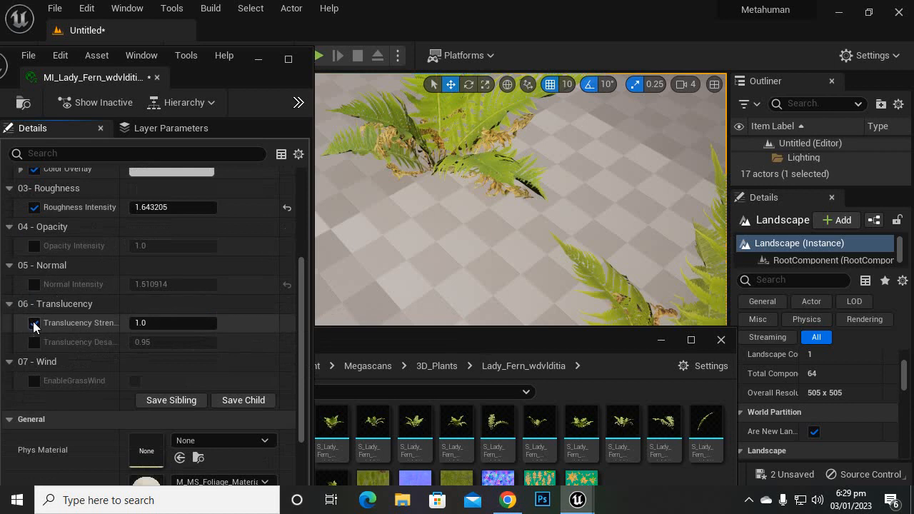
left_click(35, 324)
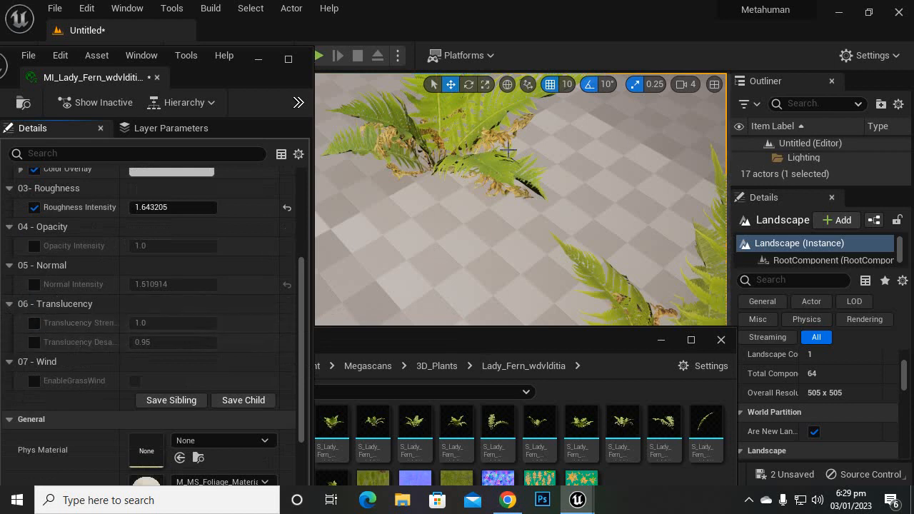
scroll(492, 203, "down", 5)
scroll(448, 262, "up", 3)
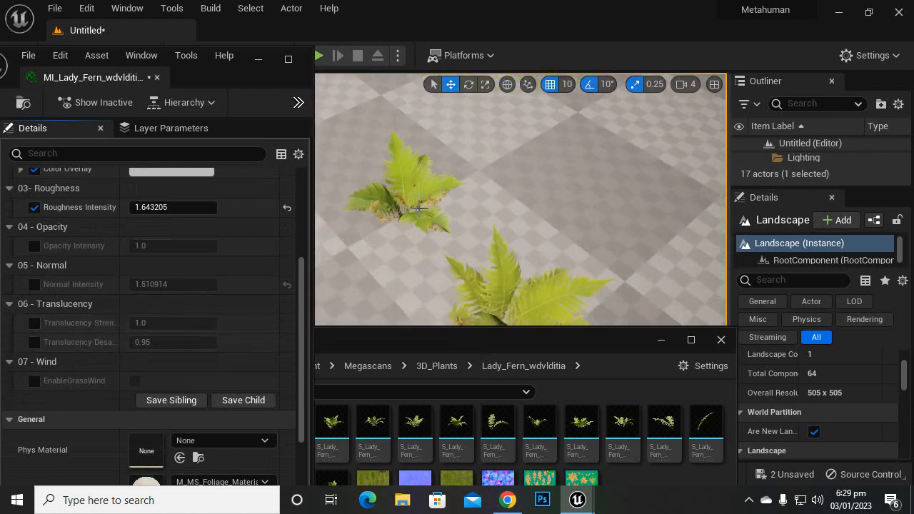
scroll(423, 196, "up", 4)
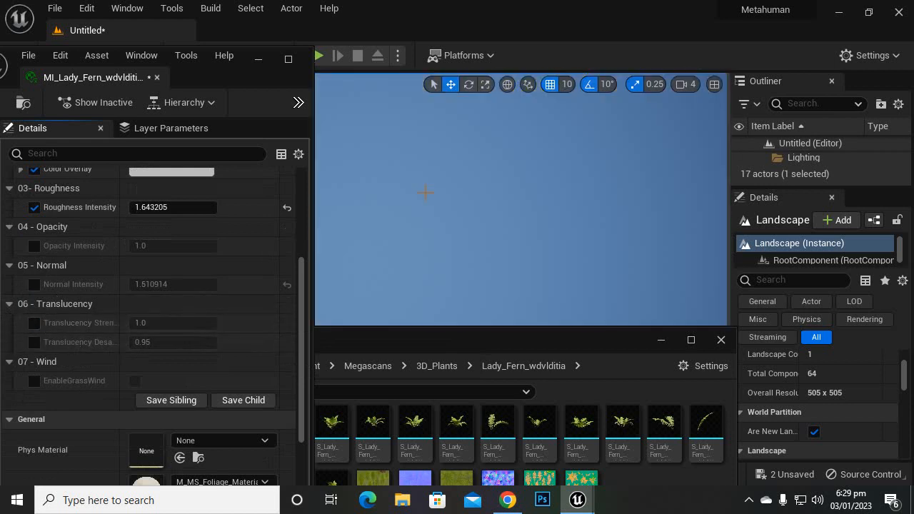
scroll(428, 189, "down", 2)
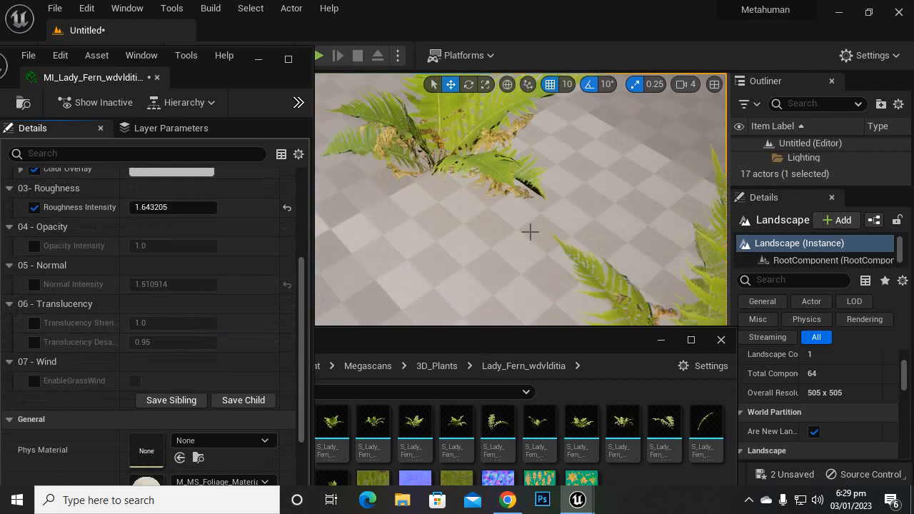
mouse_move(530, 232)
right_mouse_down()
mouse_move(537, 193)
mouse_move(480, 138)
mouse_move(530, 231)
right_mouse_up()
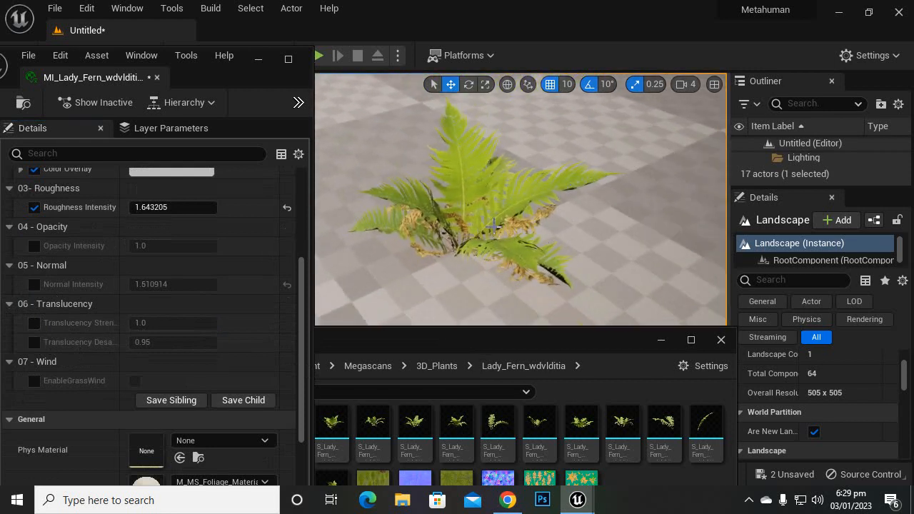
scroll(478, 249, "up", 5)
scroll(478, 248, "down", 5)
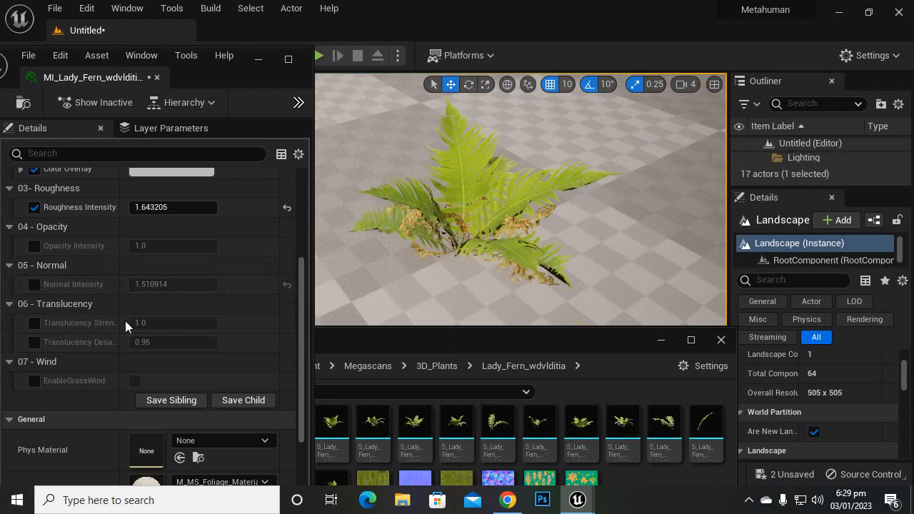
left_click(34, 324)
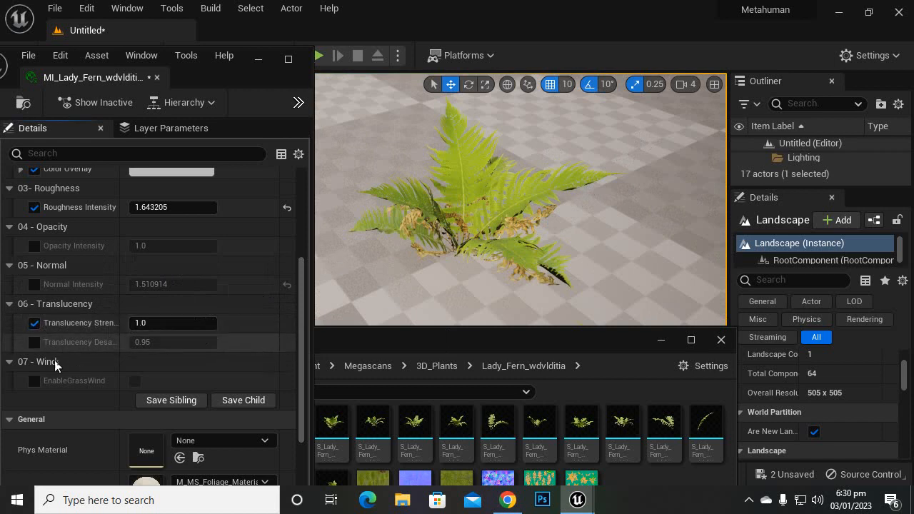
left_click(34, 325)
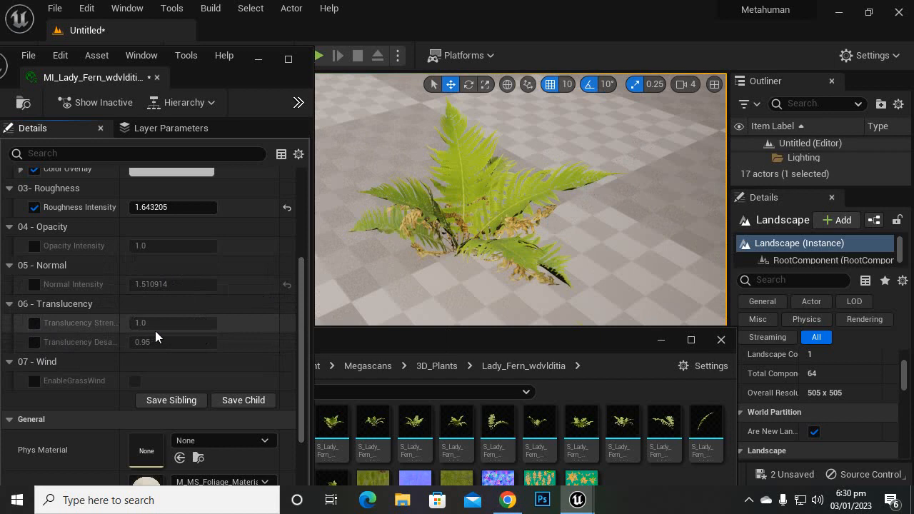
Step: Enable the EnableGrassWind override and turn grass wind on, with the ferns viewed up close
scroll(151, 338, "down", 1)
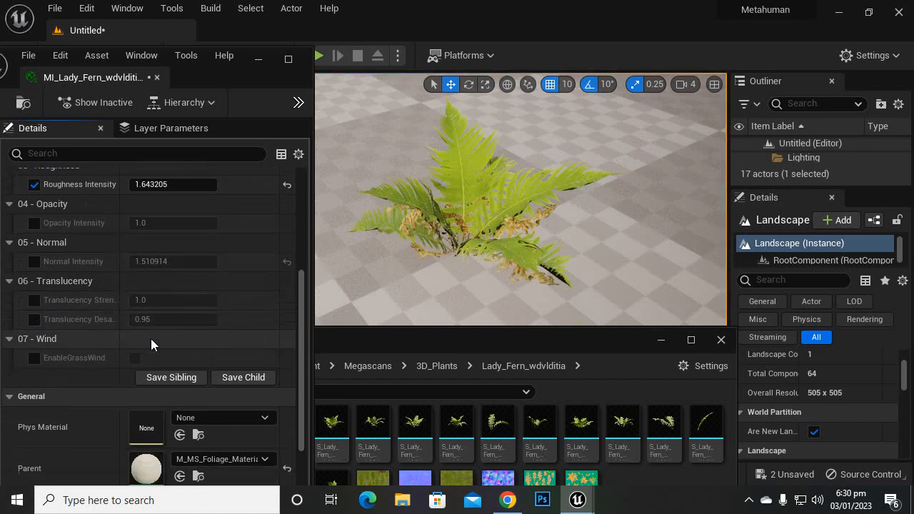
left_click(34, 358)
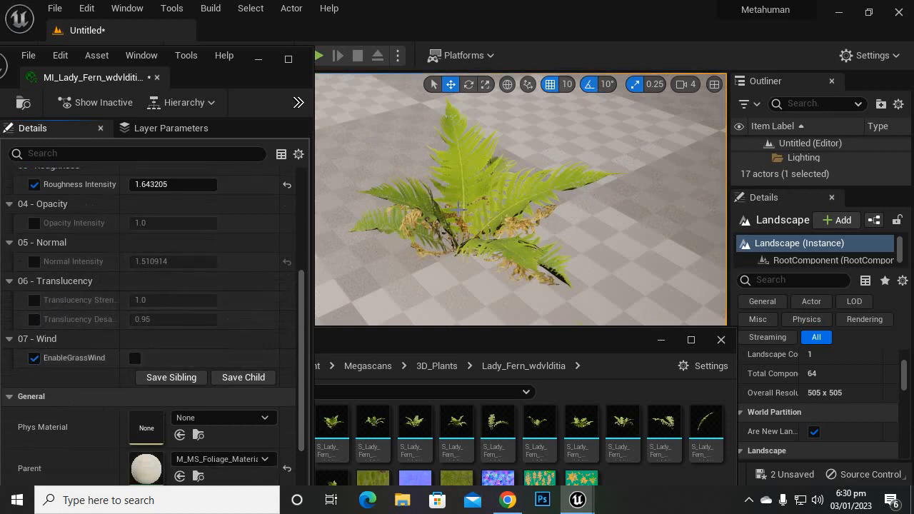
scroll(211, 339, "down", 2)
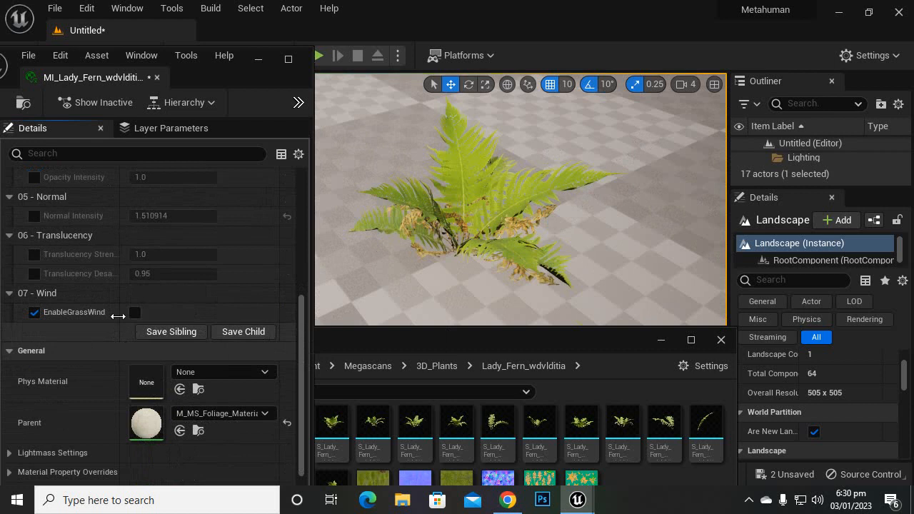
scroll(448, 245, "down", 5)
scroll(414, 310, "up", 2)
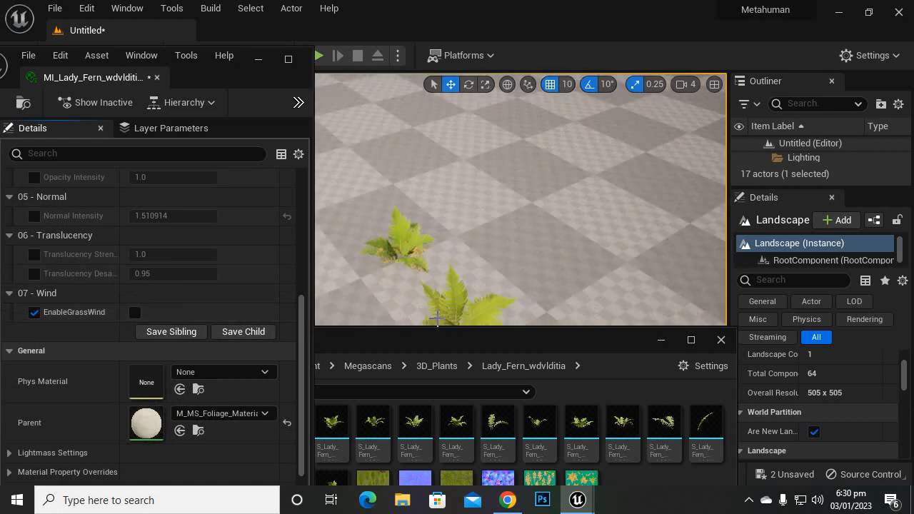
right_click_drag(491, 205, 518, 254)
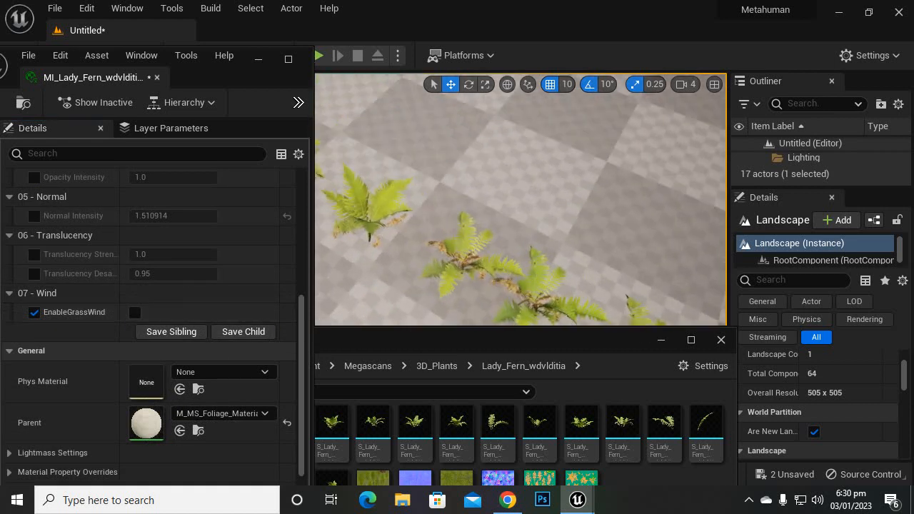
scroll(420, 250, "up", 2)
scroll(420, 249, "up", 3)
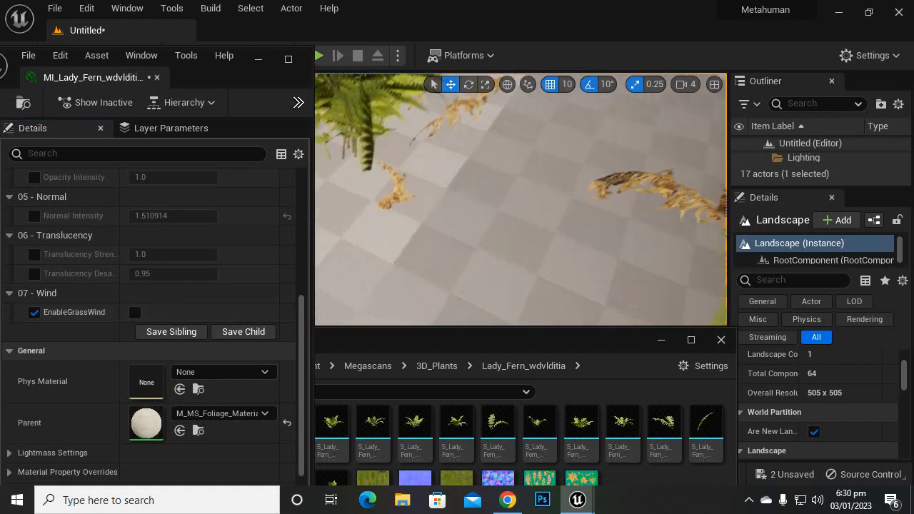
right_click_drag(518, 254, 457, 220)
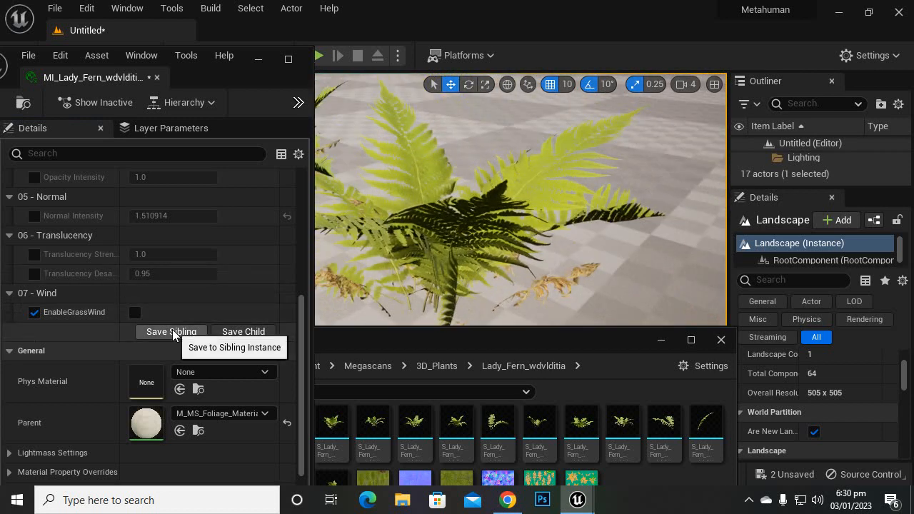
left_click(134, 312)
scroll(209, 264, "down", 1)
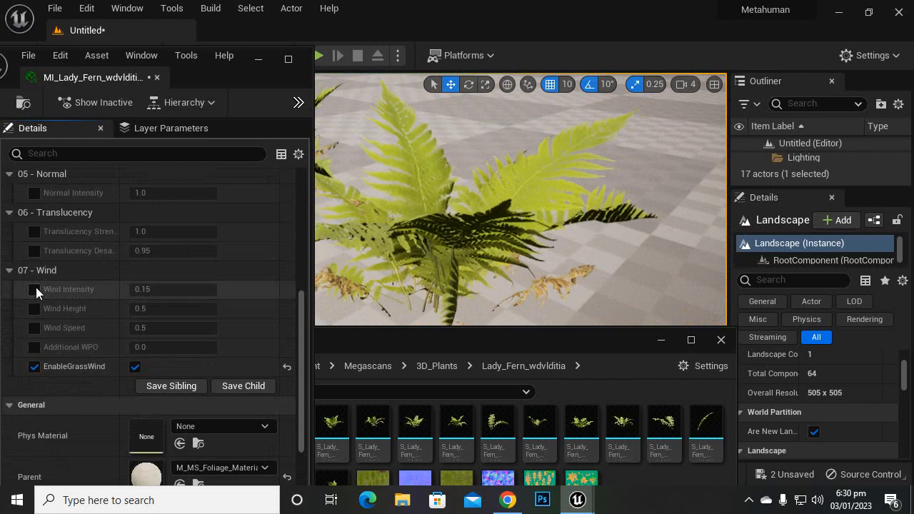
scroll(495, 237, "down", 4)
scroll(465, 267, "up", 5)
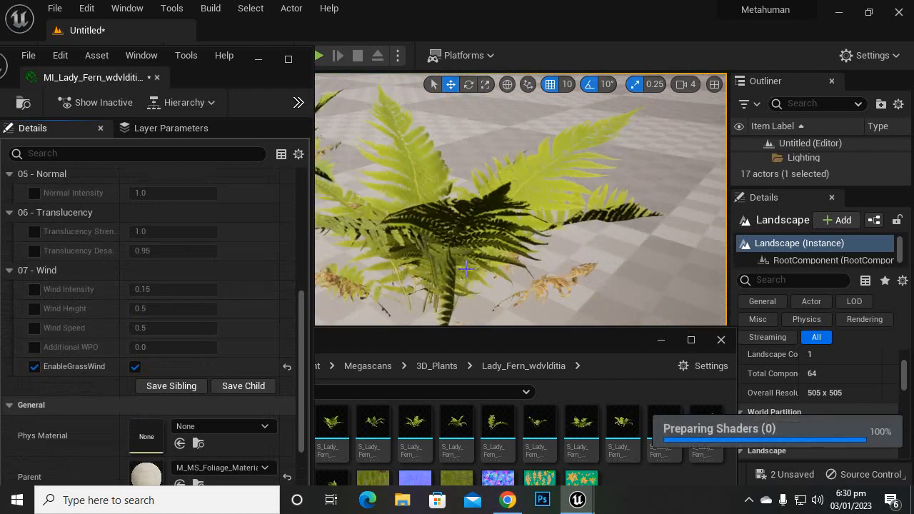
Step: Enable the Wind Intensity override and try values from about 1.12 down to 0.81
left_click(33, 291)
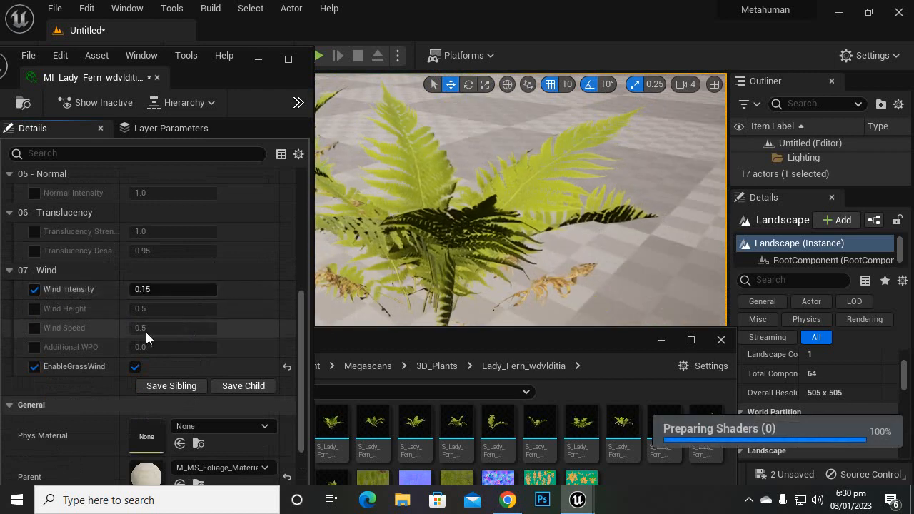
left_click(145, 291)
type("0.43")
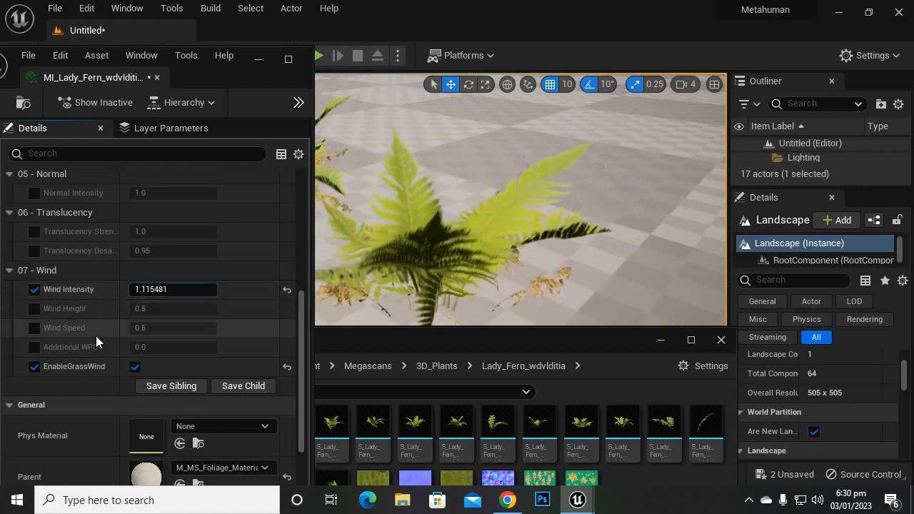
left_click_drag(177, 288, 169, 288)
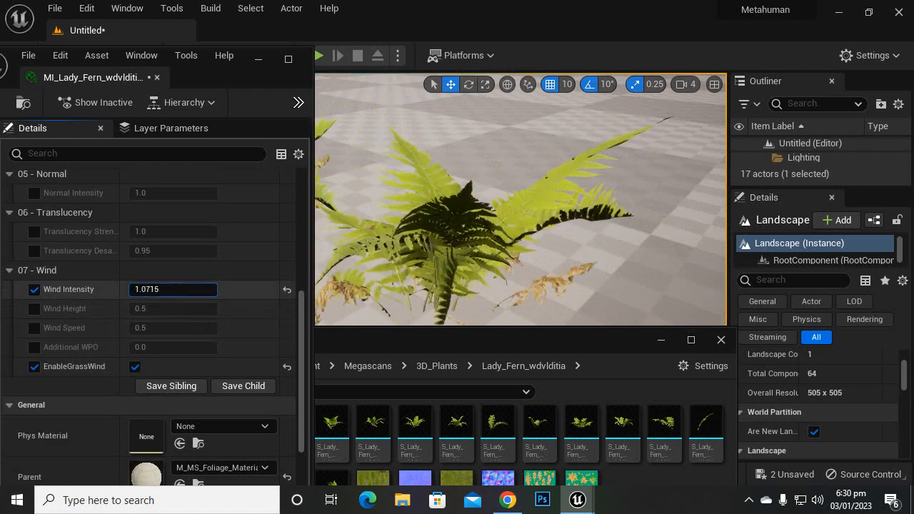
Step: Try a Wind Intensity of 5 and inspect the motion of the ferns
left_click(190, 286)
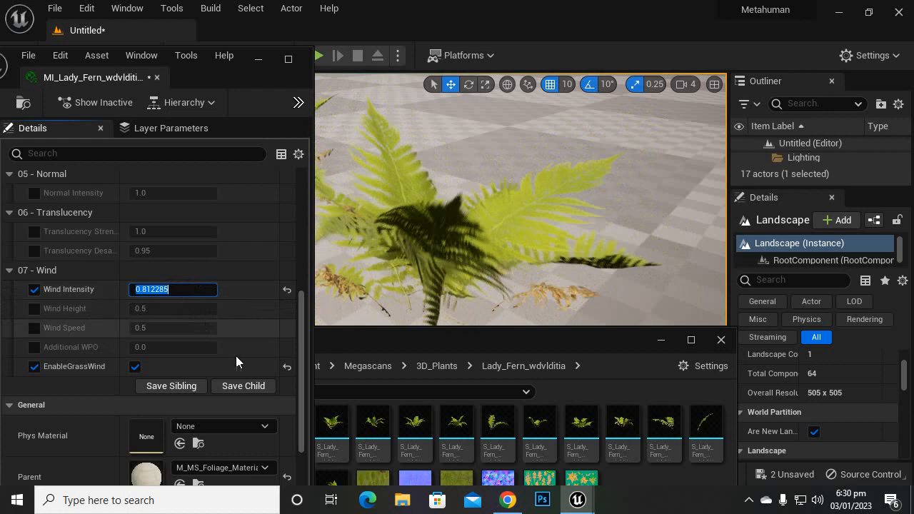
type("5")
key("Return")
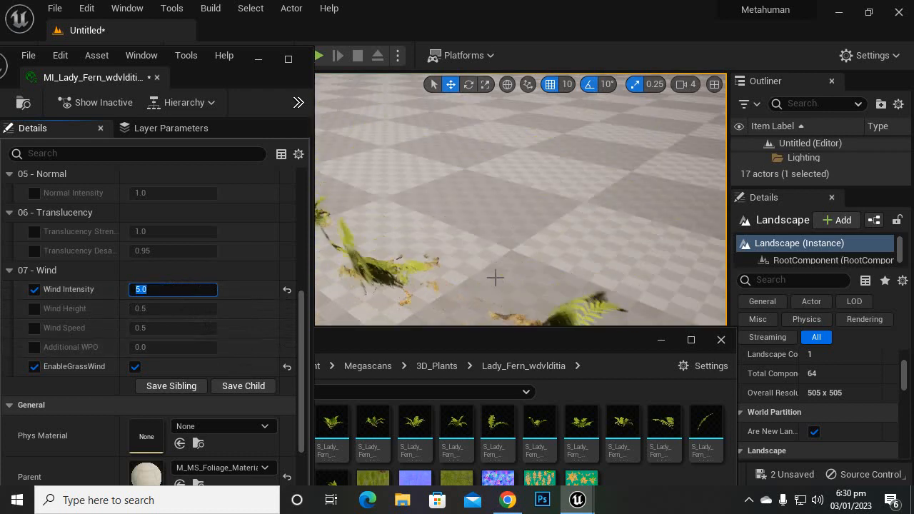
right_click_drag(493, 277, 456, 314)
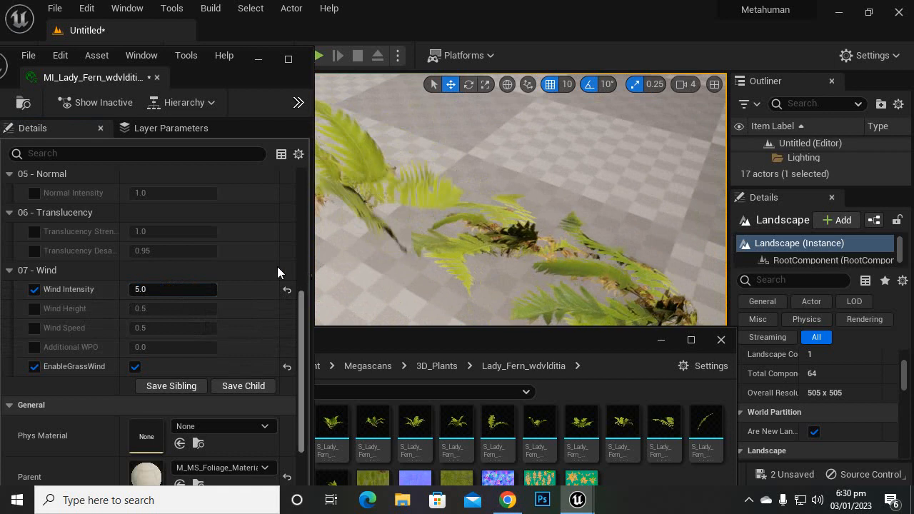
Step: Try a Wind Intensity of 0.2 and inspect the fern movement up close
left_click(193, 289)
key("BackSpace")
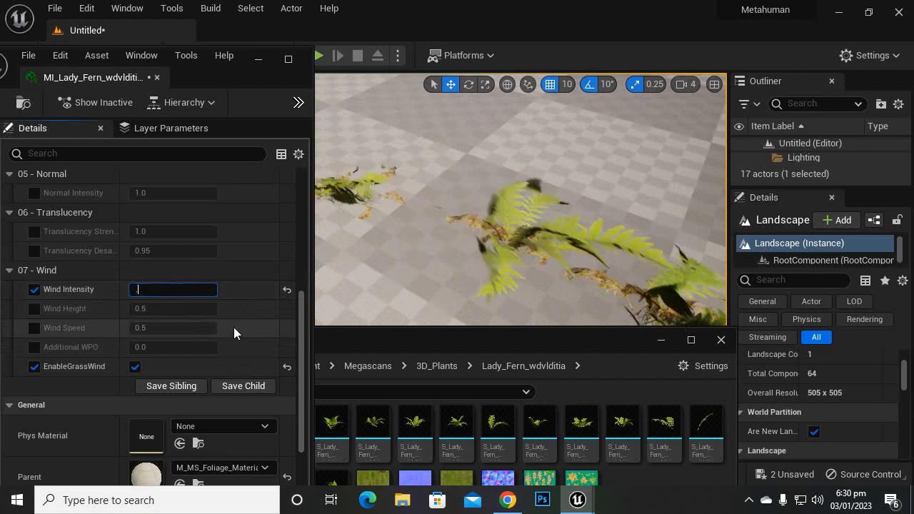
type(".2")
key("Return")
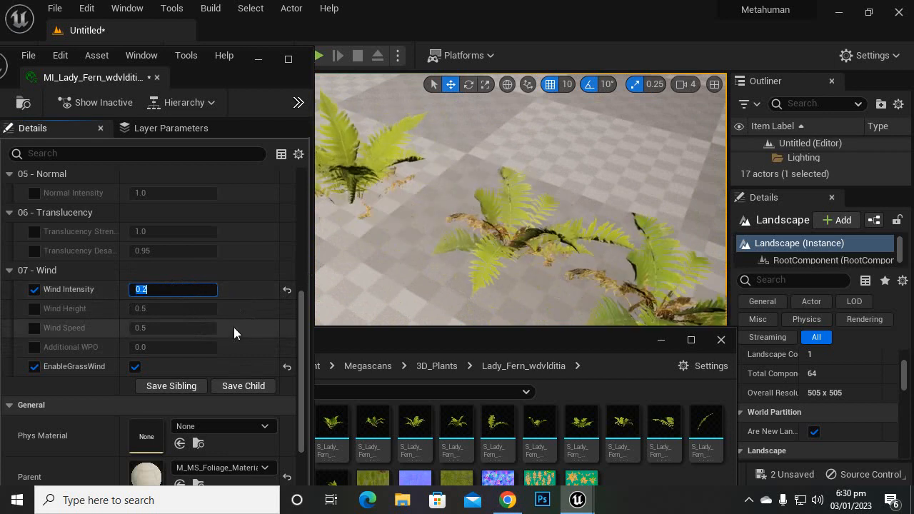
right_click_drag(442, 193, 518, 214)
right_click_drag(463, 213, 434, 178)
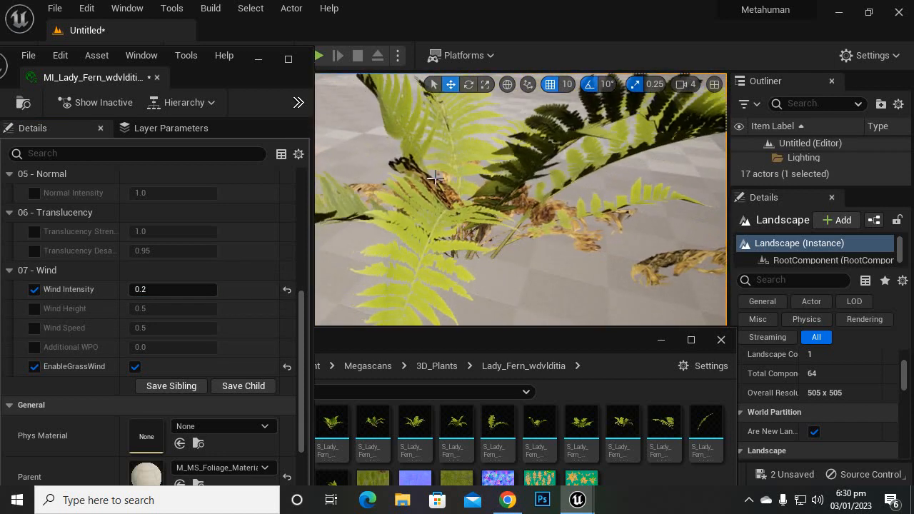
Step: Set the Wind Intensity to 0.05 and check the gentler sway from a low view across the ferns
left_click(188, 289)
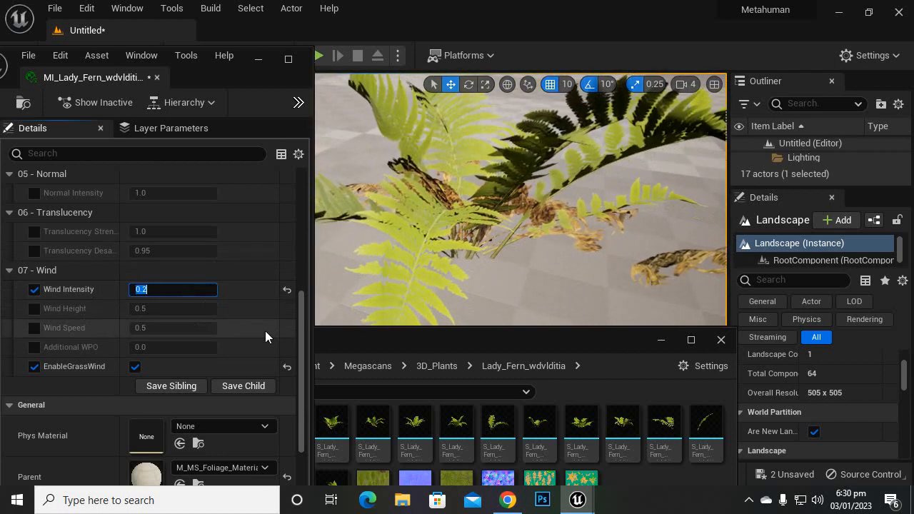
key("BackSpace")
type(".0")
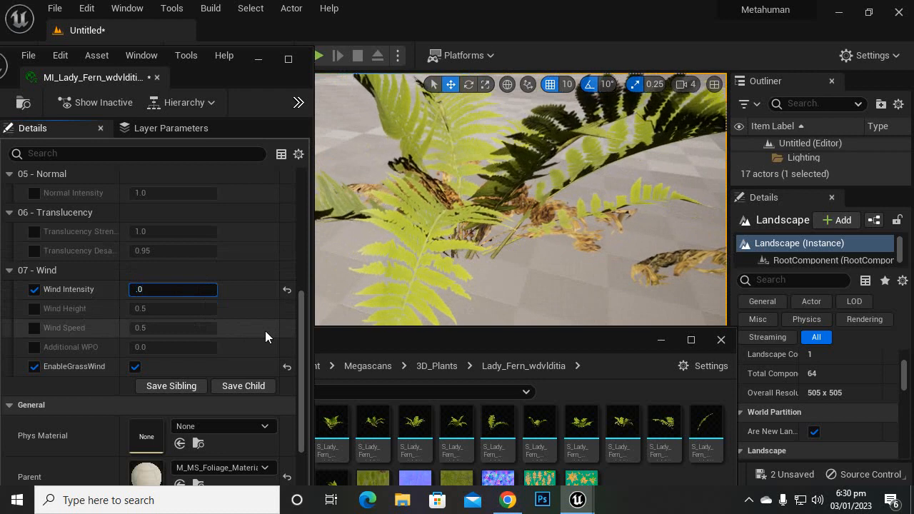
type("5")
key("Return")
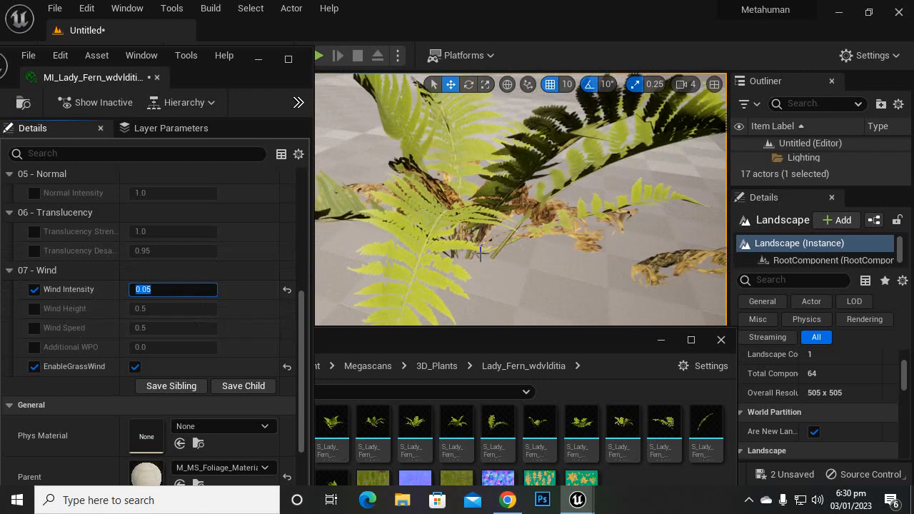
right_click_drag(516, 260, 639, 246)
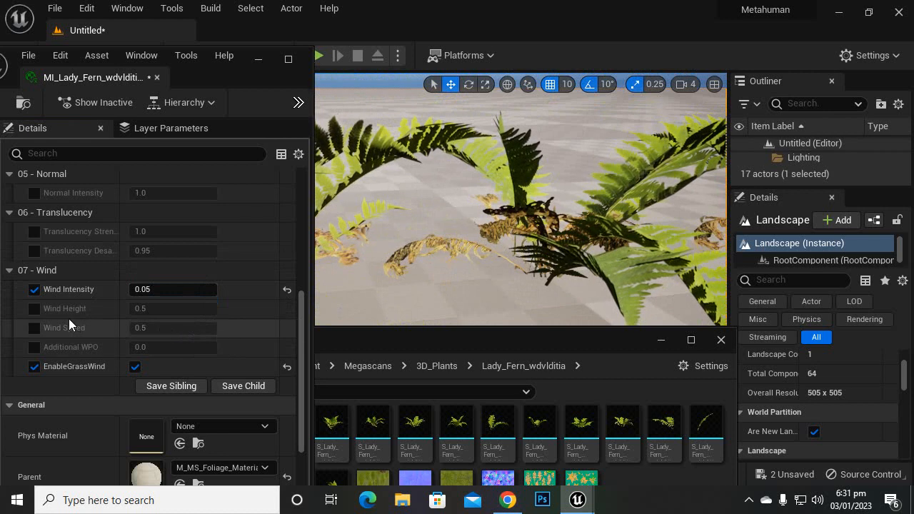
Step: Enable the Wind Height, Wind Speed and Additional WPO overrides, setting the height to 0.836 and the speed to 0.764
left_click(33, 309)
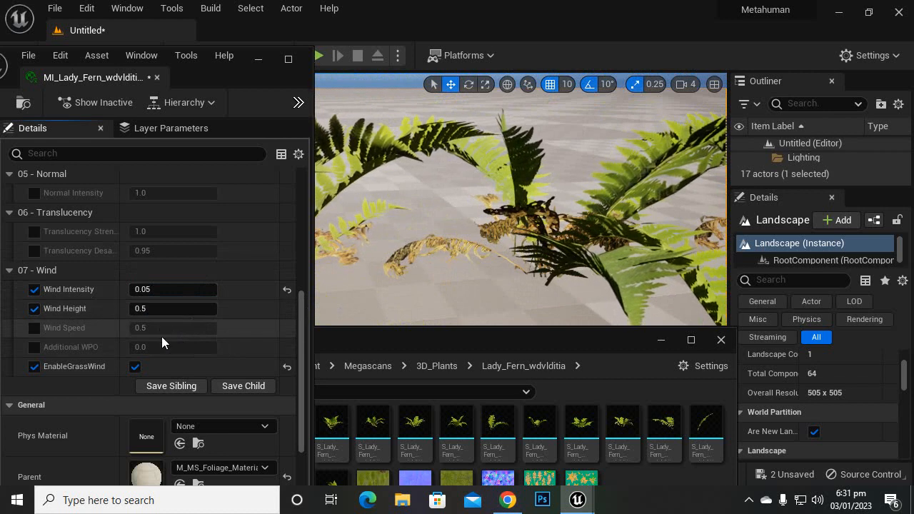
left_click_drag(165, 309, 196, 309)
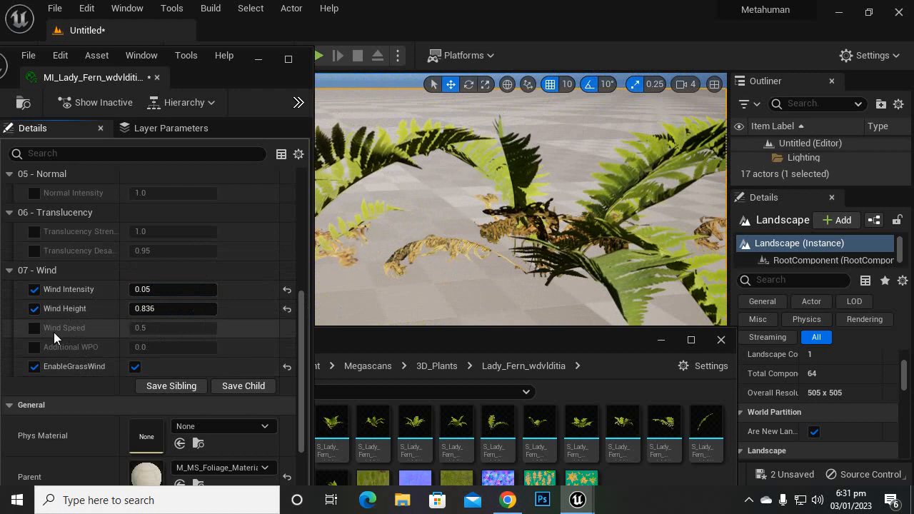
left_click(34, 327)
left_click_drag(154, 329, 179, 330)
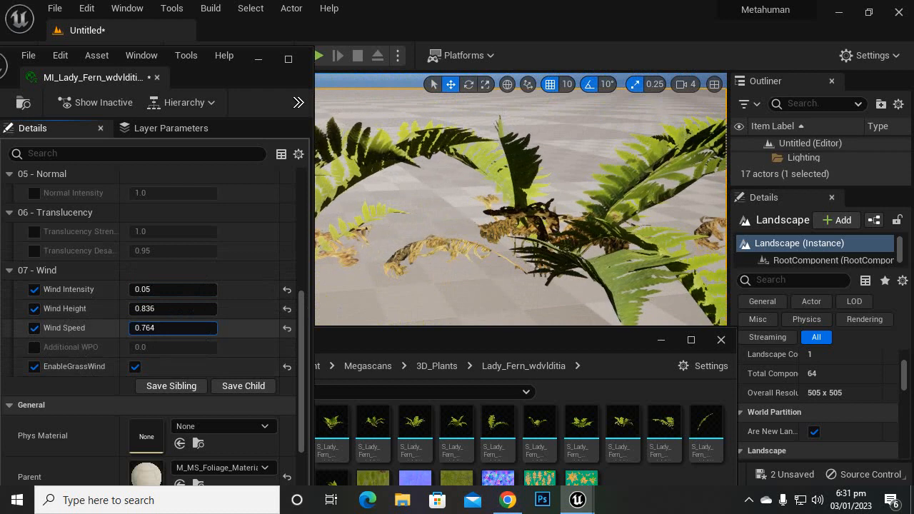
left_click(29, 348)
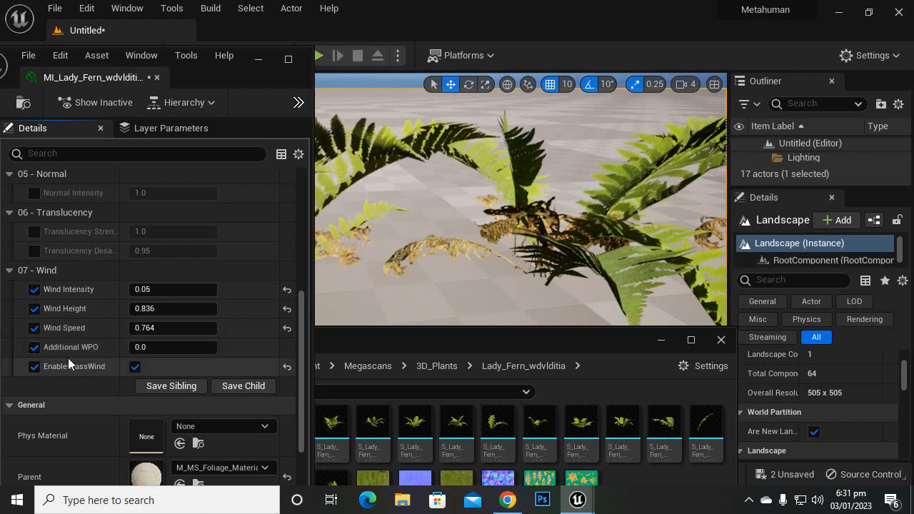
Step: Set Additional WPO to 0.608 and look through the remaining General settings of the fern material instance
left_click_drag(154, 346, 187, 347)
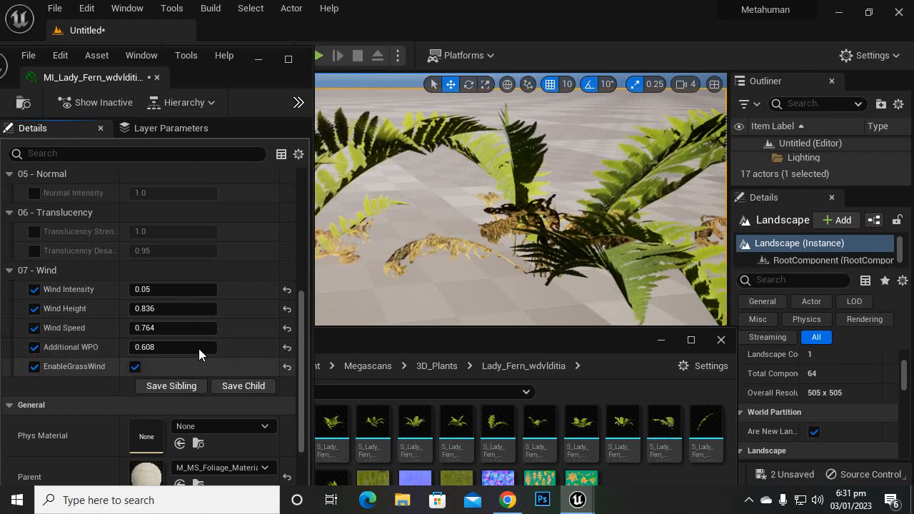
scroll(203, 305, "down", 1)
scroll(79, 291, "down", 3)
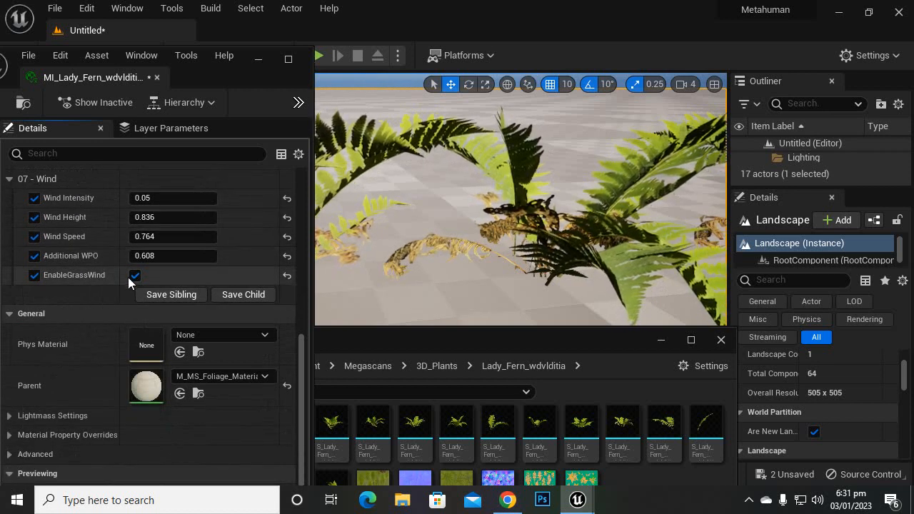
scroll(132, 336, "down", 1)
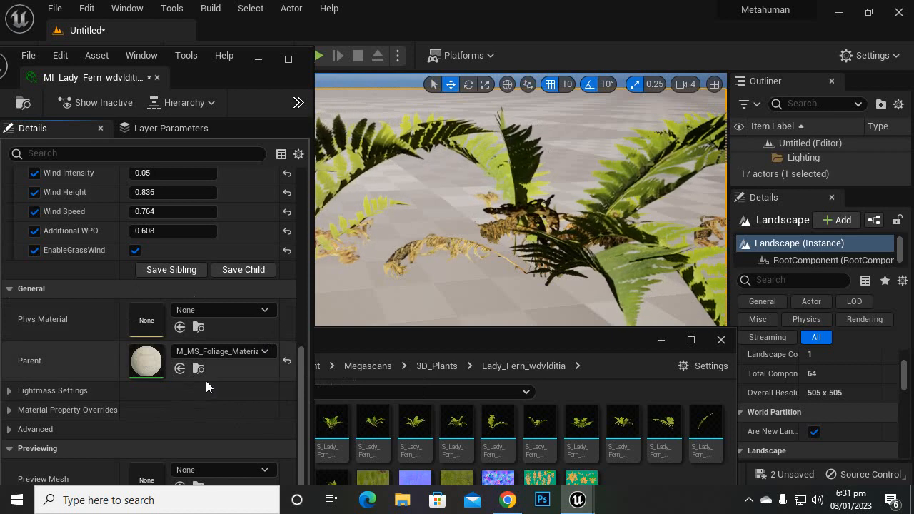
scroll(205, 381, "up", 4)
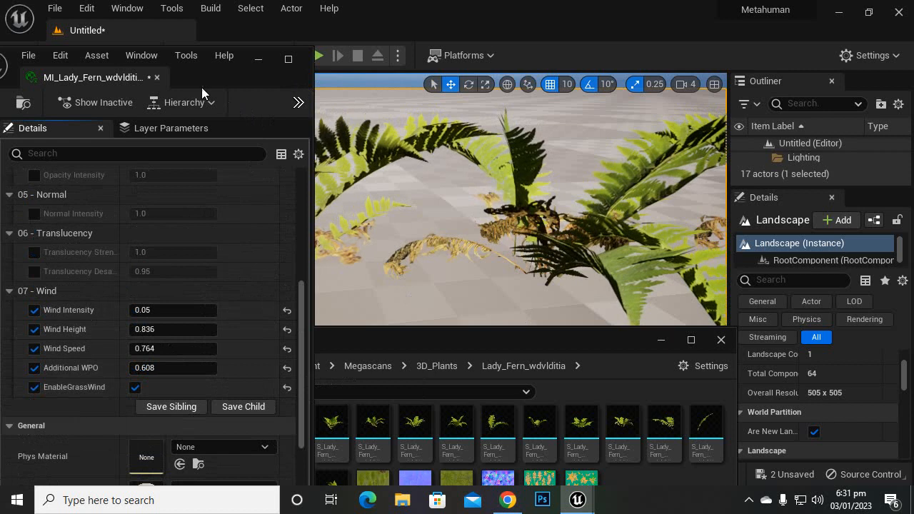
Step: Move the material instance window aside and inspect the wind motion on the placed ferns
left_click_drag(202, 82, 261, 116)
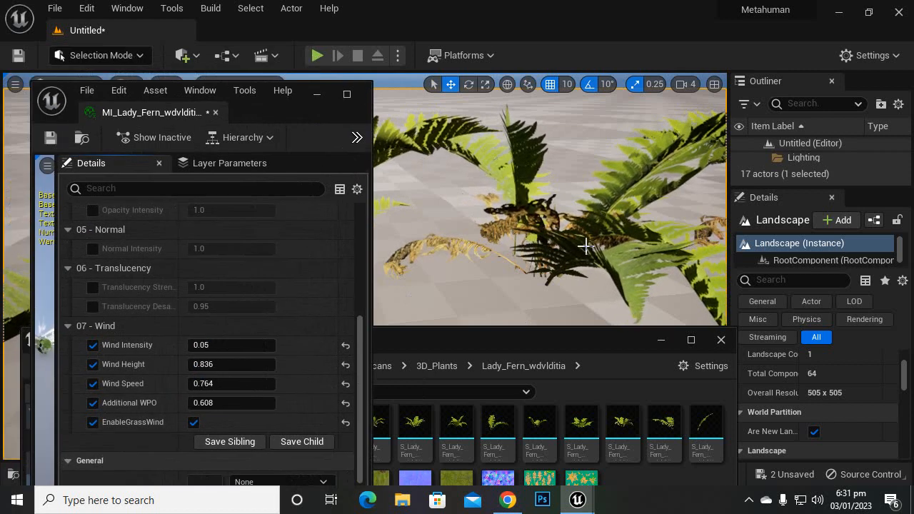
scroll(585, 245, "down", 5)
right_click_drag(525, 265, 442, 303)
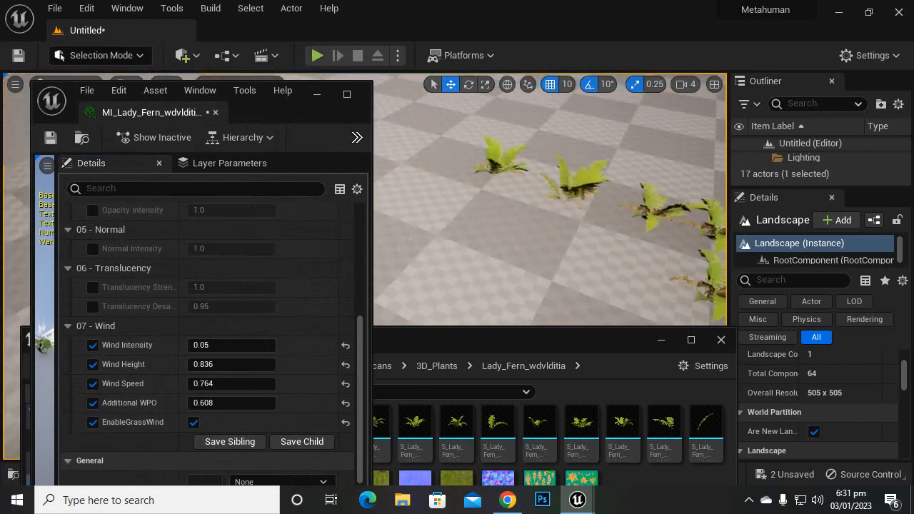
scroll(654, 129, "up", 5)
scroll(654, 136, "down", 3)
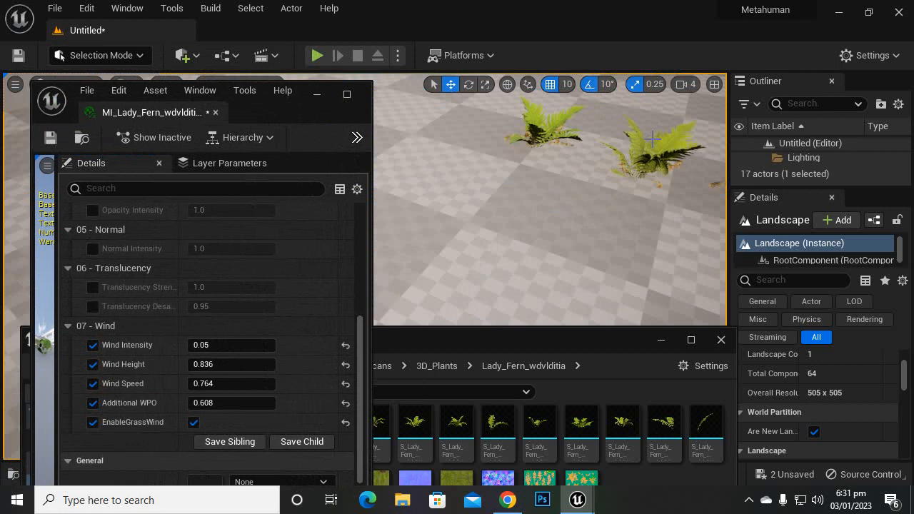
Step: Reset Wind Intensity to its default and disable all the Wind overrides, including EnableGrassWind
scroll(293, 311, "down", 2)
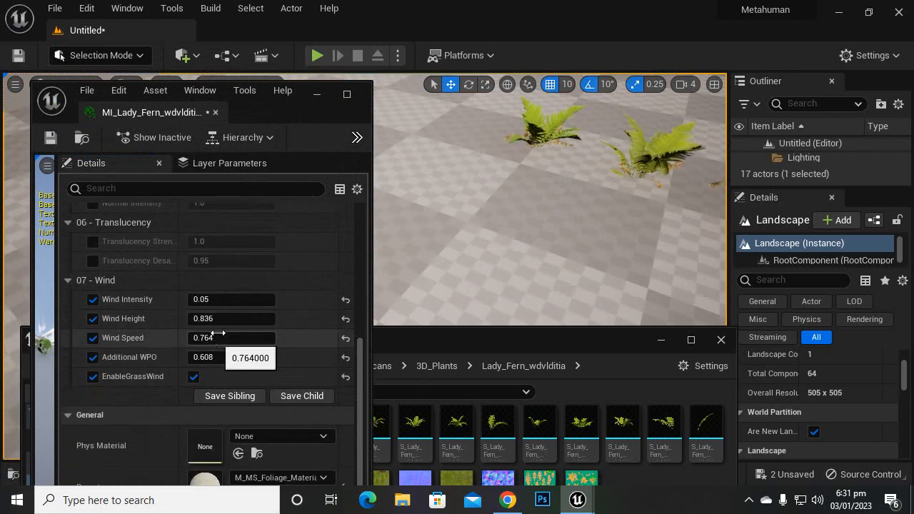
left_click(345, 300)
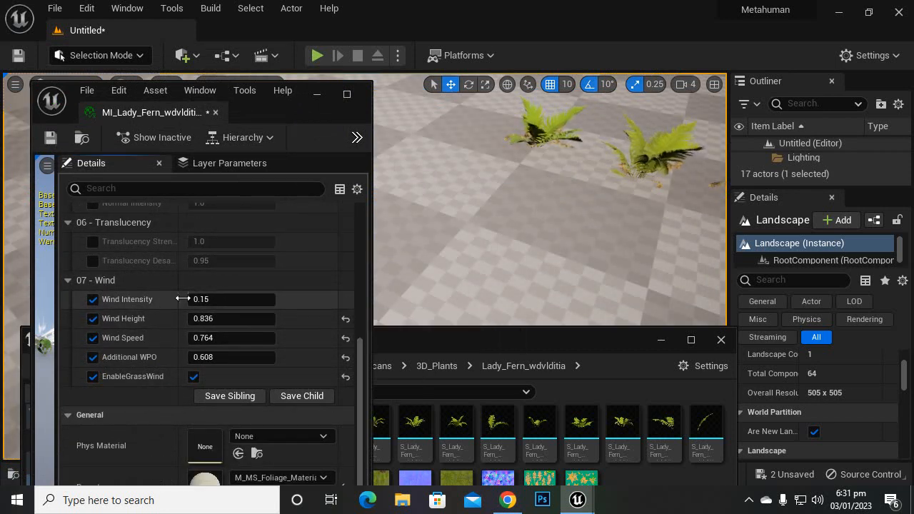
left_click(93, 319)
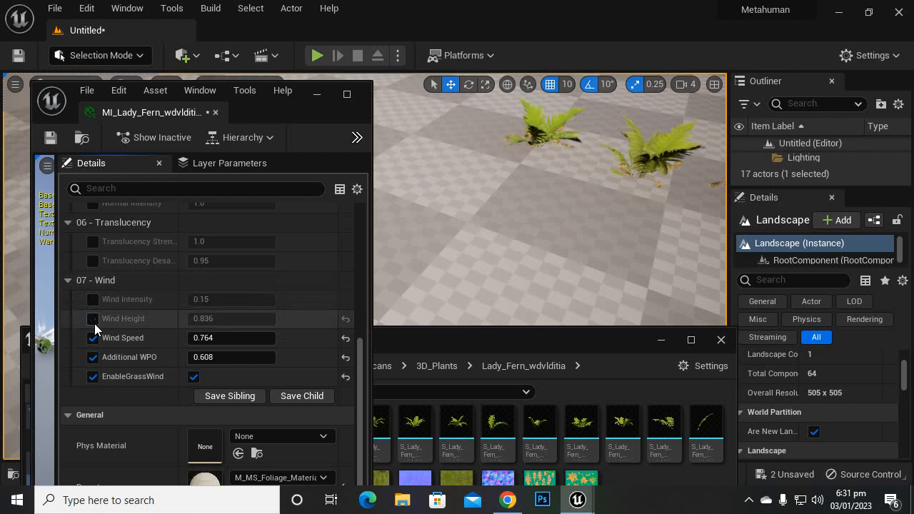
left_click(93, 338)
left_click(94, 356)
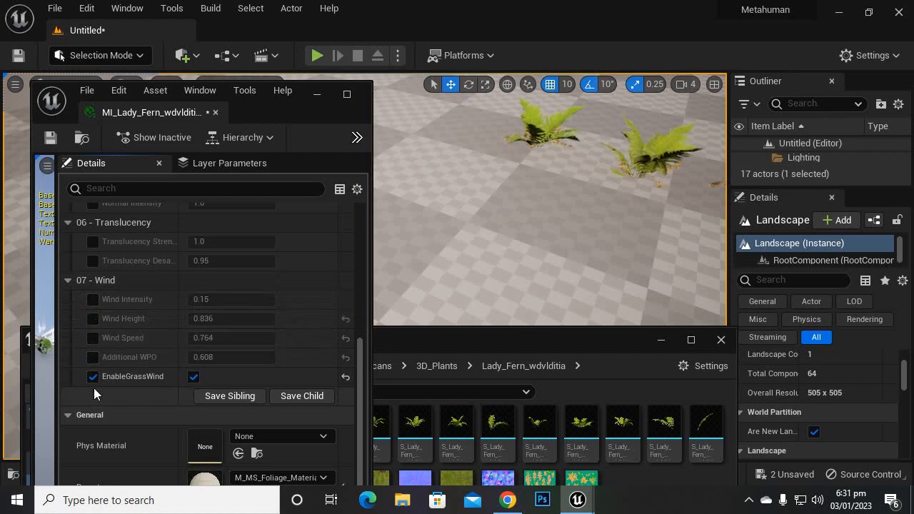
left_click(93, 377)
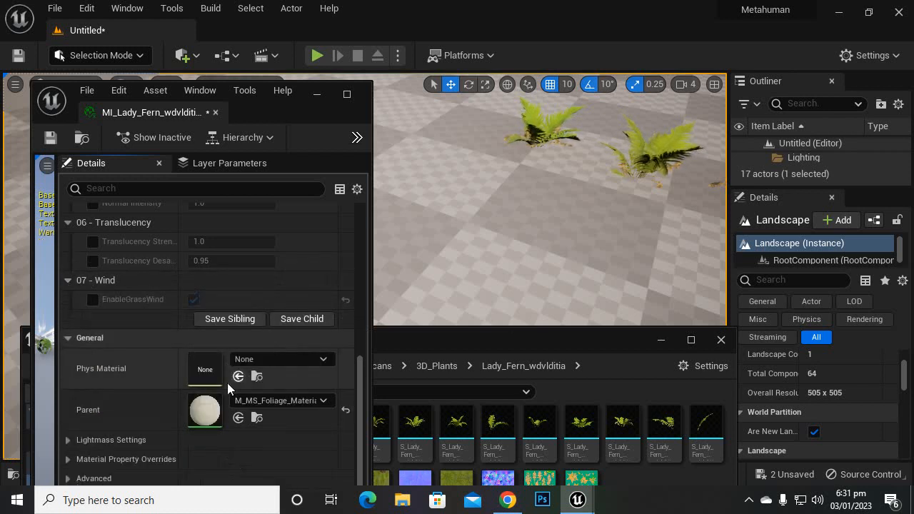
Step: Reset Roughness Intensity to its default, disable its override and close the fern material instance
scroll(305, 331, "up", 2)
scroll(304, 331, "up", 3)
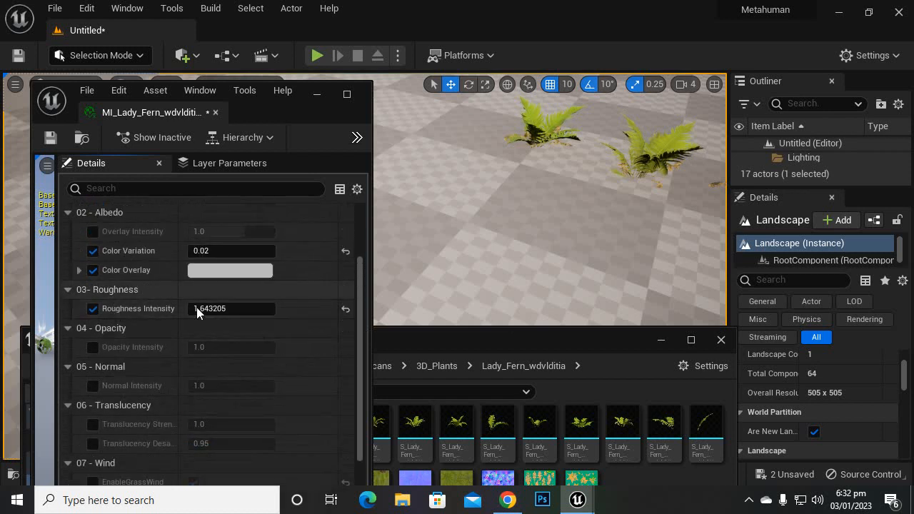
left_click(346, 308)
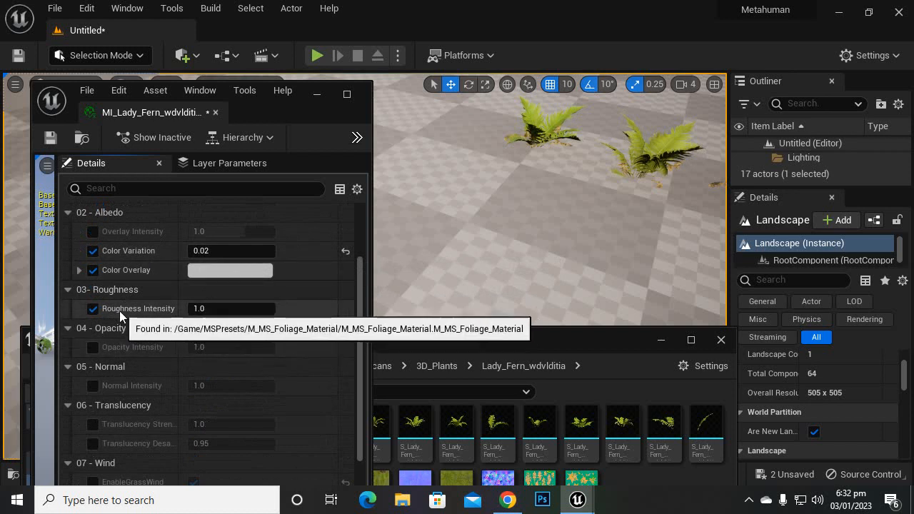
left_click(93, 308)
scroll(307, 266, "up", 4)
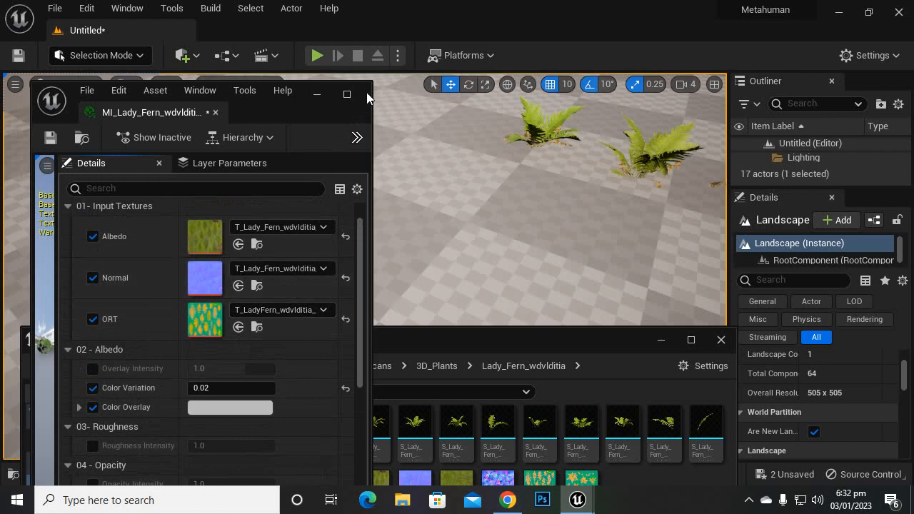
right_click_drag(442, 171, 529, 171)
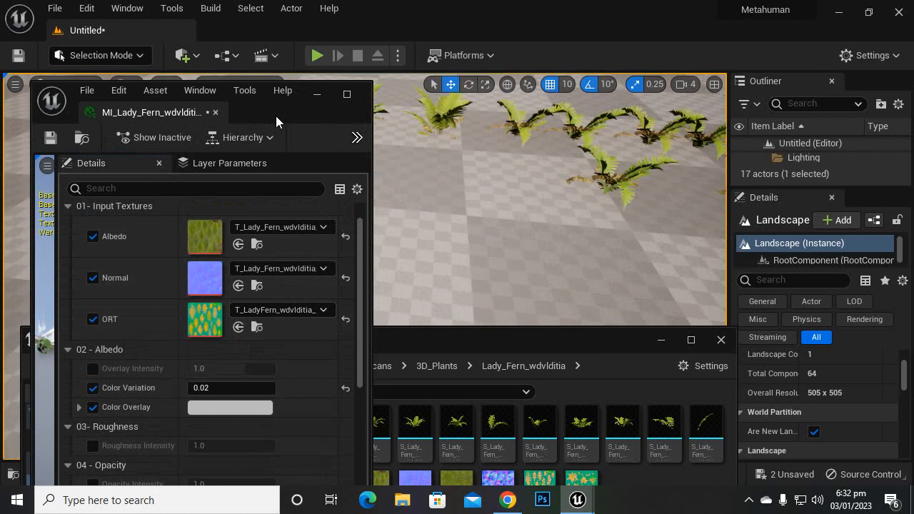
left_click(216, 113)
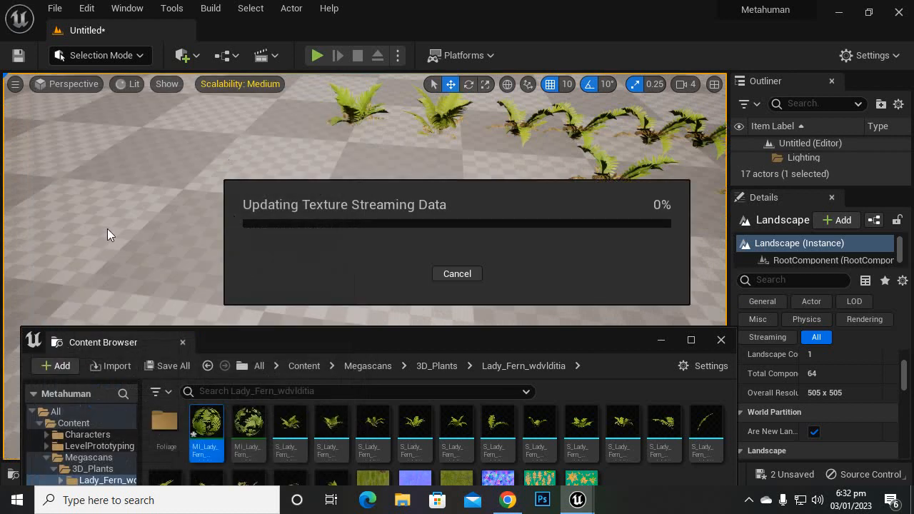
Step: Switch the editor to Foliage mode with the white box and the open floor beside it in view
scroll(366, 214, "down", 5)
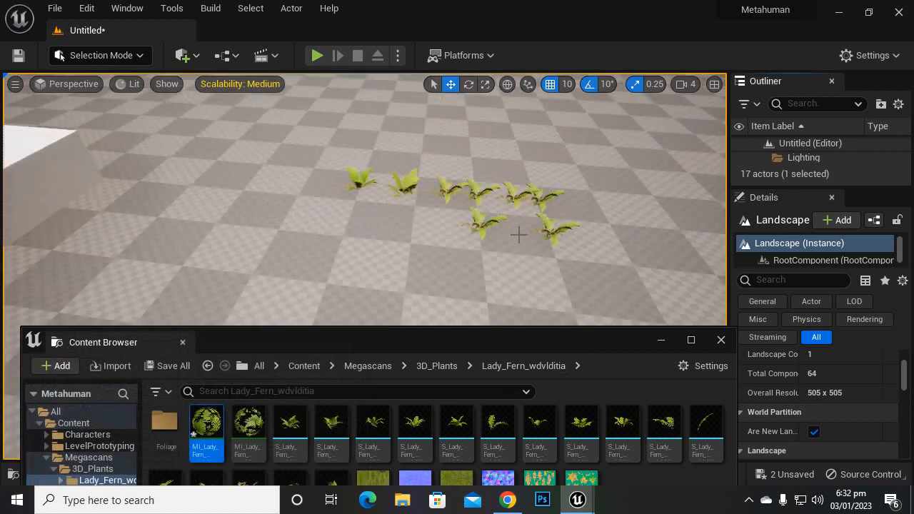
right_click_drag(519, 234, 215, 88)
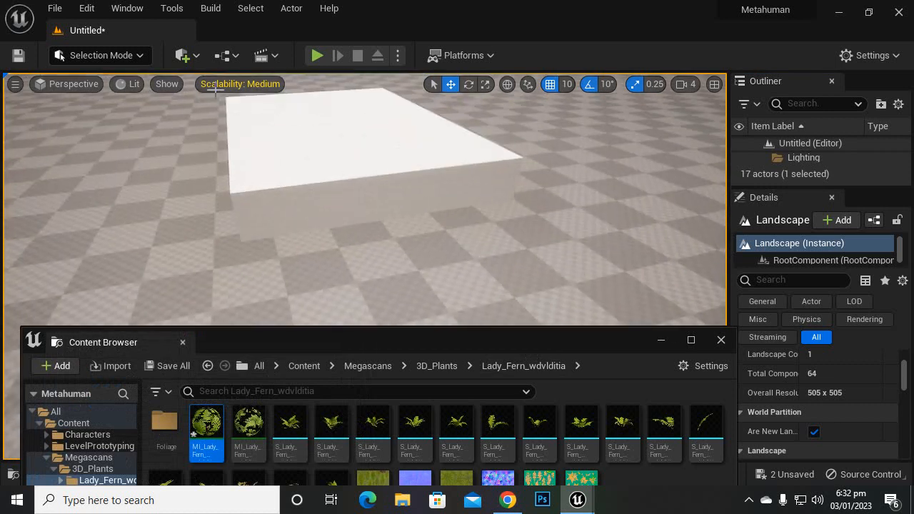
left_click(140, 56)
left_click(125, 111)
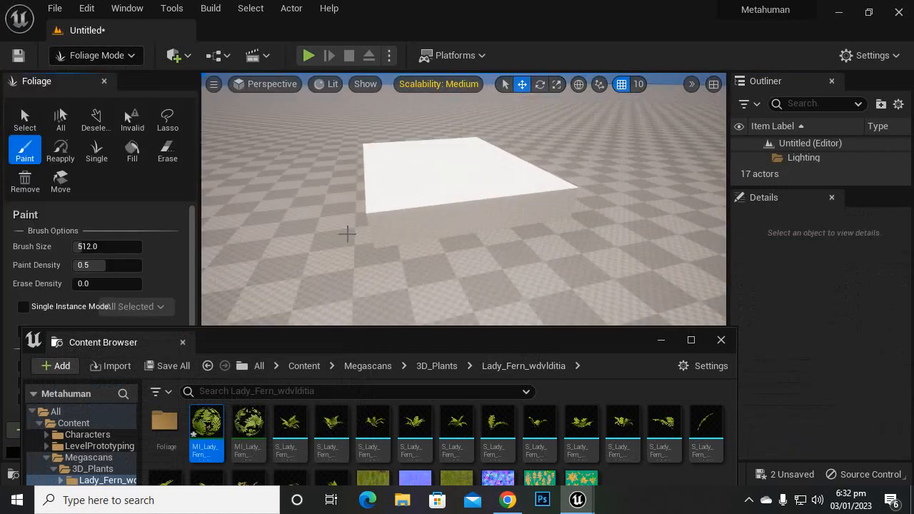
Step: Close the Content Browser window and widen the Foliage panel so its palette shows four meshes per row
scroll(146, 252, "down", 5)
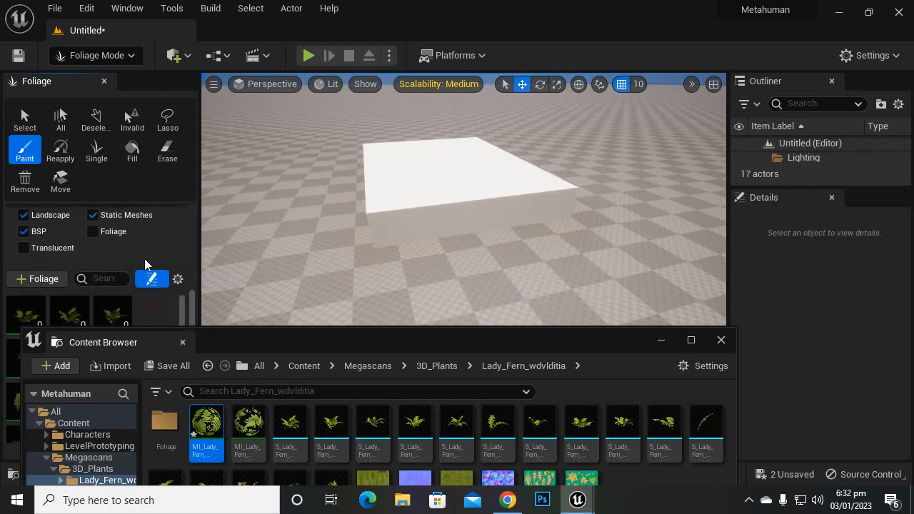
left_click(720, 340)
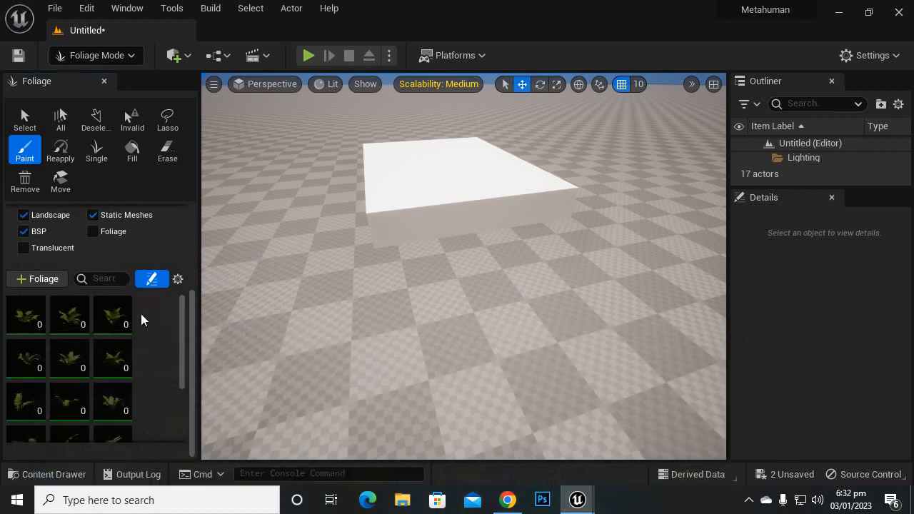
scroll(93, 336, "down", 4)
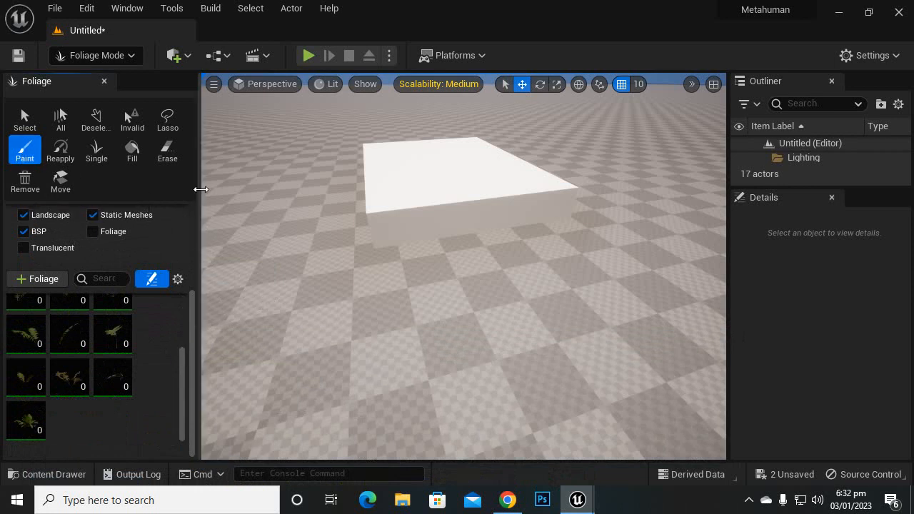
left_click_drag(199, 191, 241, 203)
Step: Activate only the FT_Lady_Fern_wdvlditia_Var14_lod1 foliage type and paint one dab of it over the floor and white box
left_click(84, 342)
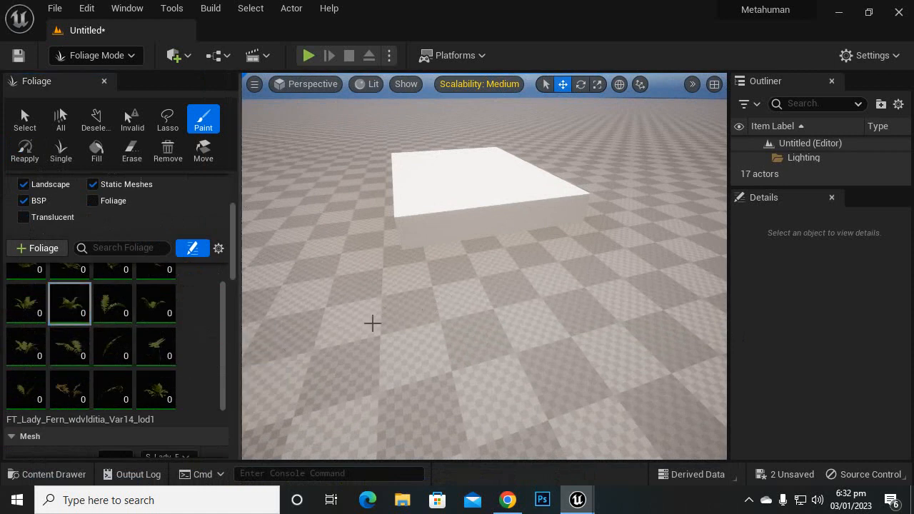
scroll(487, 326, "up", 8)
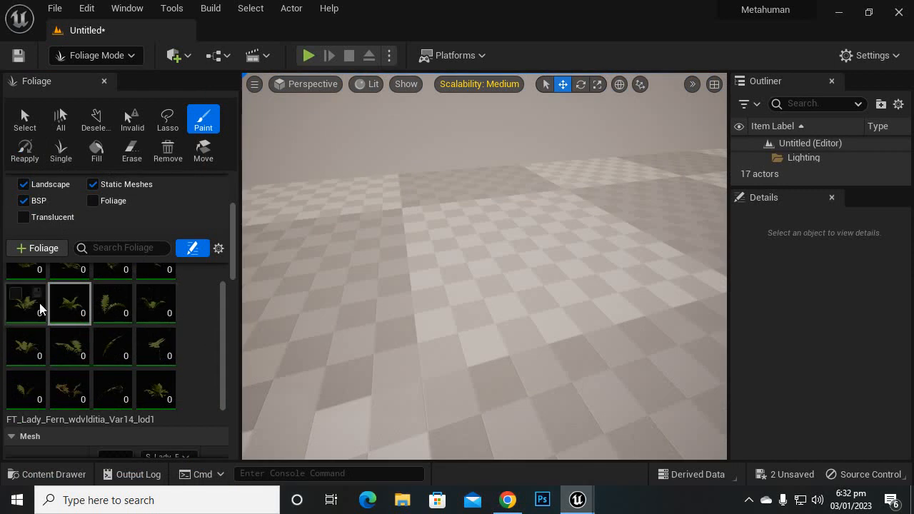
scroll(47, 314, "up", 1)
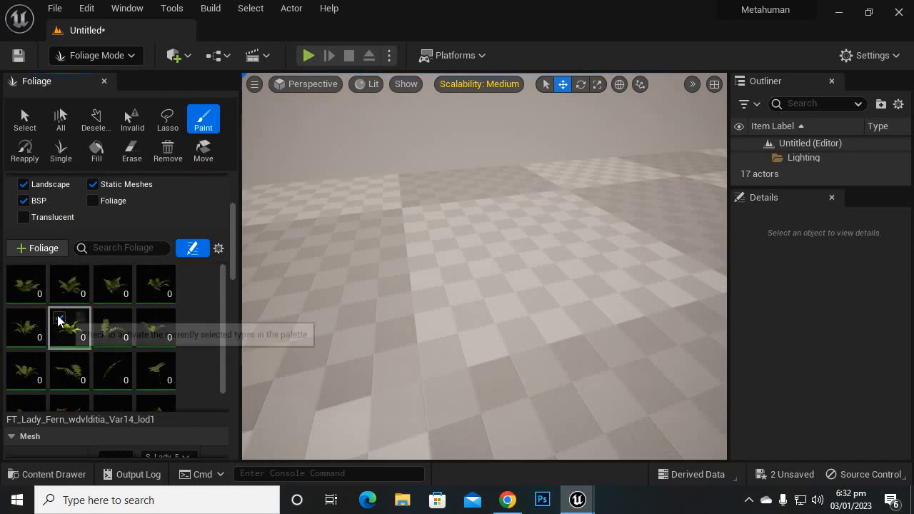
left_click(59, 319)
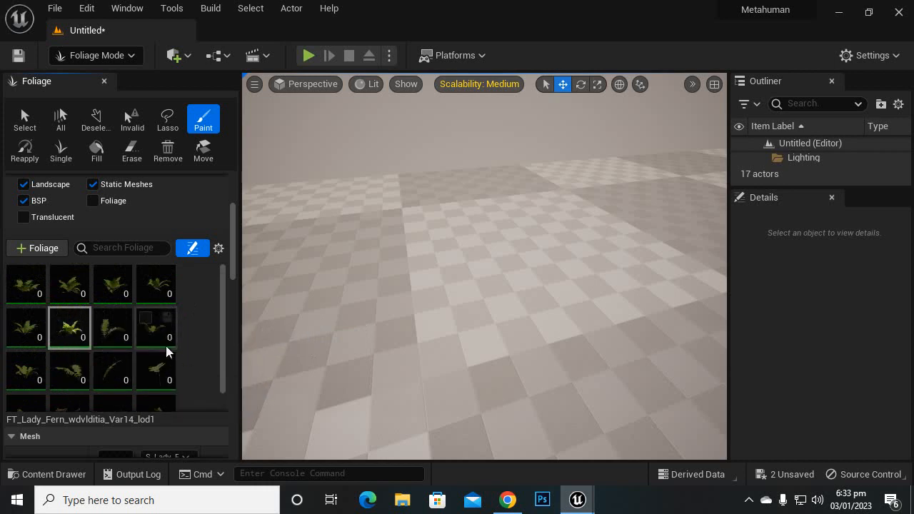
left_click(59, 318)
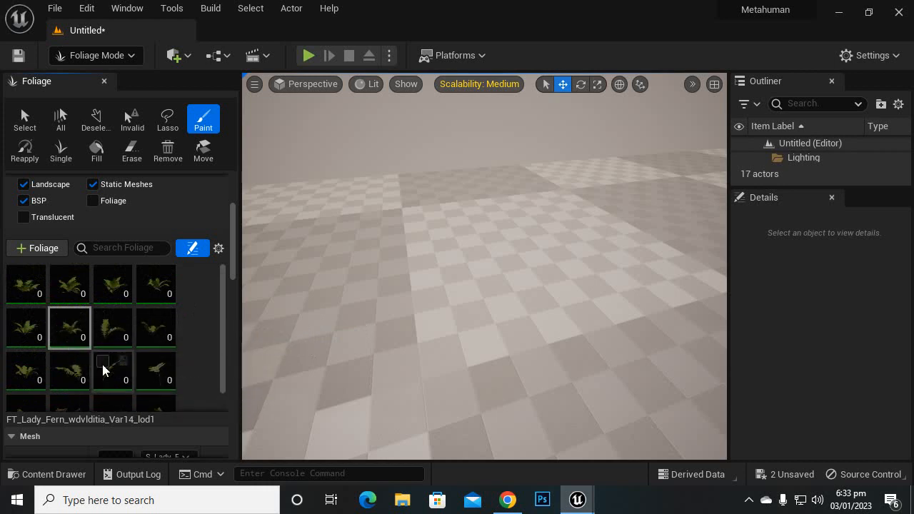
left_click(60, 320)
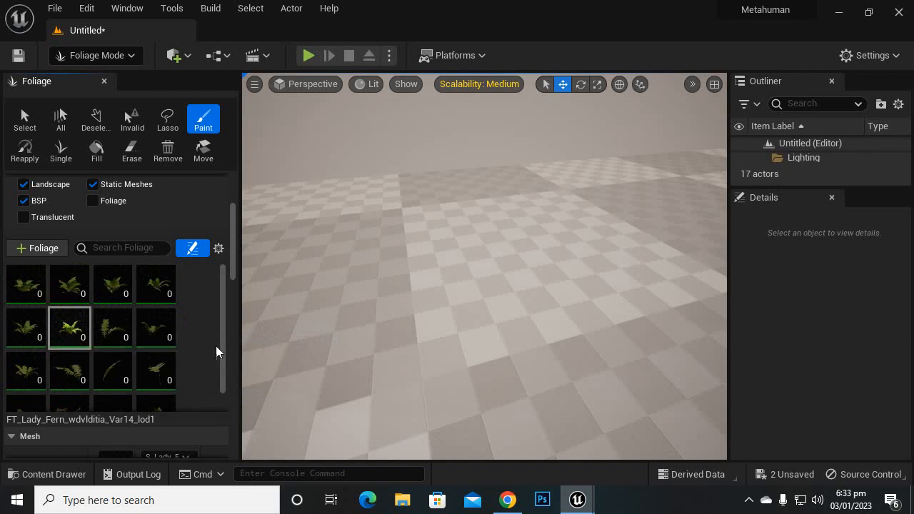
scroll(194, 355, "down", 1)
left_click(317, 315)
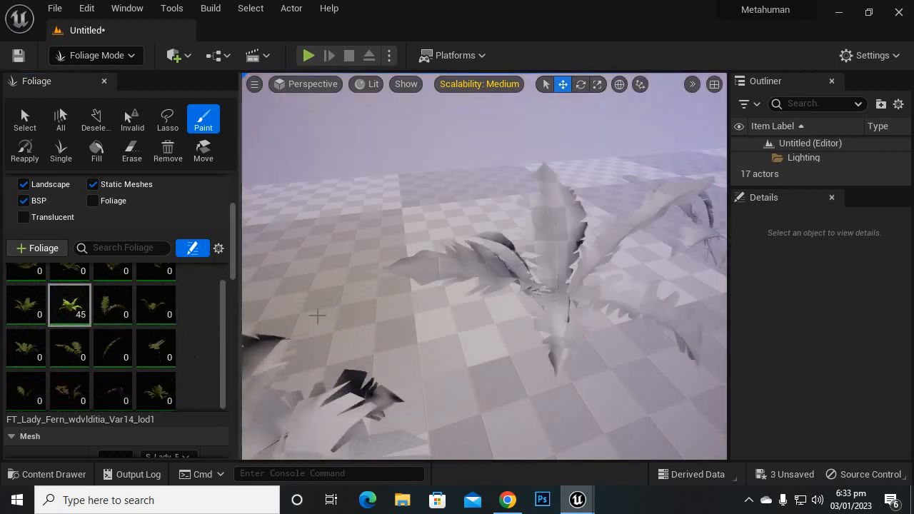
Step: Examine the distribution and shading of the painted ferns on the floor and white box from afar and up close
scroll(349, 303, "down", 5)
scroll(426, 324, "down", 4)
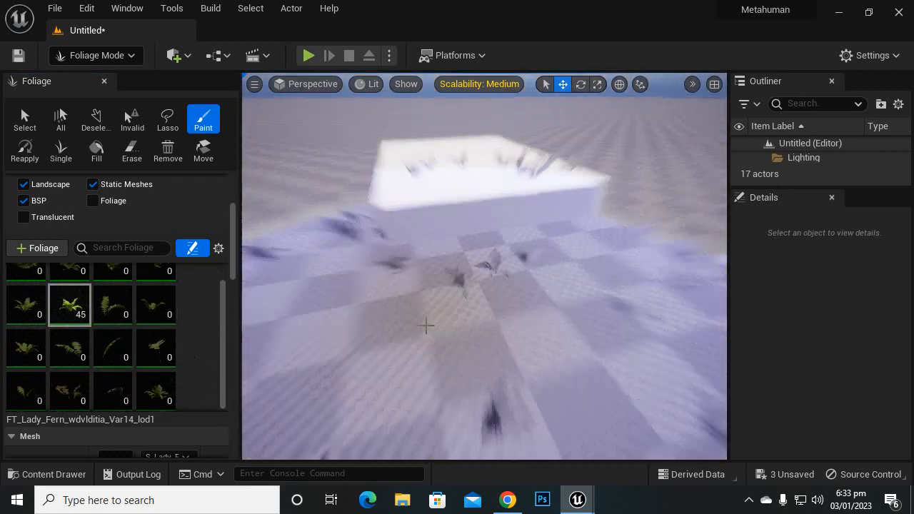
scroll(426, 326, "down", 2)
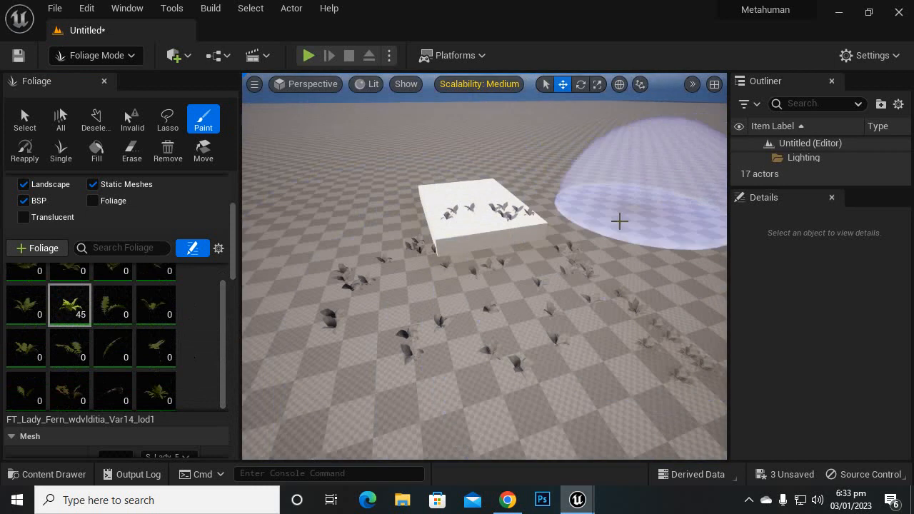
scroll(620, 224, "up", 3)
scroll(622, 225, "up", 3)
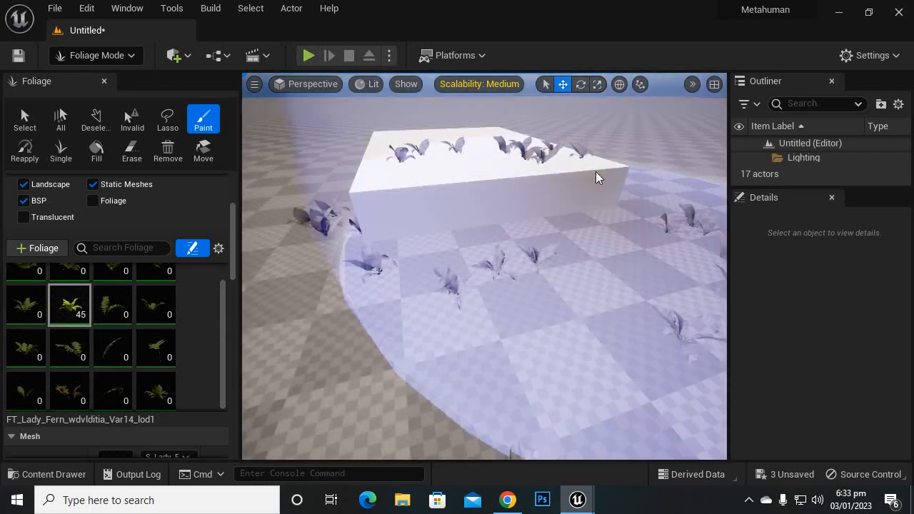
scroll(597, 177, "up", 4)
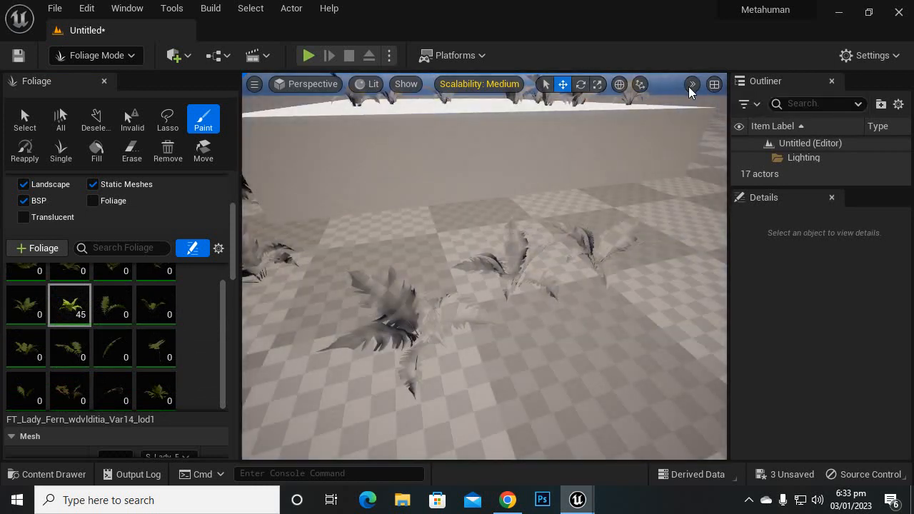
scroll(603, 177, "down", 5)
scroll(603, 187, "down", 2)
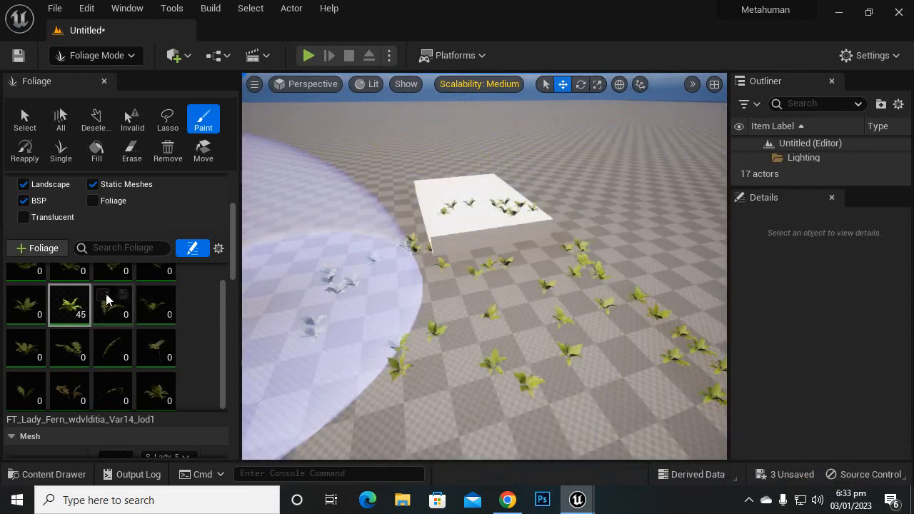
Step: Activate the remaining inactive Lady Fern foliage types in the palette alongside the Var14 type
left_click(102, 295)
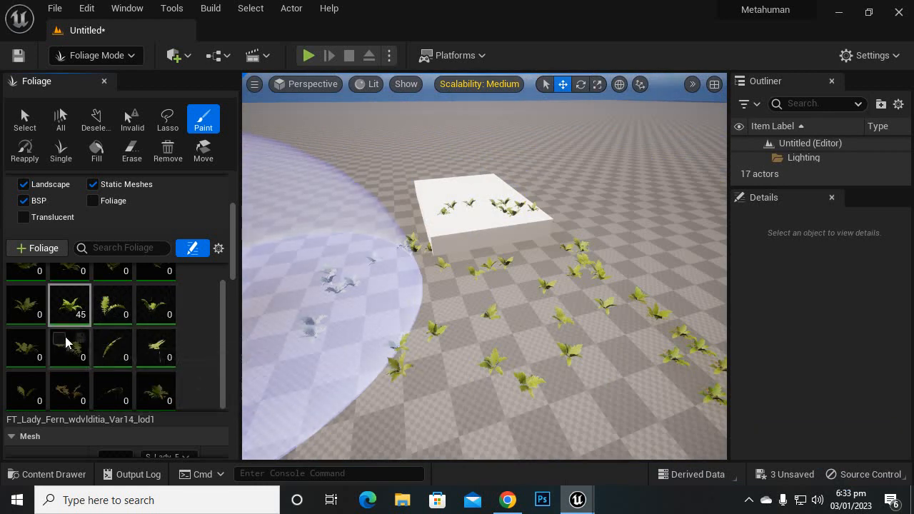
left_click(20, 339)
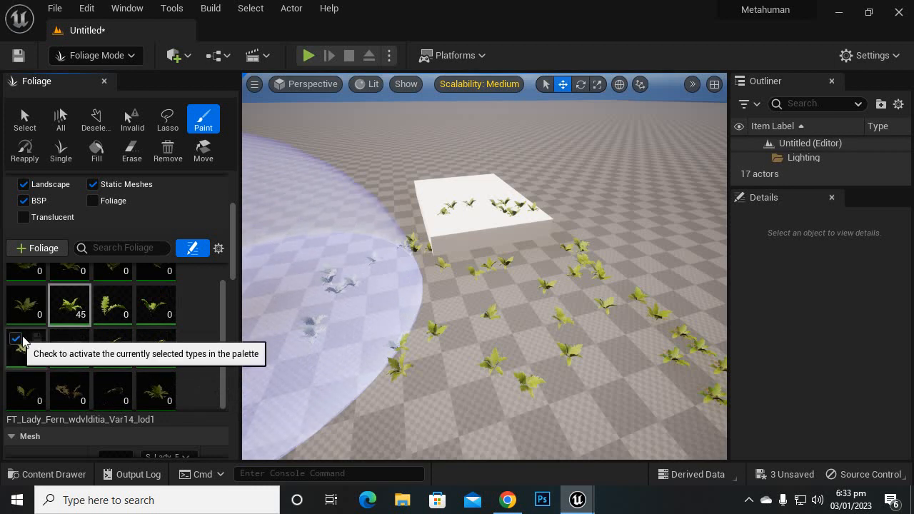
scroll(157, 359, "down", 1)
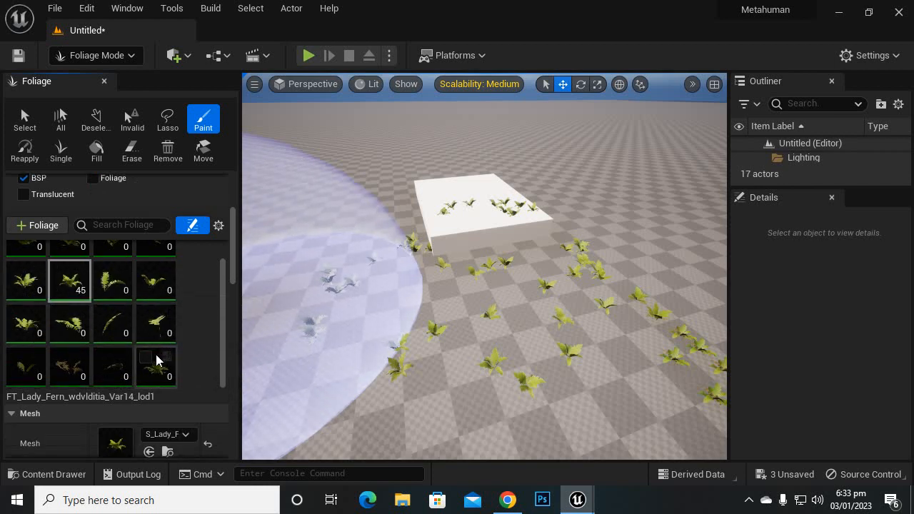
left_click(107, 364)
left_click(60, 357)
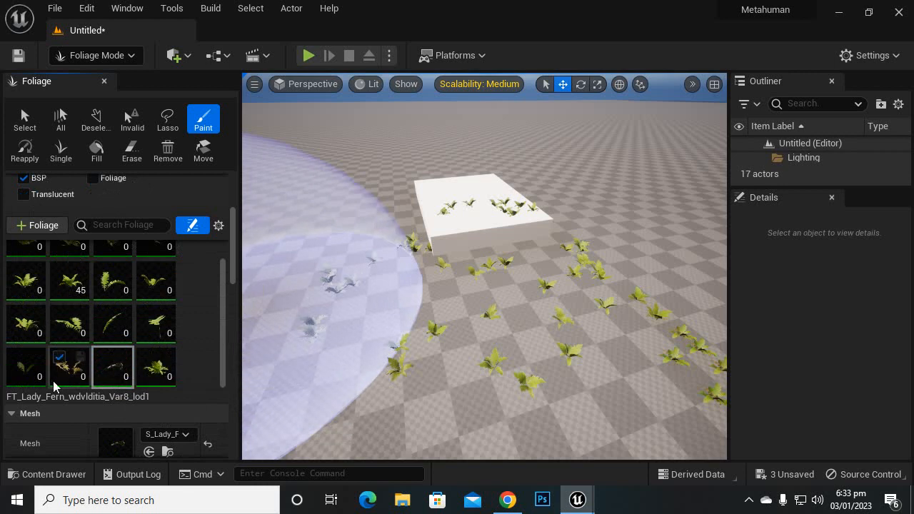
scroll(72, 371, "up", 1)
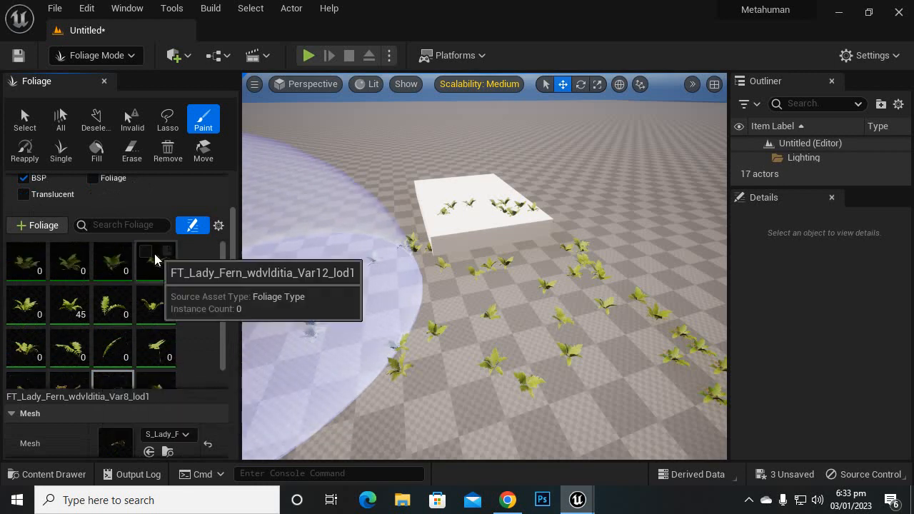
left_click(103, 251)
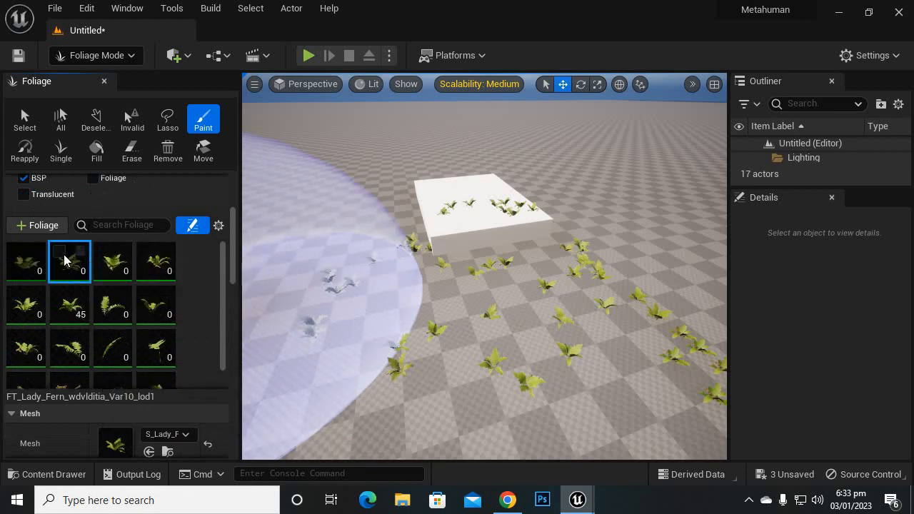
left_click(21, 252)
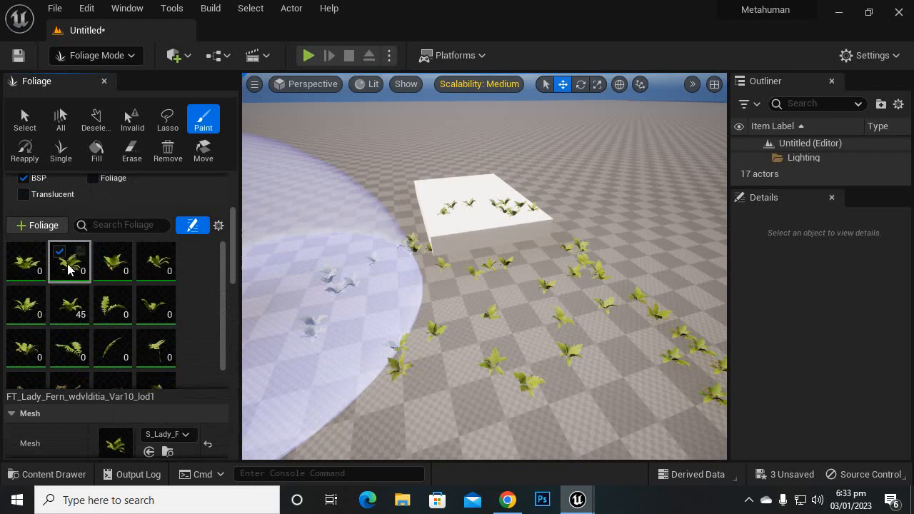
left_click(103, 294)
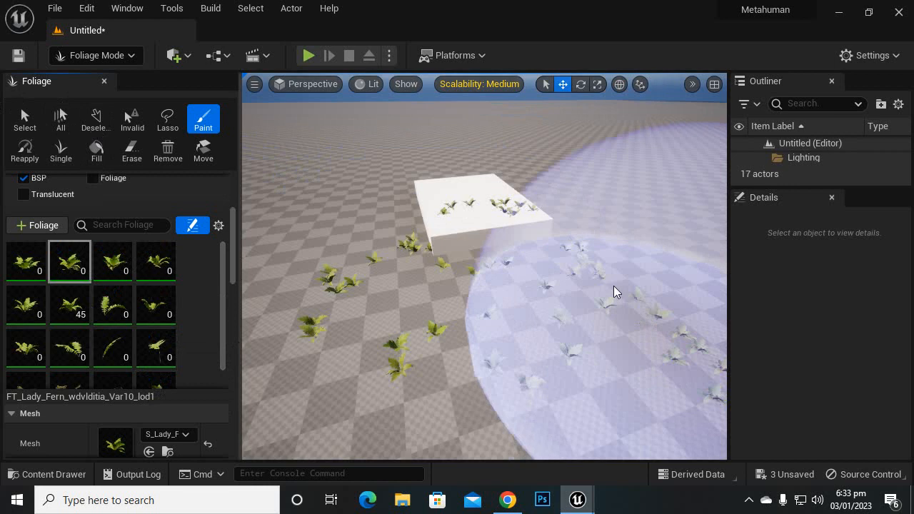
Step: Select the FT_Lady_Fern_wdvlditia_Var1_lod1 foliage type and set its painting Density / 1Kuu to about 6740
scroll(535, 180, "up", 2)
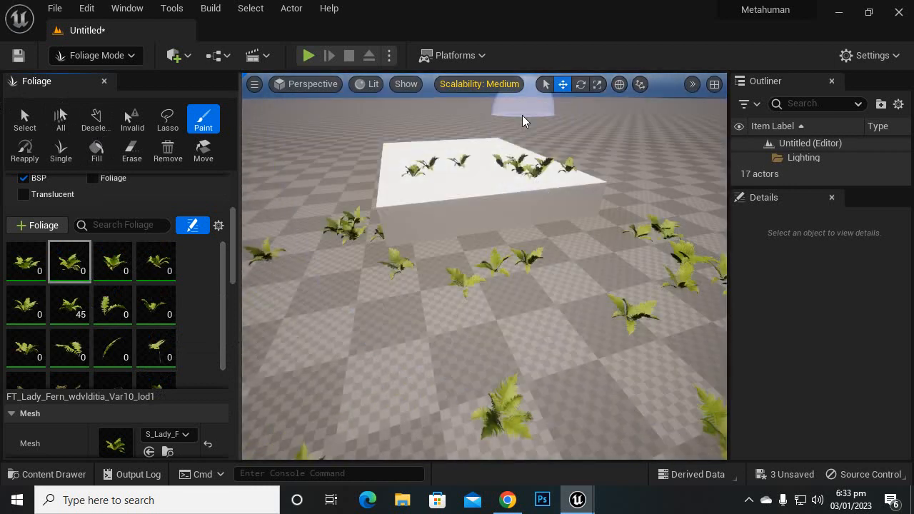
left_click(37, 263)
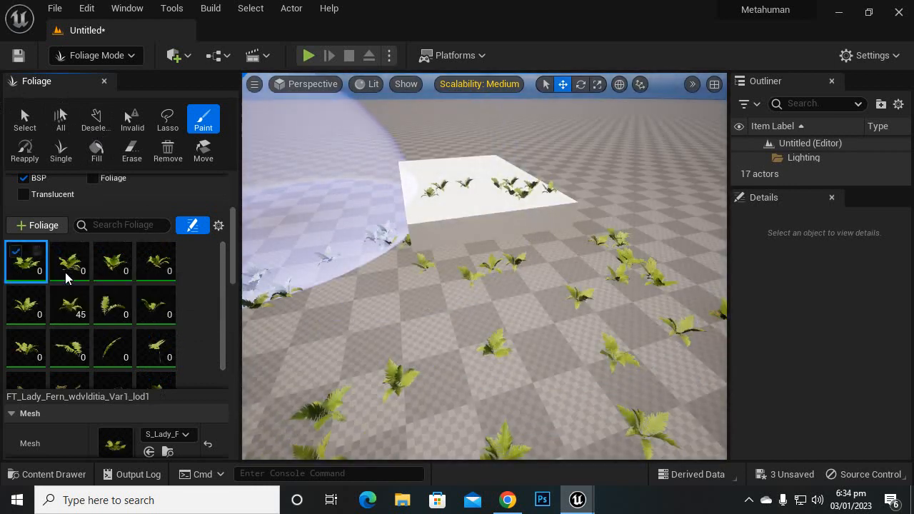
scroll(180, 354, "down", 5)
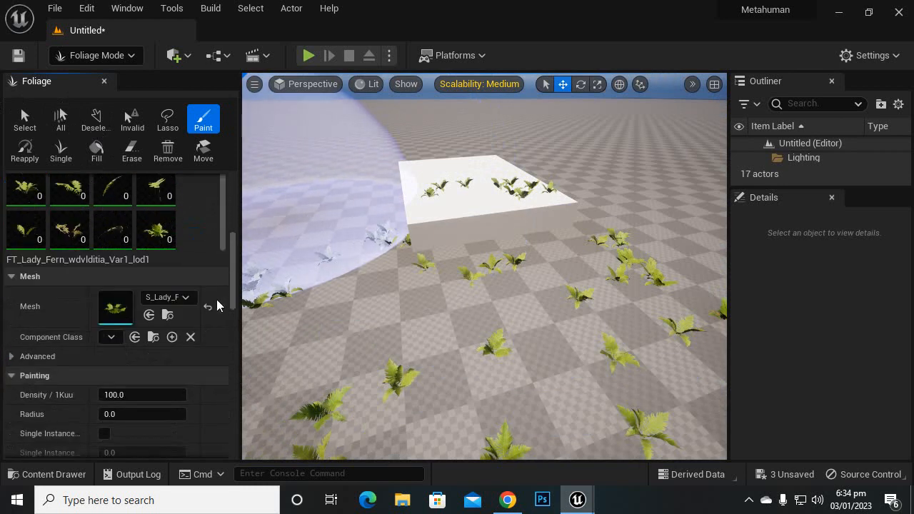
scroll(212, 311, "down", 2)
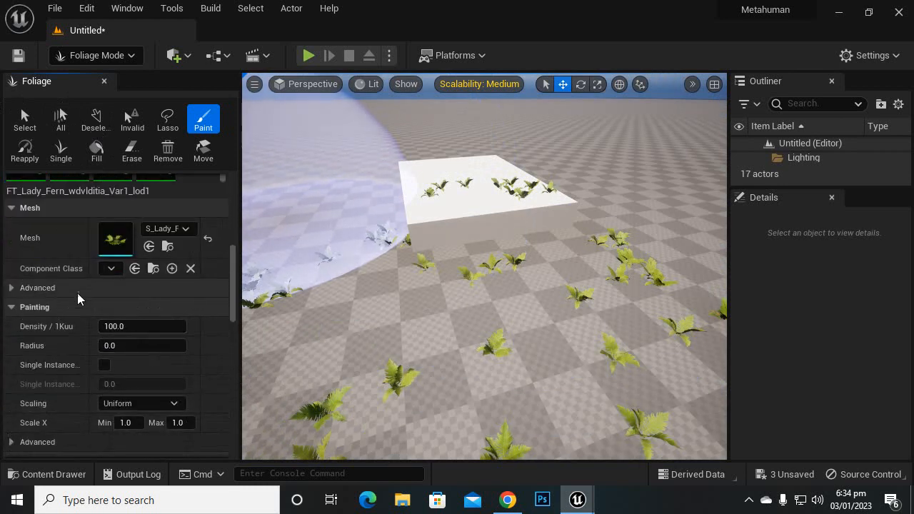
scroll(78, 298, "down", 2)
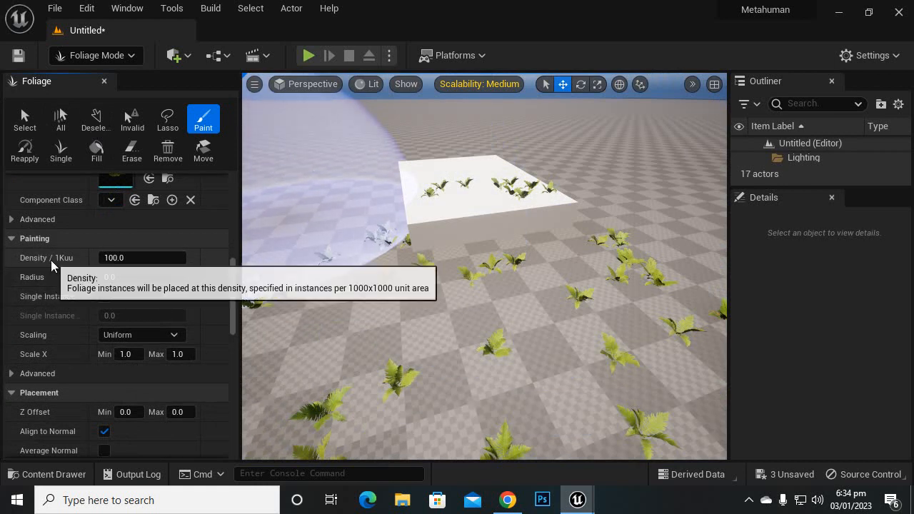
scroll(139, 266, "up", 1)
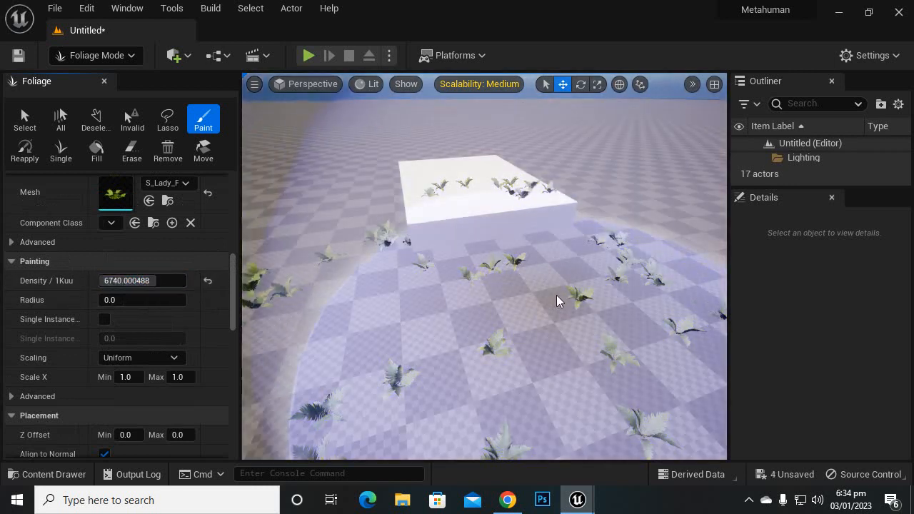
Step: Paint a dense carpet of ferns over the floor and the near part of the white box
left_click_drag(556, 298, 463, 302)
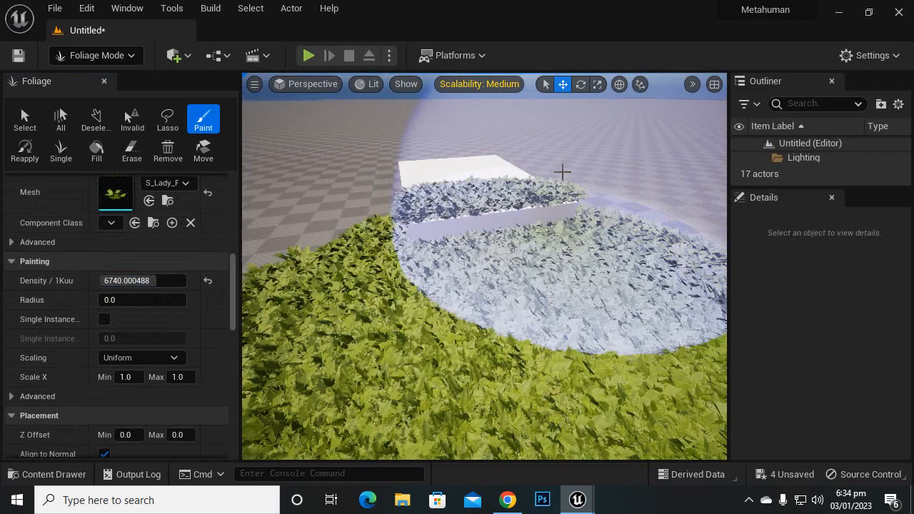
scroll(565, 166, "up", 3)
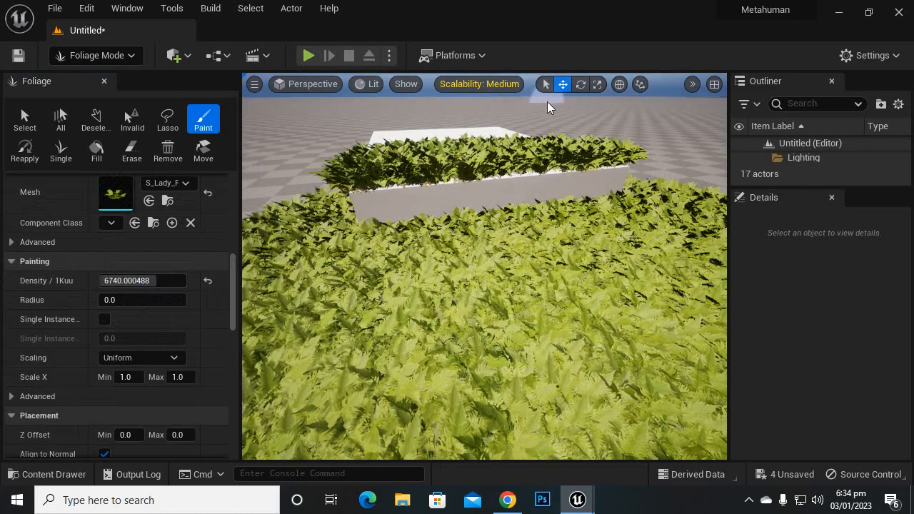
scroll(600, 249, "down", 3)
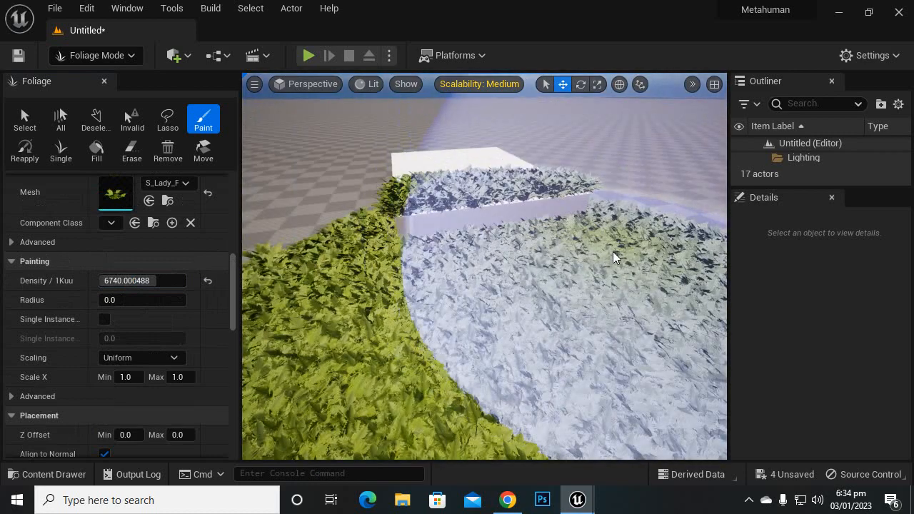
Step: Try a painting Radius of 32800 for the Var1 foliage type
scroll(612, 251, "down", 1)
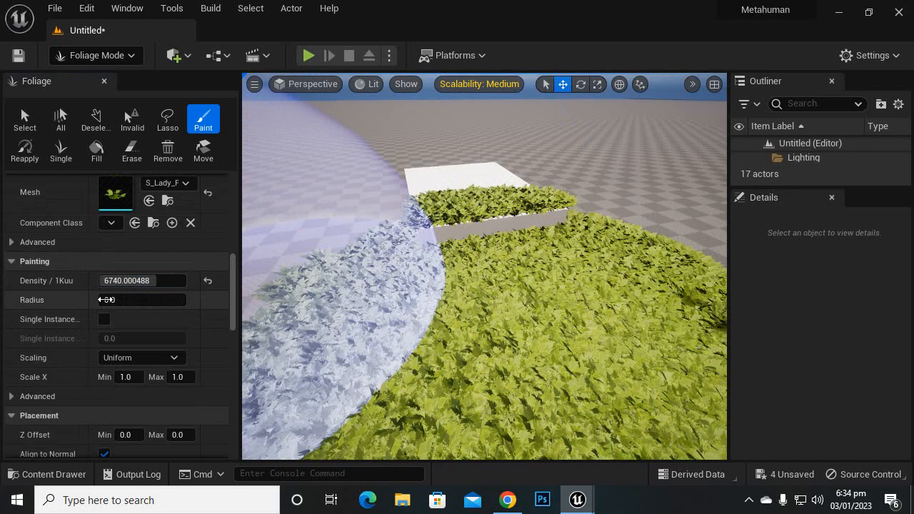
left_click(123, 300)
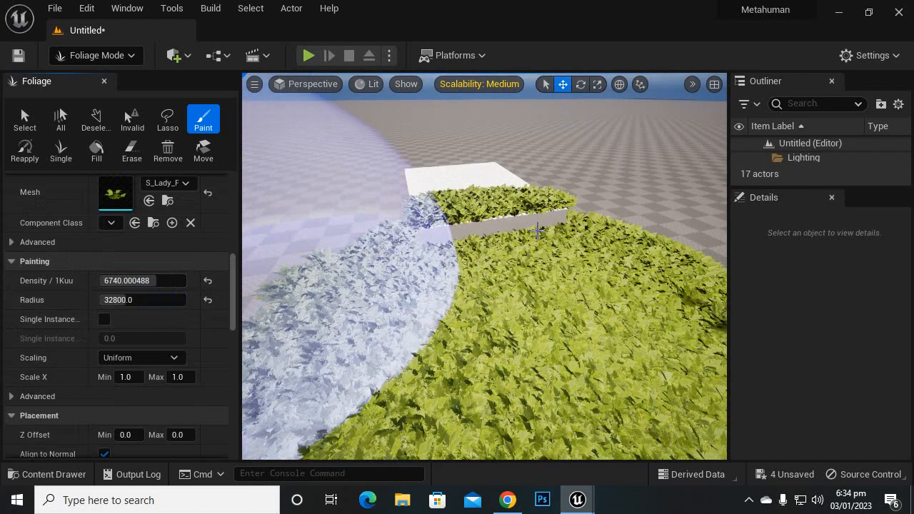
scroll(524, 230, "down", 1)
Step: Set the painting Radius to 0 and paint another dense fern patch on the floor beside the white box
left_click(136, 300)
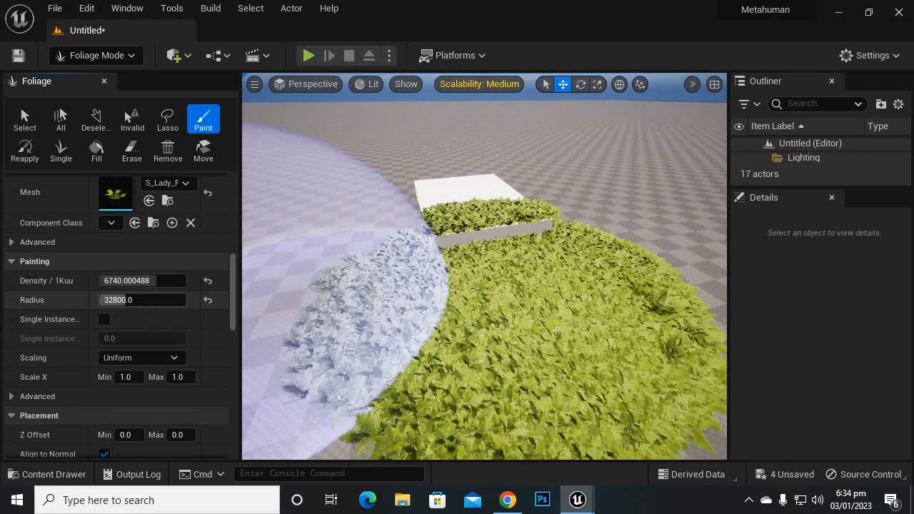
type("0")
key("Return")
left_click_drag(142, 300, 146, 300)
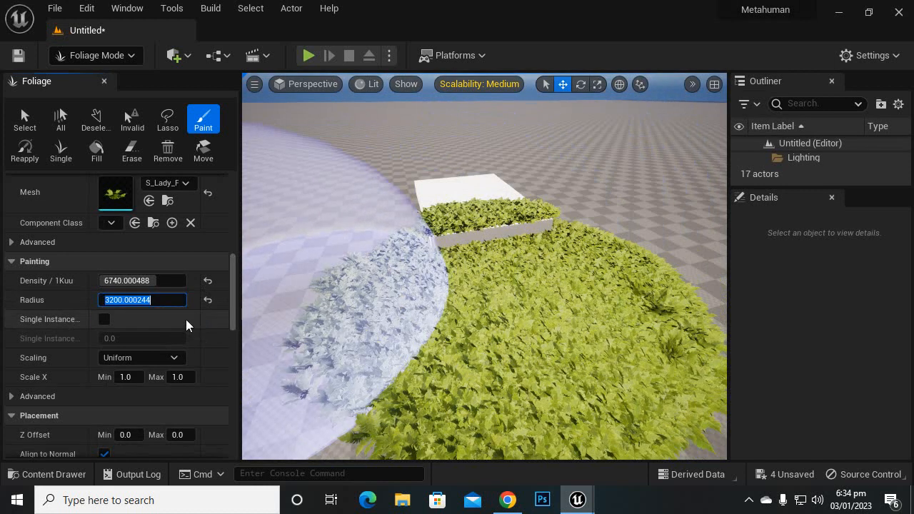
type("0")
key("Return")
left_click(334, 209)
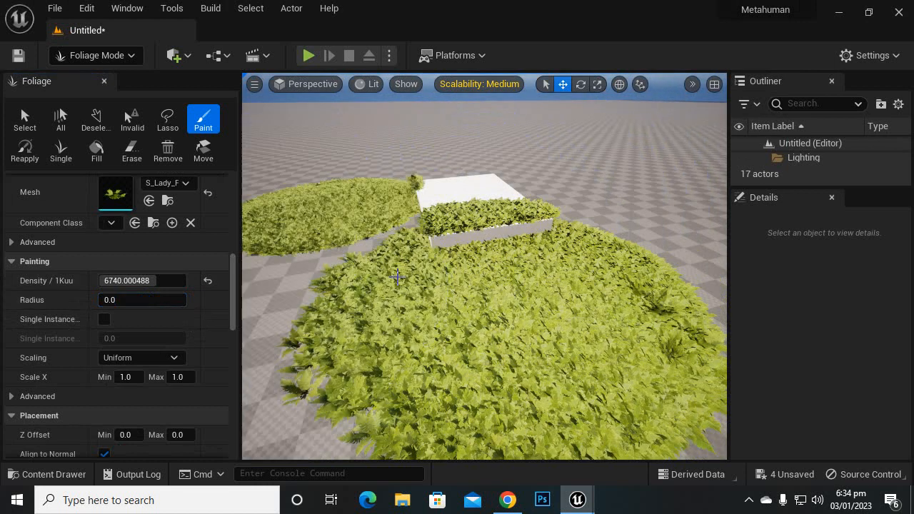
Step: Check the available Scaling modes, keep Uniform, and set the Var1 foliage type's Density / 1Kuu to 100
scroll(121, 331, "down", 1)
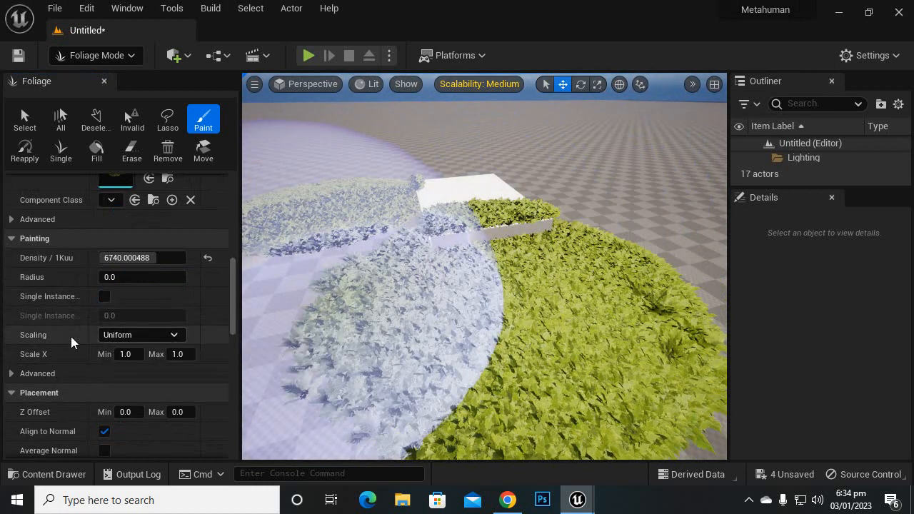
left_click(175, 335)
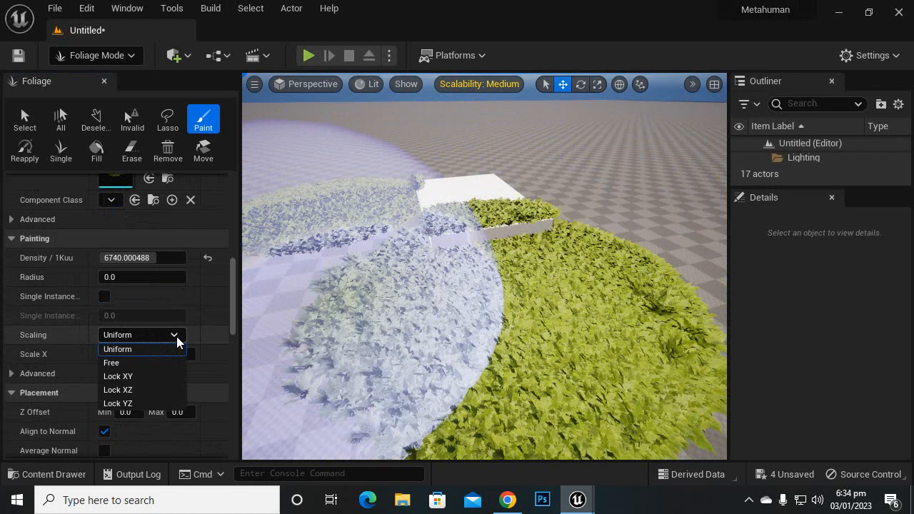
left_click(176, 336)
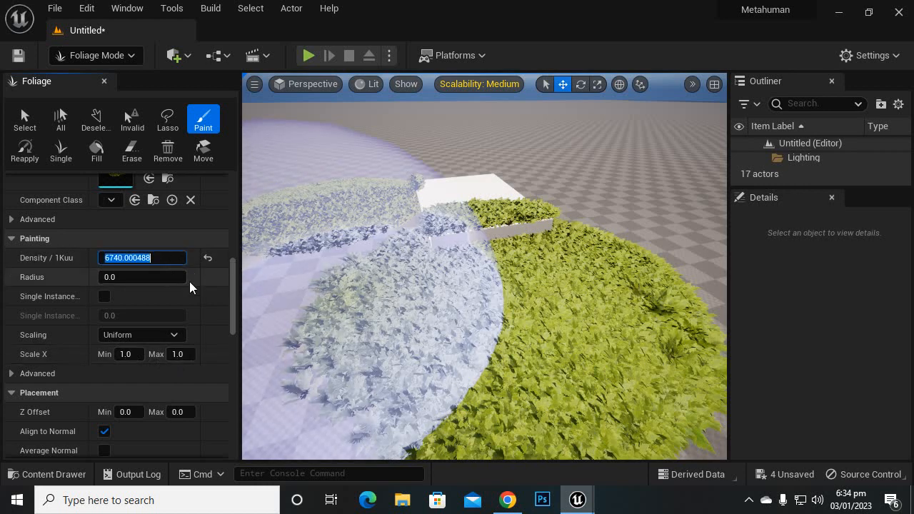
type("100")
key("Return")
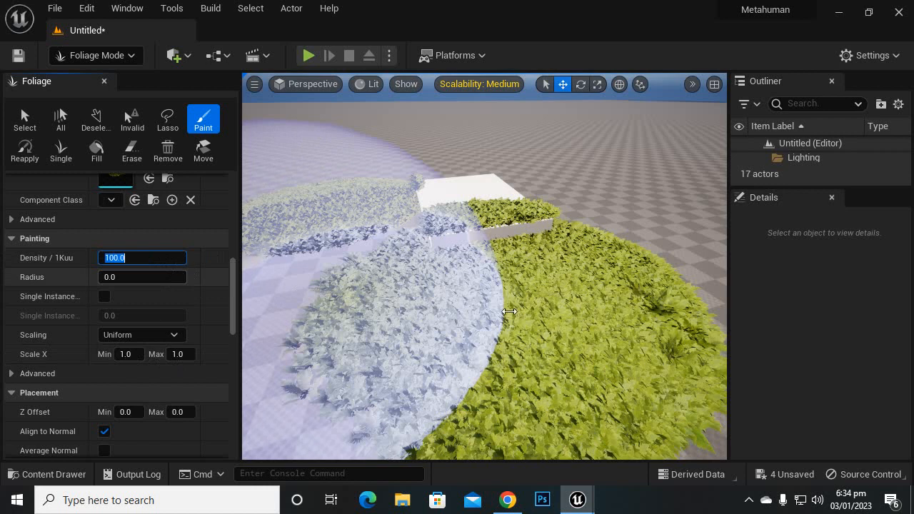
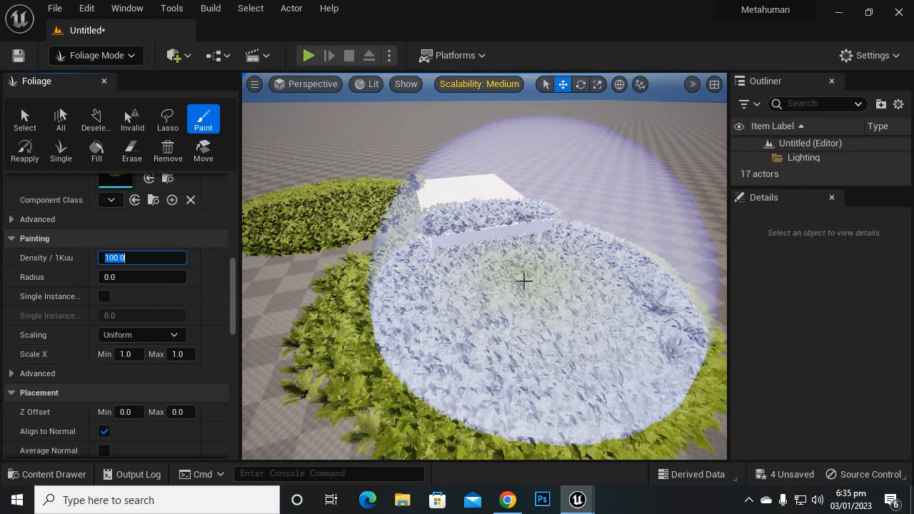
Step: Erase the dense fern patches from the floor and the white box, and review the Var1 foliage type's placement and instance settings
mouse_move(523, 280)
left_mouse_down("shift")
mouse_move(579, 347)
mouse_move(363, 306)
mouse_move(220, 163)
mouse_move(463, 194)
mouse_move(646, 321)
mouse_move(592, 349)
mouse_move(496, 283)
left_mouse_up("shift")
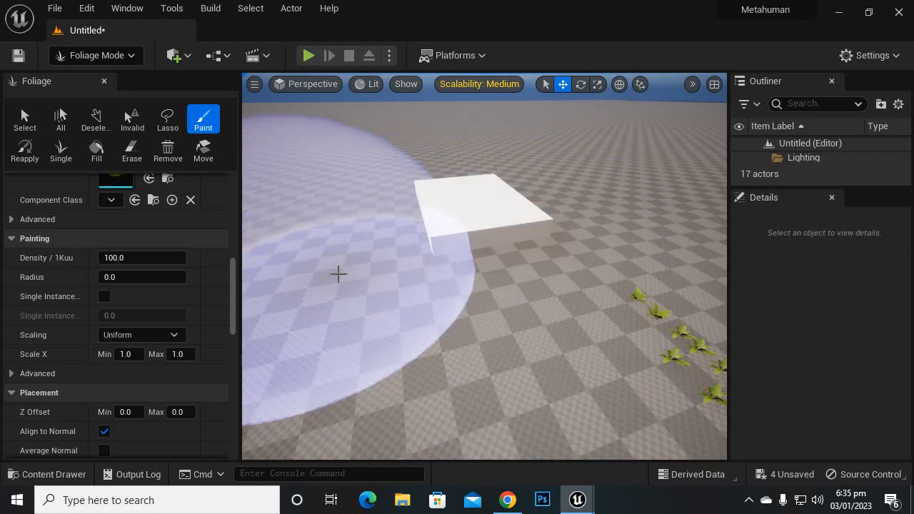
scroll(182, 313, "down", 5)
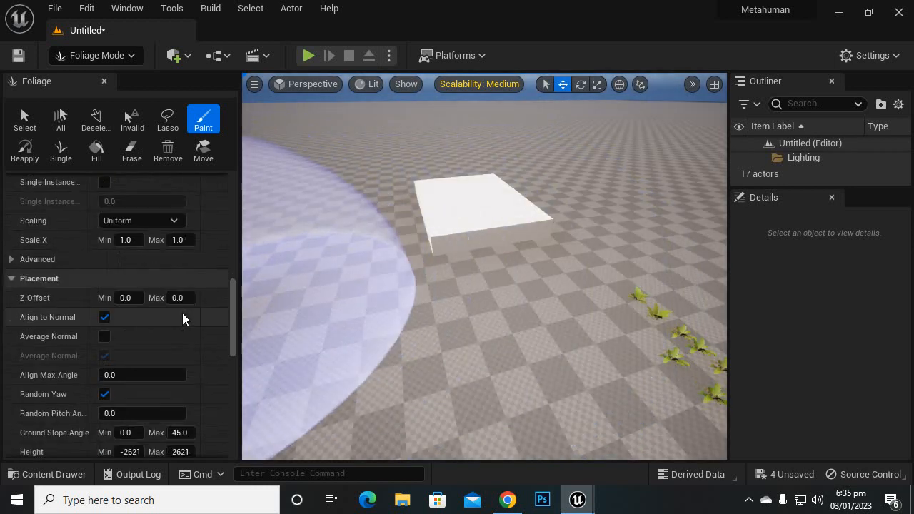
scroll(182, 314, "down", 10)
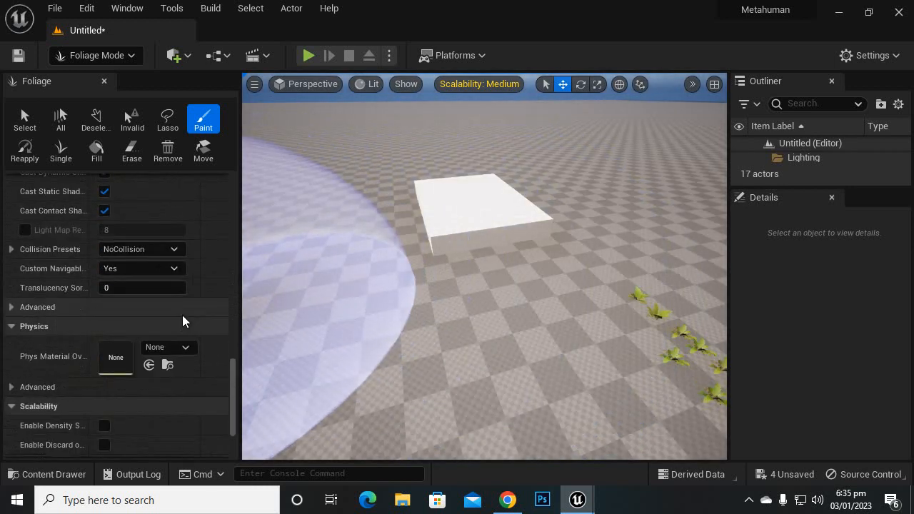
scroll(182, 316, "up", 8)
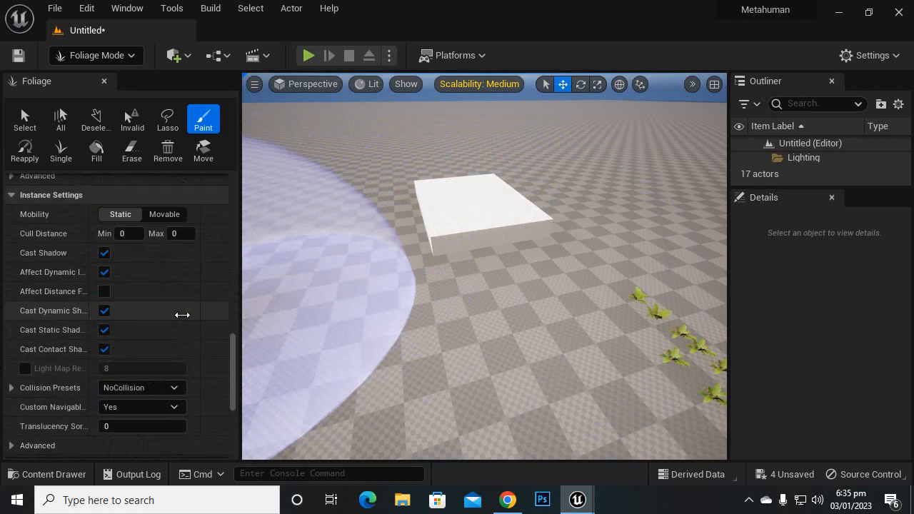
scroll(79, 192, "up", 6)
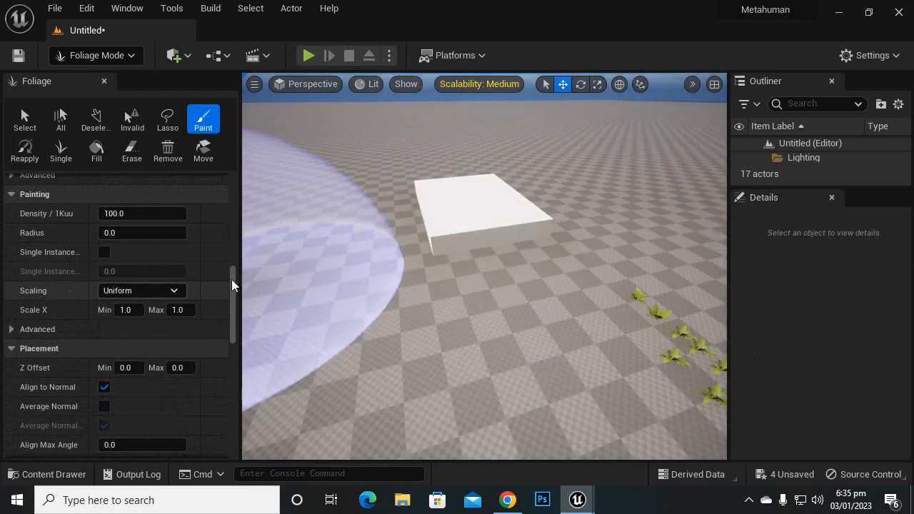
scroll(524, 247, "up", 2)
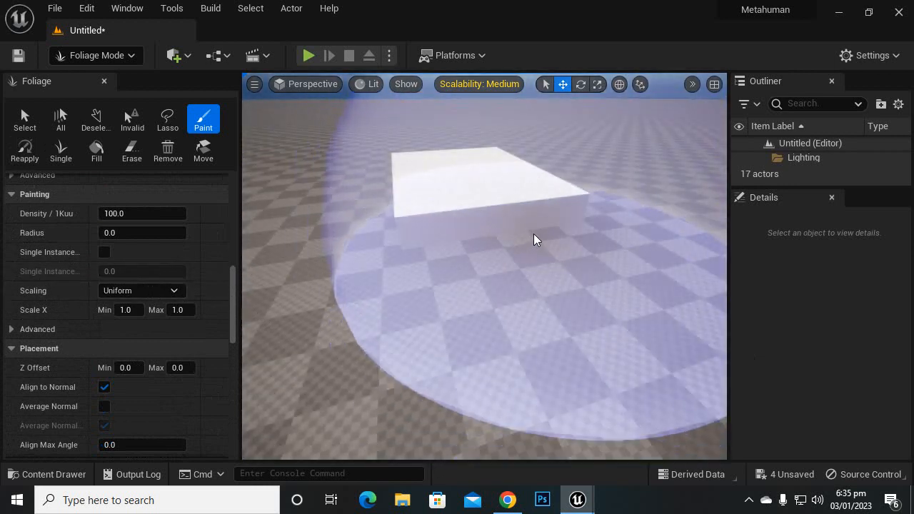
Step: Add Var10 and the adjacent fern variant to the Var1 selection and paint a fern patch in front of the white box
left_click_drag(236, 282, 254, 142)
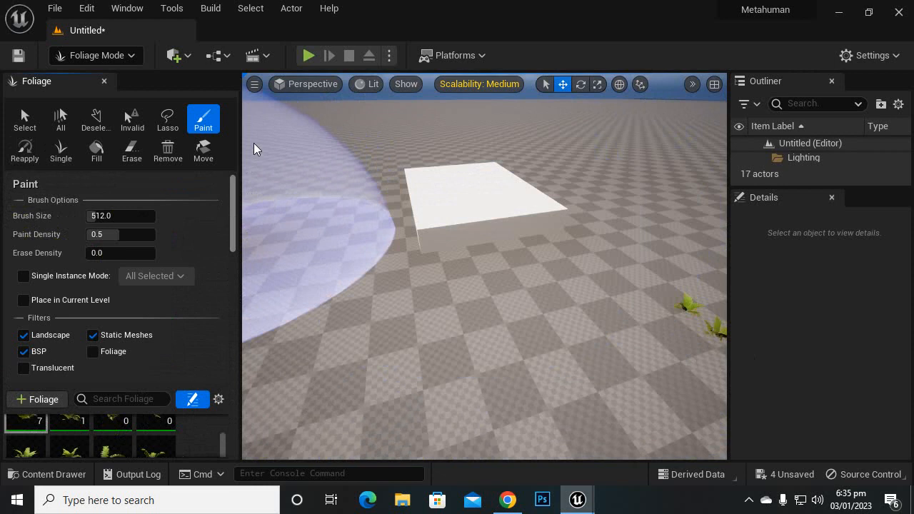
left_click_drag(232, 239, 228, 277)
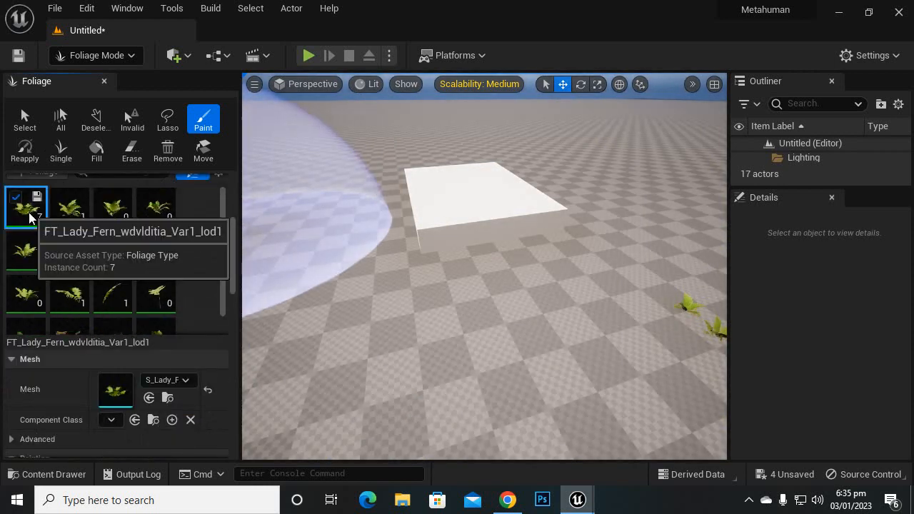
left_click(80, 206, "ctrl")
left_click(110, 214, "ctrl")
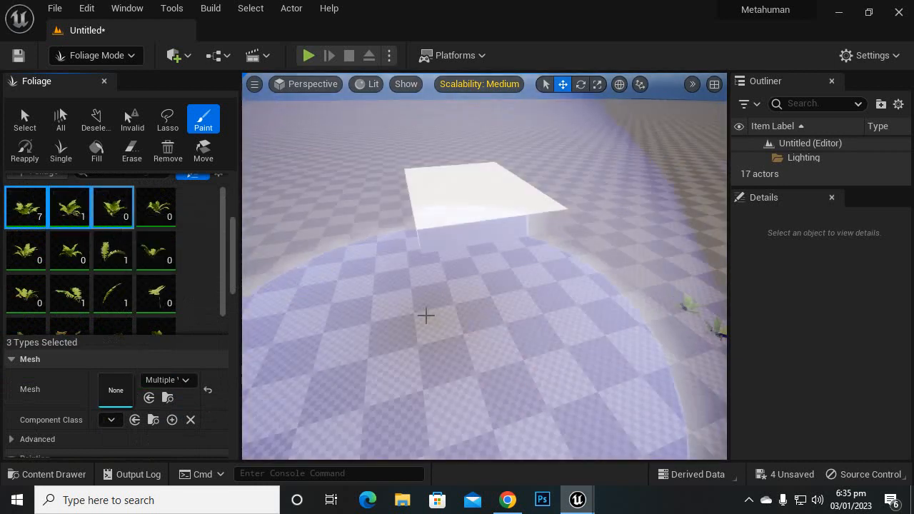
mouse_move(424, 316)
left_mouse_down()
mouse_move(456, 300)
mouse_move(581, 187)
left_mouse_up()
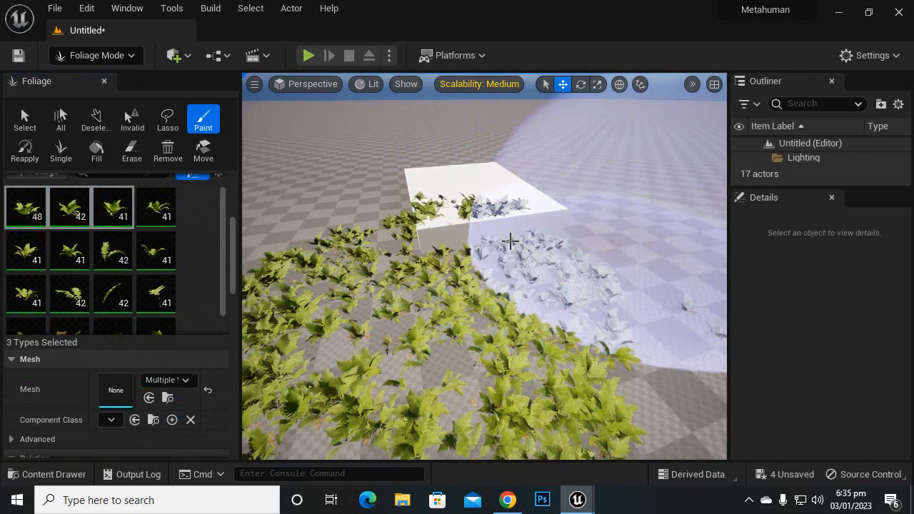
Step: Select all 16 Lady Fern foliage types and paint a second fern patch on the floor behind the first one
left_click(25, 207)
scroll(167, 256, "down", 2)
left_click(157, 248, "shift")
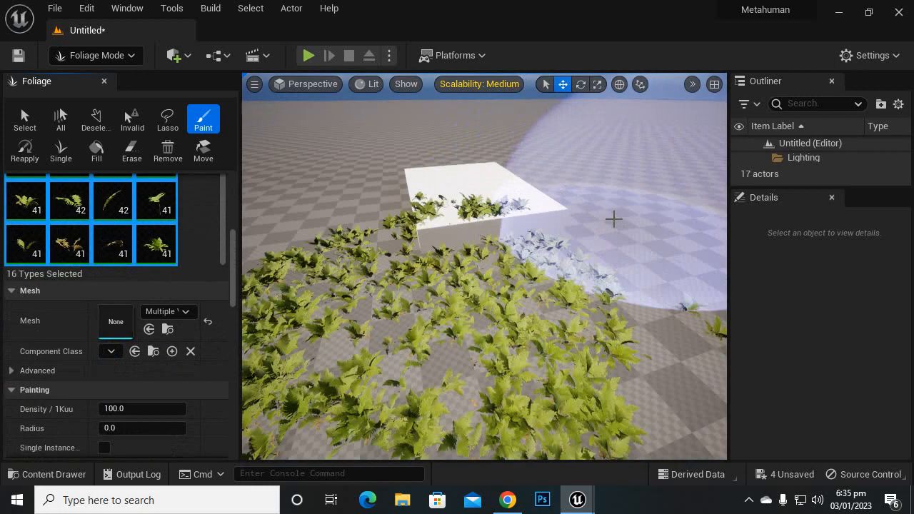
scroll(640, 251, "down", 3)
mouse_move(471, 242)
left_mouse_down()
mouse_move(381, 240)
mouse_move(336, 204)
mouse_move(343, 214)
left_mouse_up()
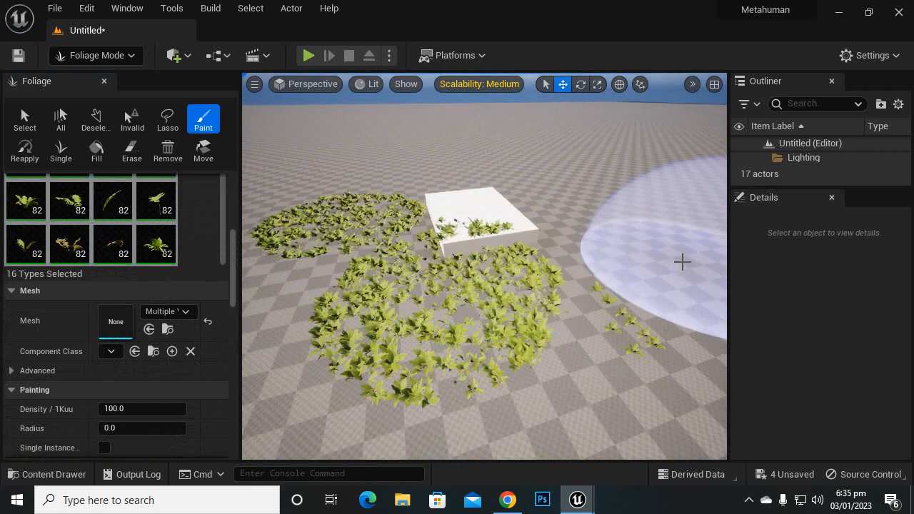
Step: Inspect the painted ferns up close and set Scale X to Min 0.5 and Max 2.0 for all selected fern types
scroll(333, 188, "up", 4)
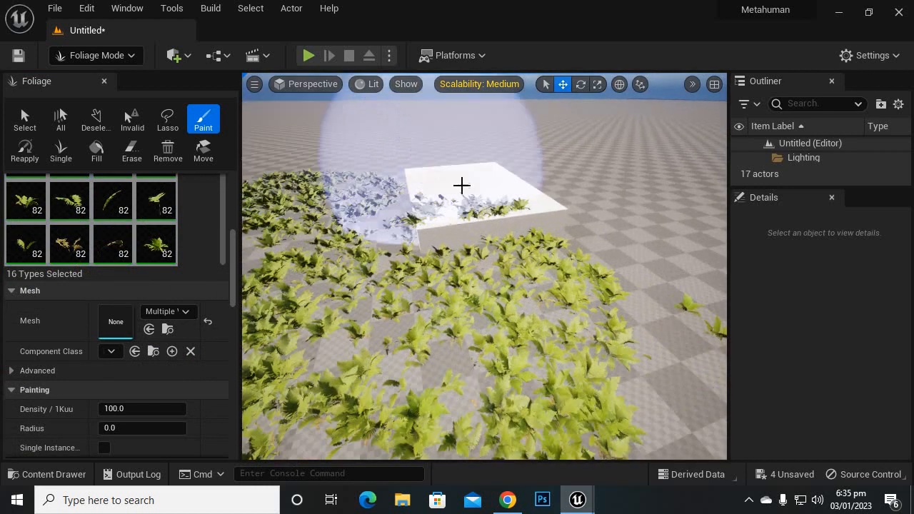
mouse_move(573, 227)
right_mouse_down()
mouse_move(591, 207)
mouse_move(436, 214)
mouse_move(557, 211)
mouse_move(407, 227)
mouse_move(400, 214)
mouse_move(436, 169)
mouse_move(436, 193)
right_mouse_up()
scroll(525, 283, "up", 4)
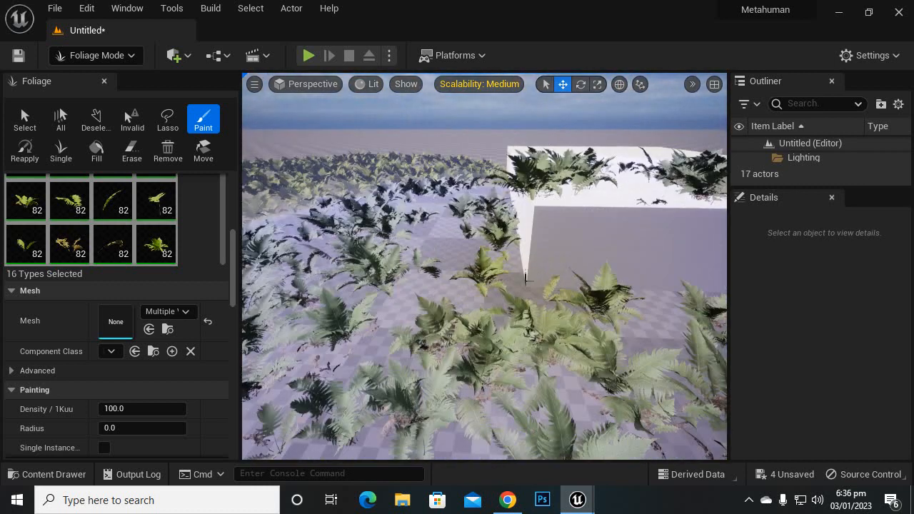
right_click_drag(540, 218, 393, 200)
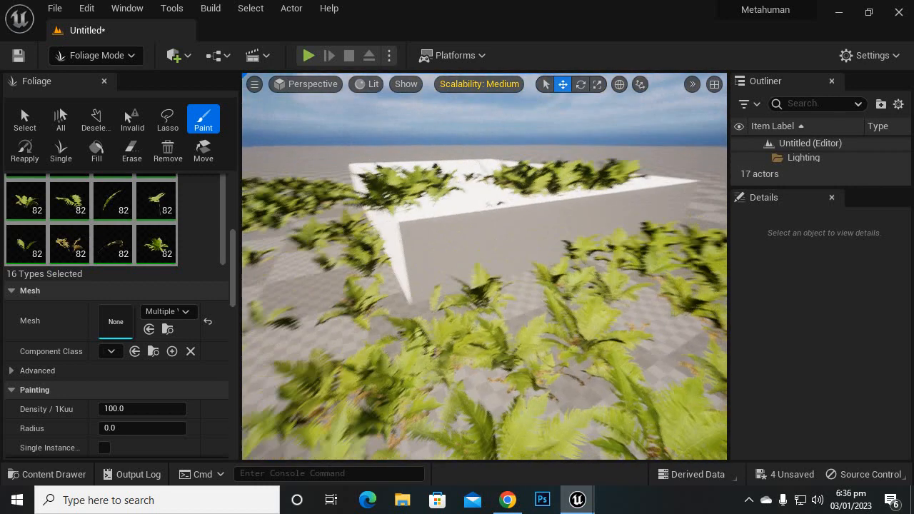
mouse_move(418, 264)
right_mouse_down()
mouse_move(389, 270)
mouse_move(419, 265)
right_mouse_up()
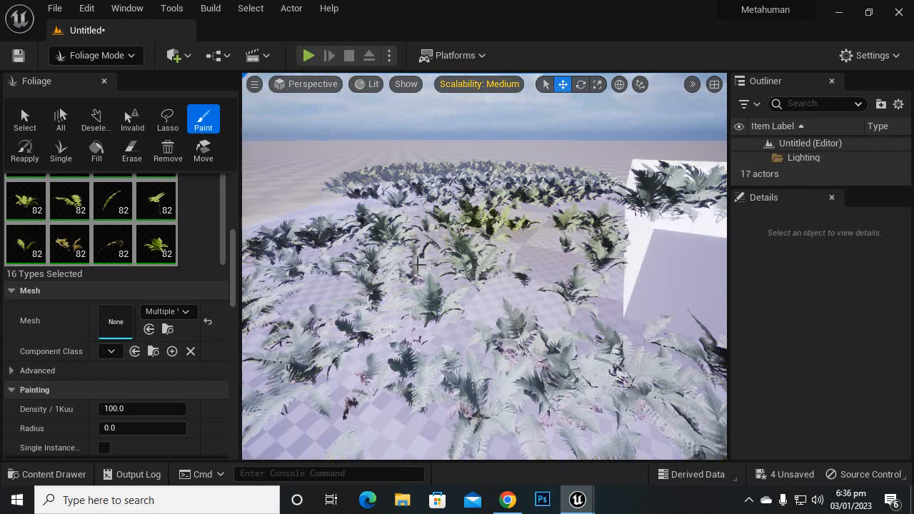
scroll(118, 369, "down", 4)
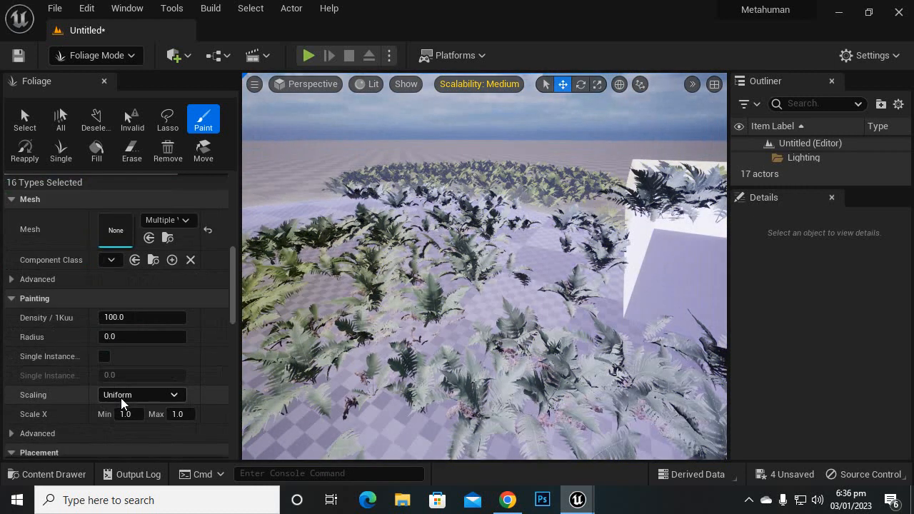
scroll(120, 399, "down", 2)
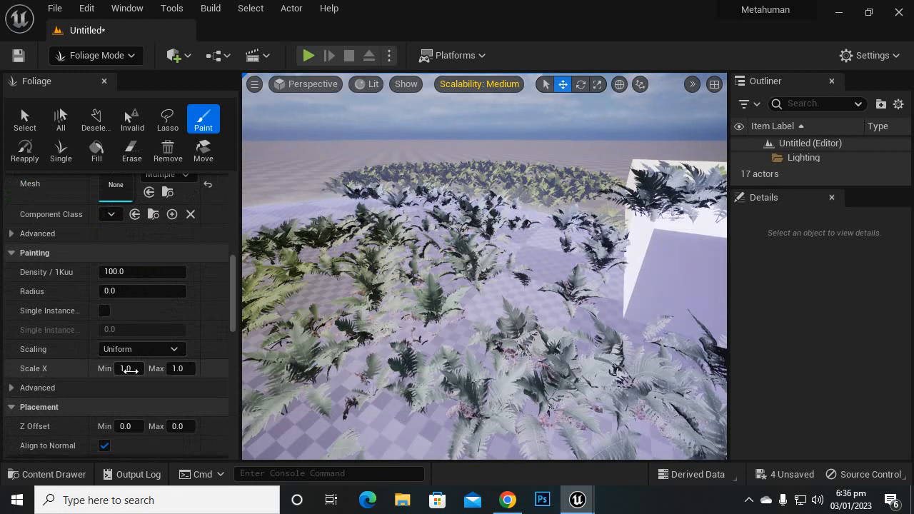
type("0.5")
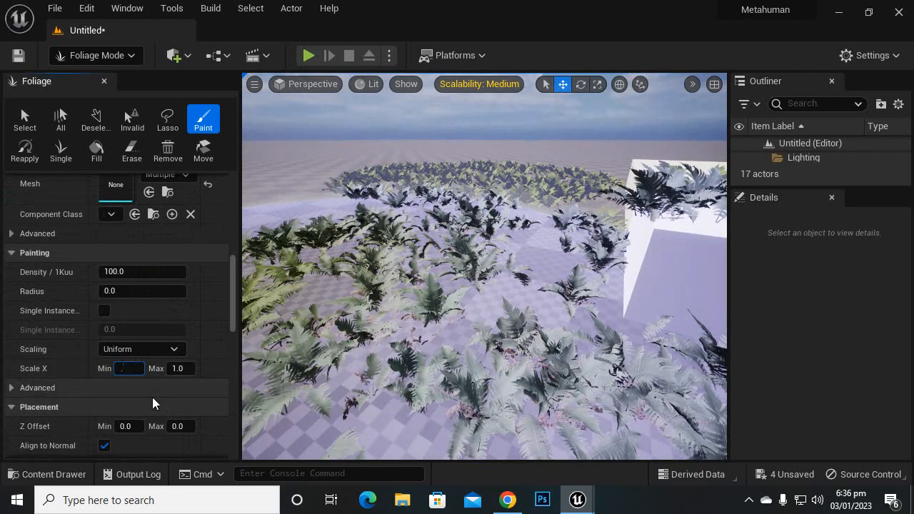
key("Return")
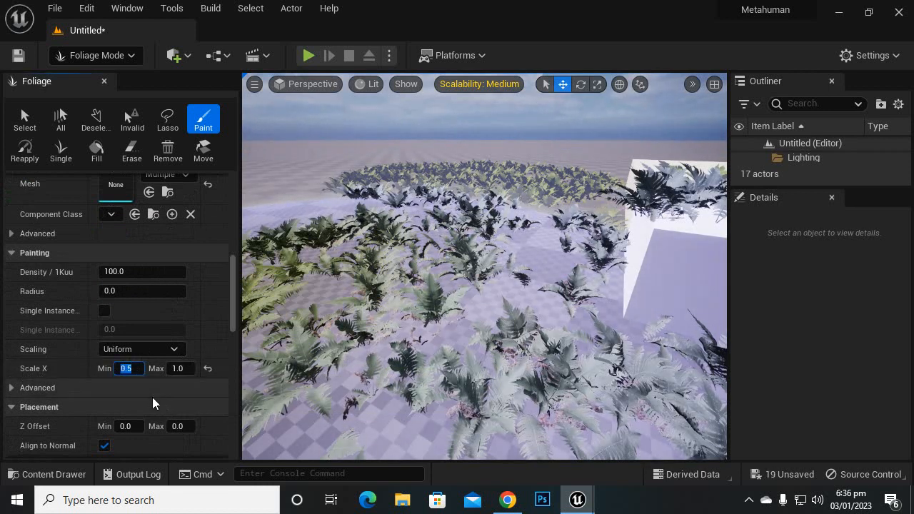
left_click(184, 368)
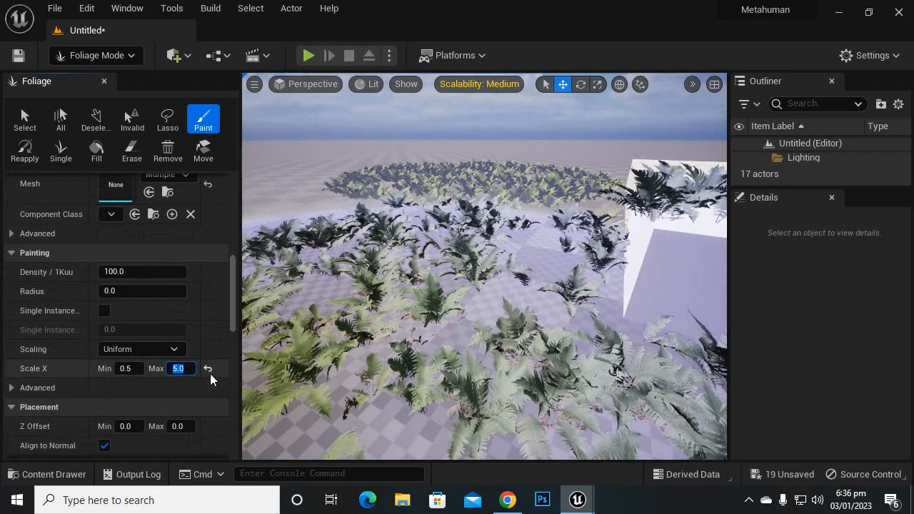
scroll(610, 304, "down", 8)
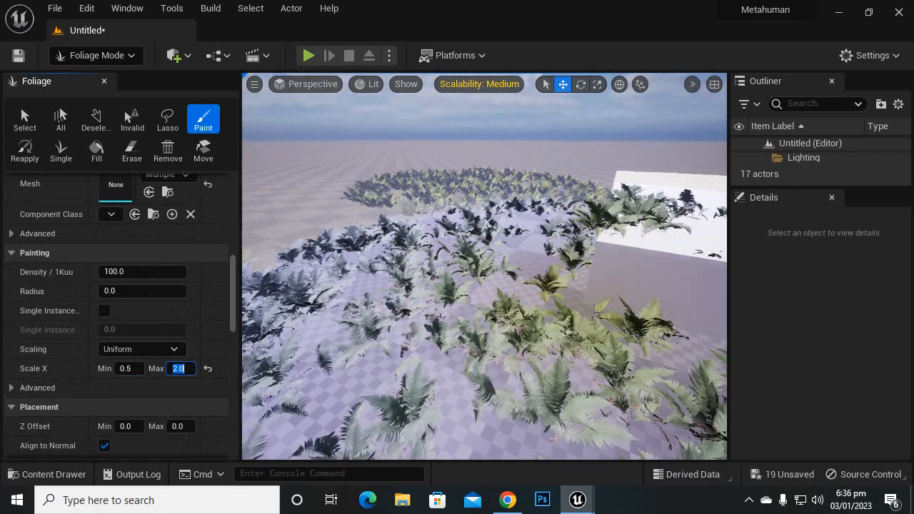
Step: Paint a fern patch with the varied scale range on the open floor beside the existing patches and inspect its size variation
scroll(610, 303, "down", 4)
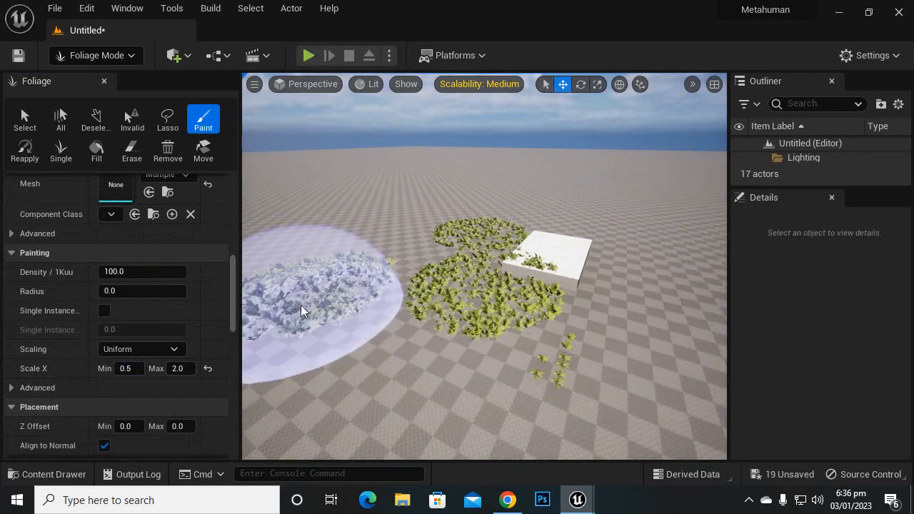
mouse_move(404, 312)
right_mouse_down()
mouse_move(336, 314)
mouse_move(339, 295)
mouse_move(332, 300)
mouse_move(457, 323)
mouse_move(522, 290)
mouse_move(409, 321)
mouse_move(543, 341)
mouse_move(556, 320)
mouse_move(553, 287)
mouse_move(495, 354)
right_mouse_up()
key("w")
scroll(389, 286, "down", 10)
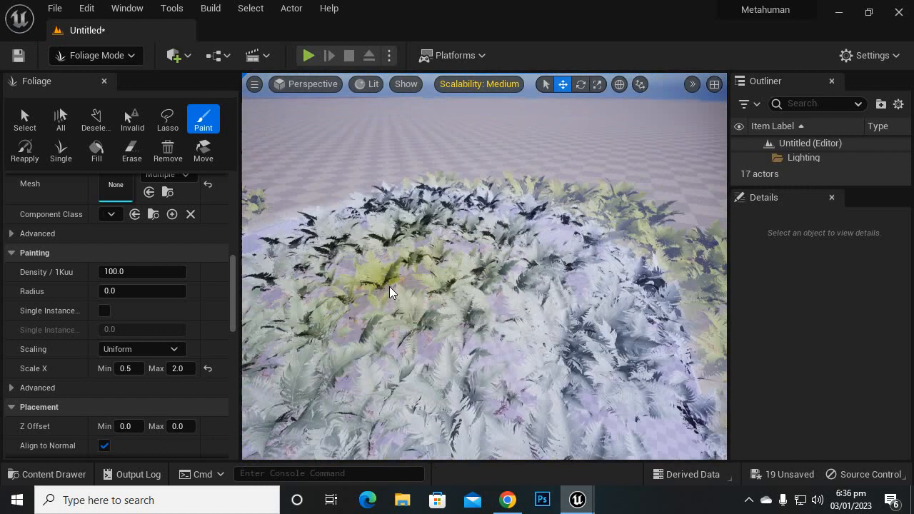
Step: Erase the painted fern patches from the floor and the white box
key("shift")
mouse_move(555, 282)
left_mouse_down("shift")
mouse_move(417, 287)
mouse_move(489, 247)
mouse_move(272, 238)
left_mouse_up("shift")
scroll(414, 268, "down", 8)
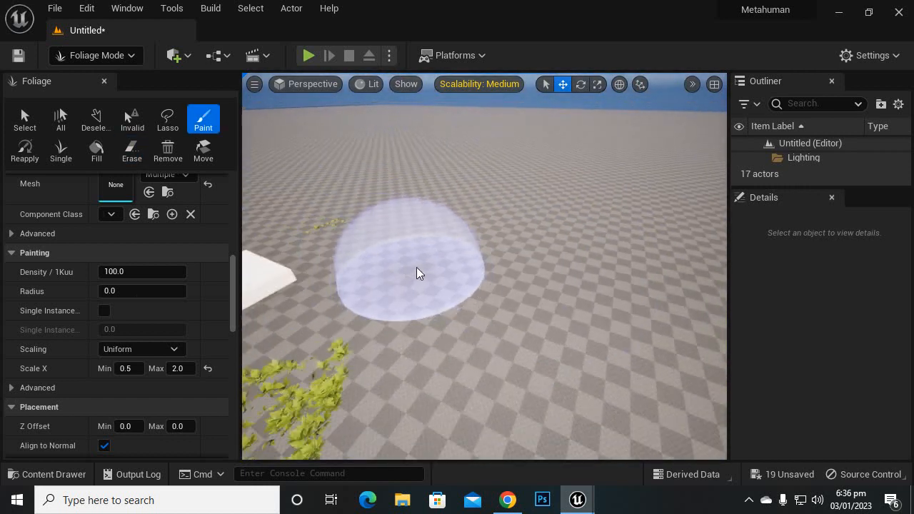
mouse_move(334, 292)
left_mouse_down("shift")
mouse_move(340, 343)
mouse_move(218, 392)
left_mouse_up("shift")
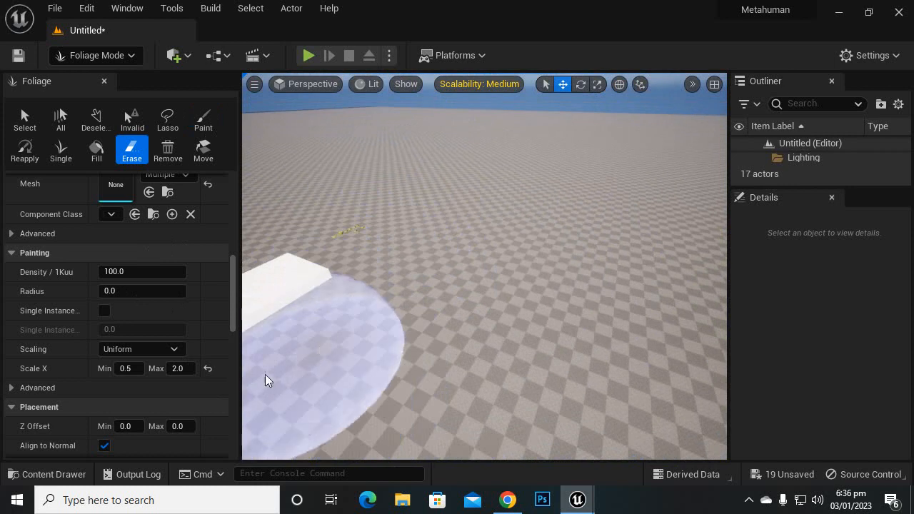
Step: Set Density / 1Kuu to 35 for all selected fern types
left_click(143, 271)
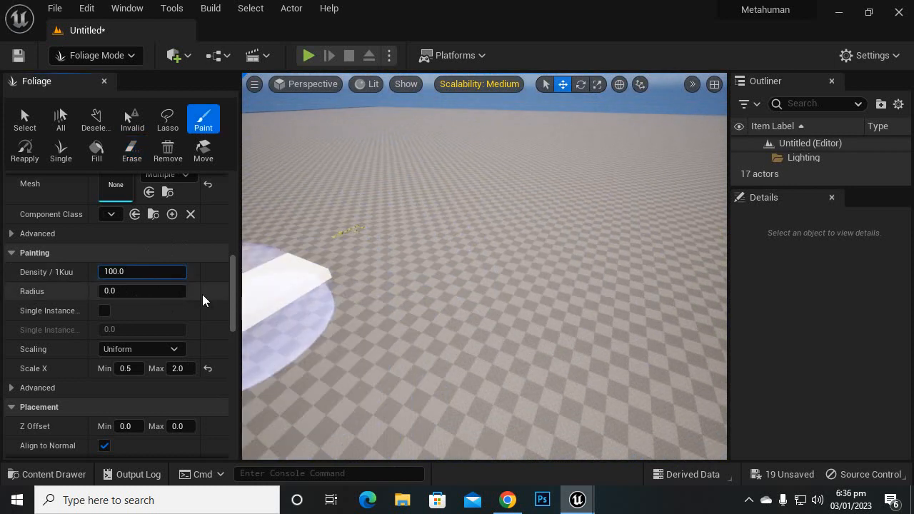
left_click(77, 272)
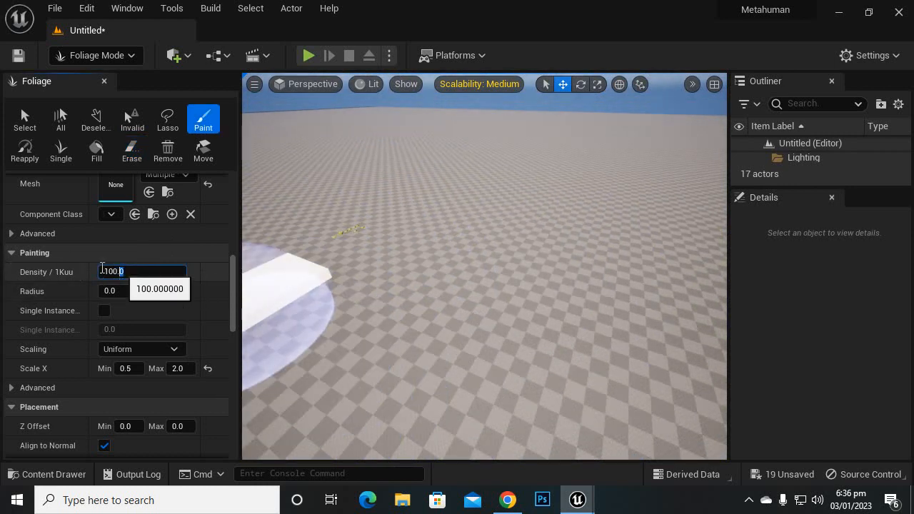
left_click_drag(101, 268, 18, 263)
type("35")
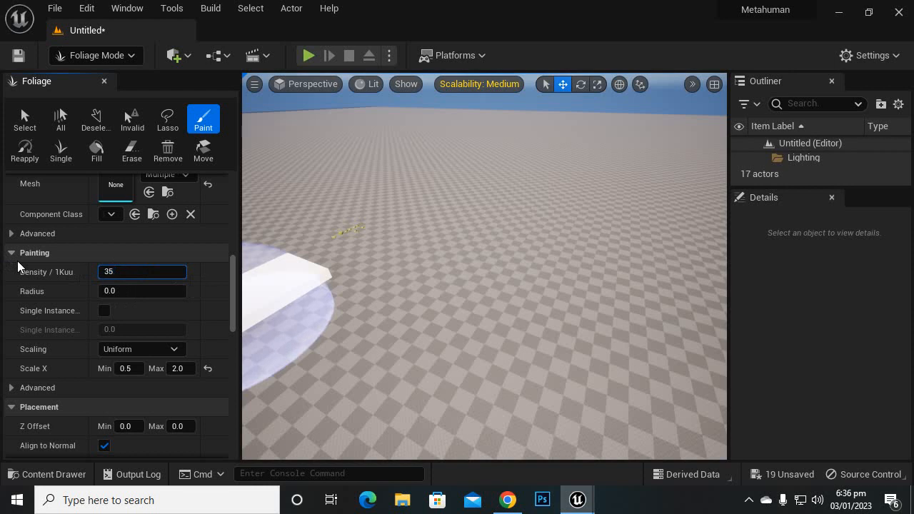
key("Return")
Step: Expand the advanced painting options and examine the placement settings, including Z Offset, normal alignment, ground slope angle and height
scroll(202, 326, "down", 2)
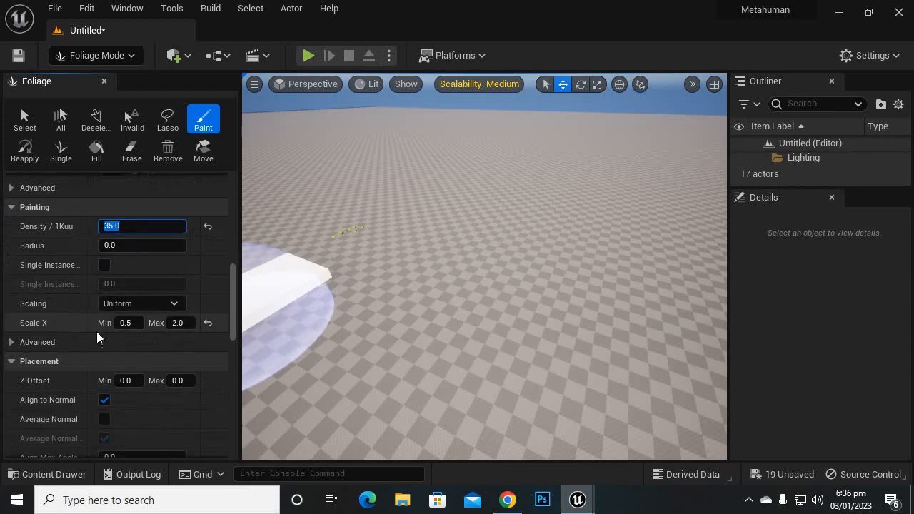
scroll(108, 340, "down", 3)
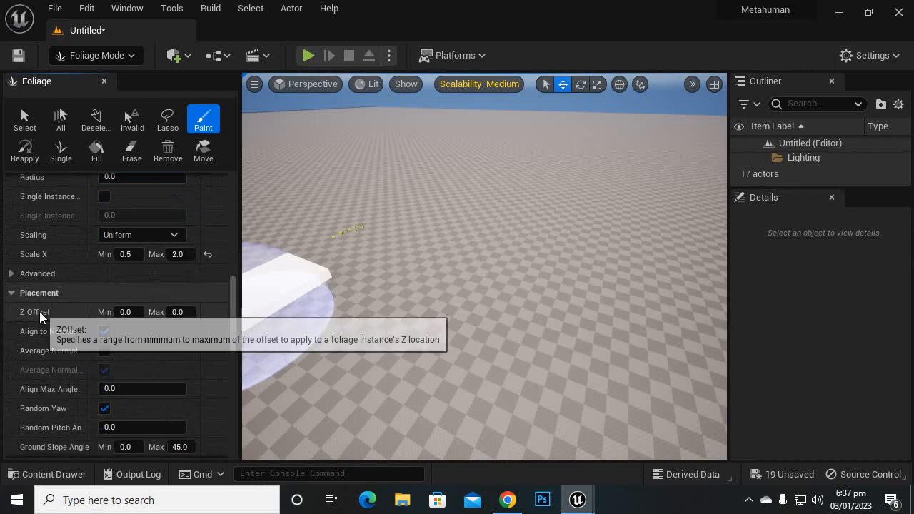
left_click(12, 274)
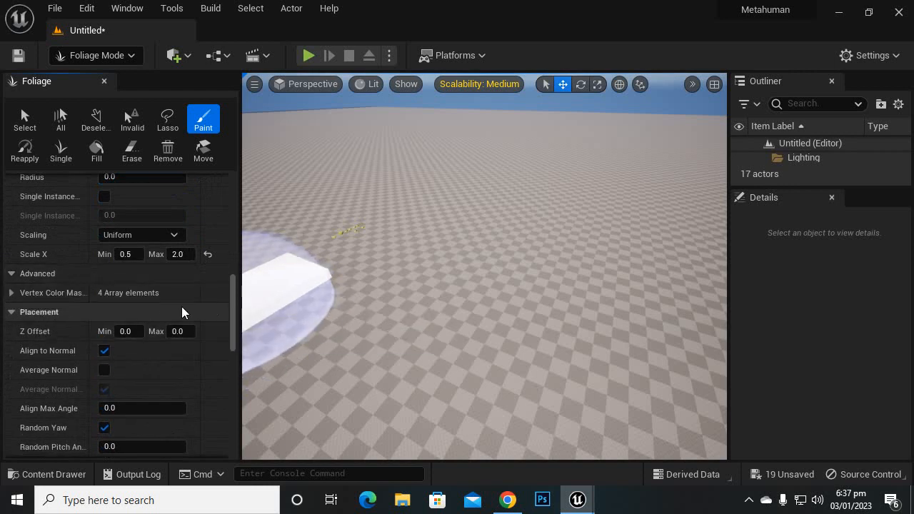
scroll(122, 295, "down", 3)
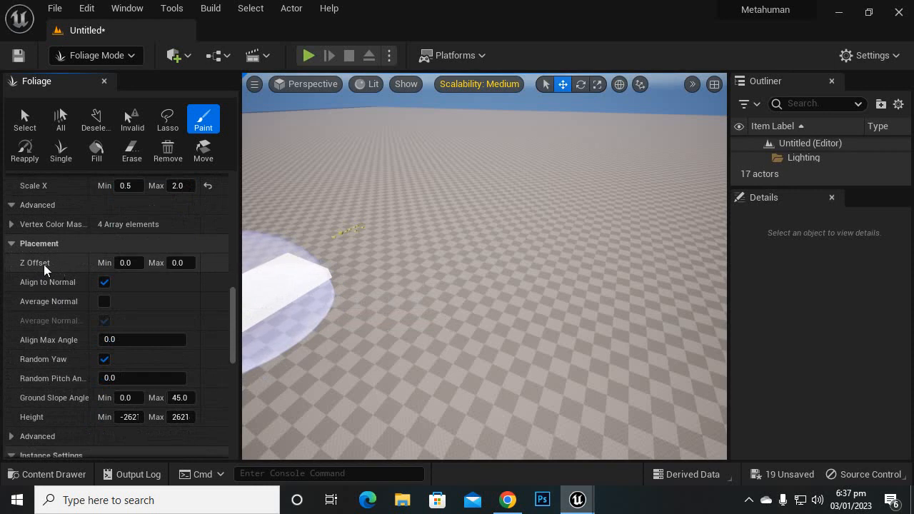
scroll(222, 316, "down", 1)
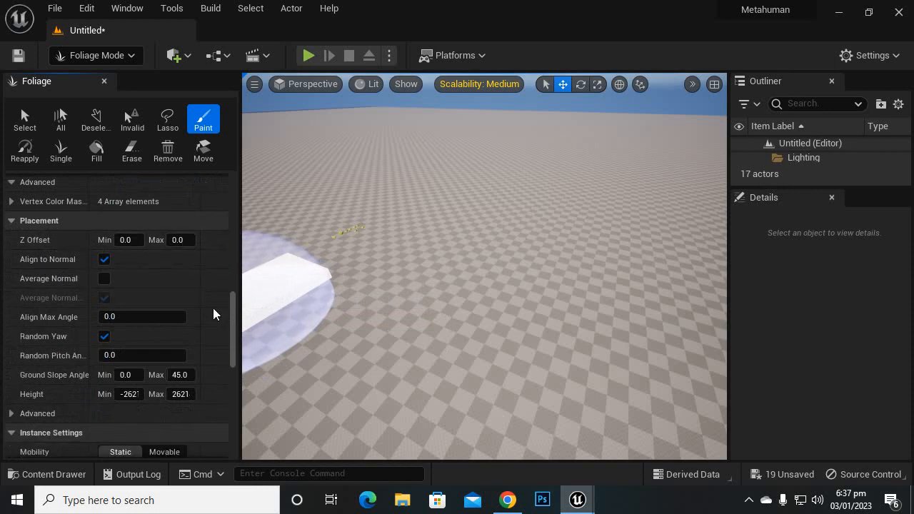
scroll(175, 338, "down", 4)
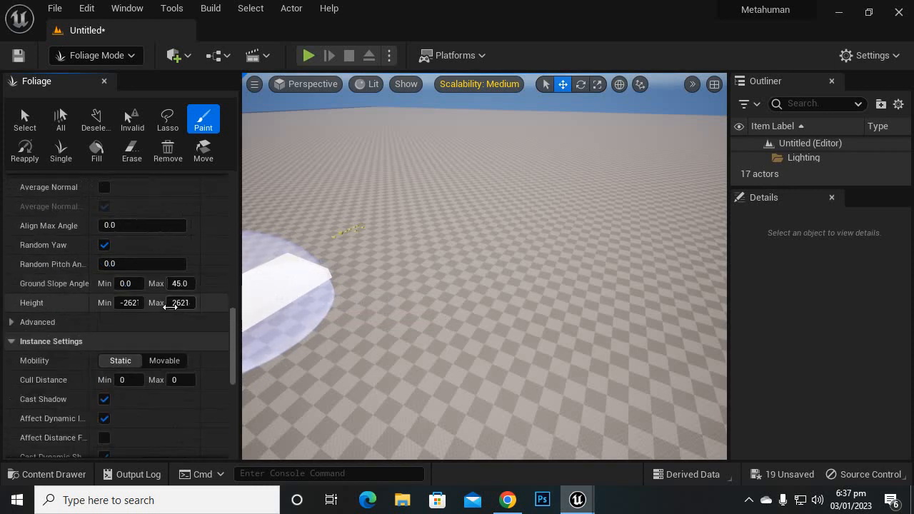
Step: Examine the foliage instance settings, including mobility, cull distance, shadow casting and collision presets, down to the physics and scalability options
scroll(179, 302, "down", 1)
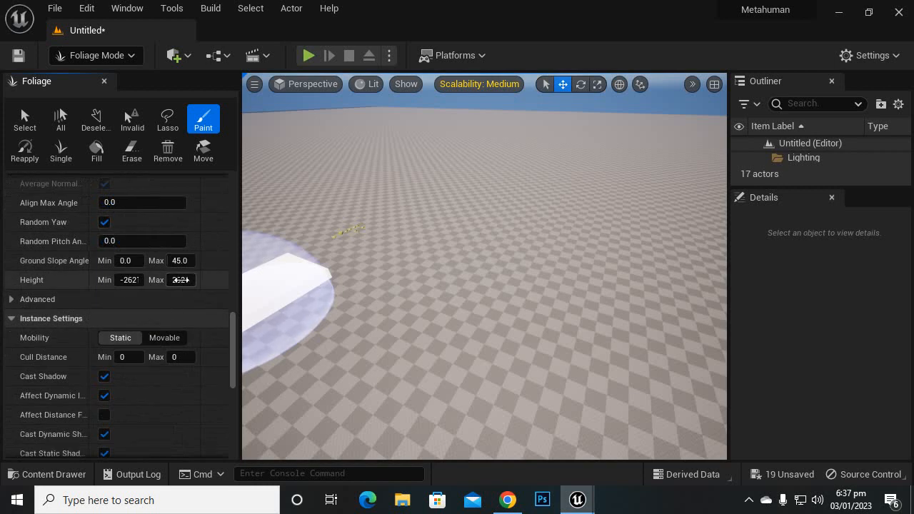
scroll(180, 280, "down", 4)
scroll(181, 285, "down", 2)
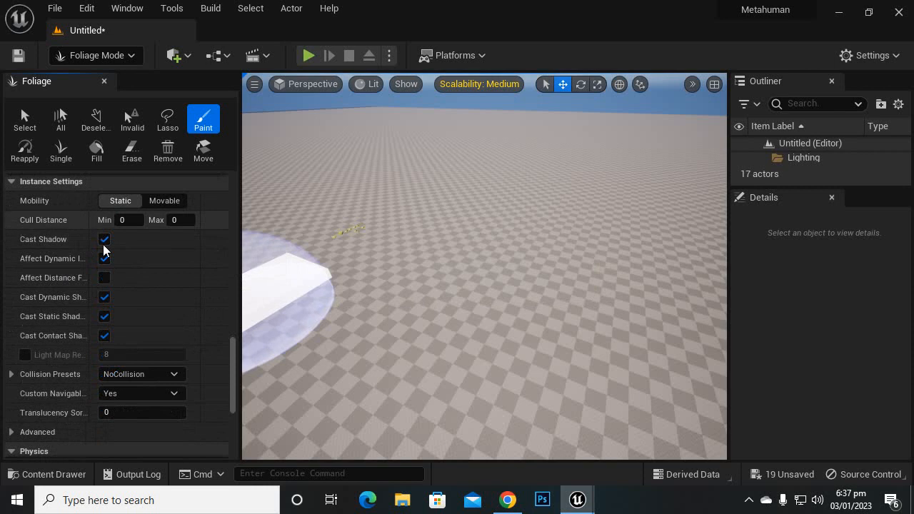
mouse_move(67, 221)
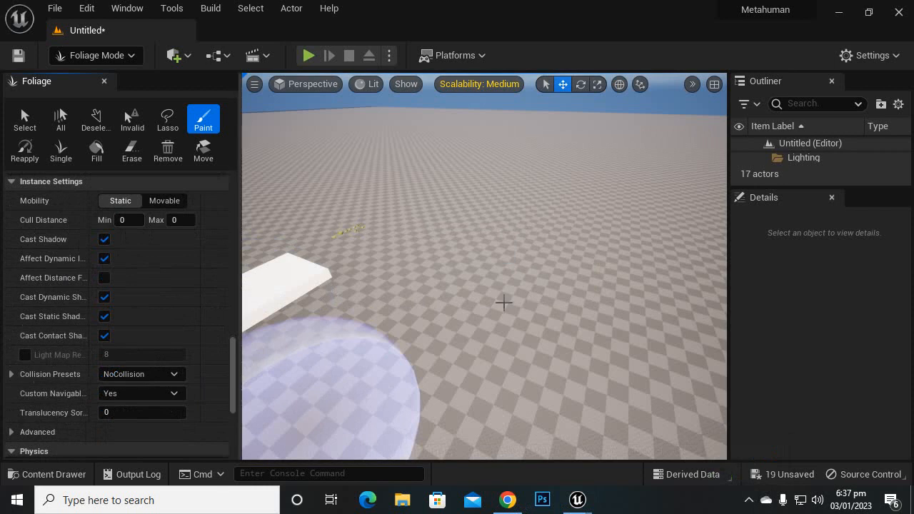
scroll(90, 347, "down", 5)
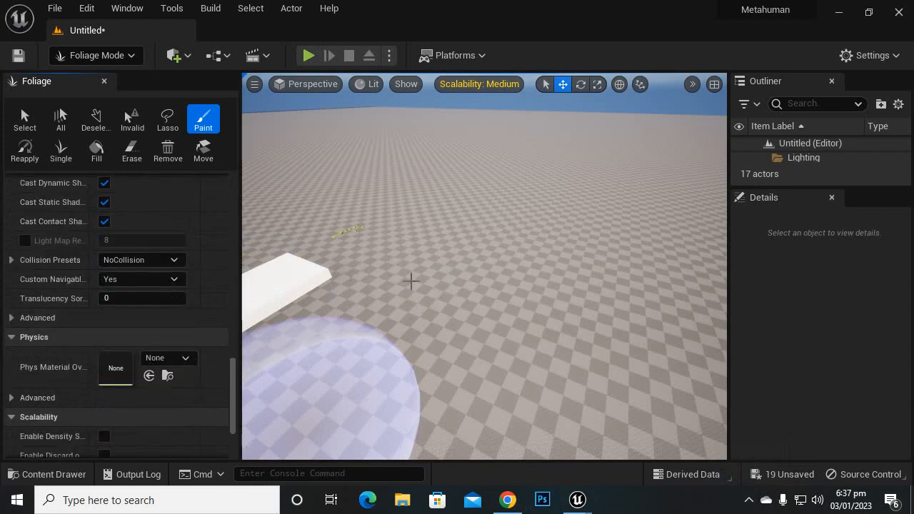
Step: Paint the selected fern types over the white box and across the floor beside it
mouse_move(350, 292)
left_mouse_down()
mouse_move(377, 283)
mouse_move(388, 299)
mouse_move(333, 313)
mouse_move(386, 254)
mouse_move(464, 259)
mouse_move(320, 361)
mouse_move(303, 298)
mouse_move(333, 255)
mouse_move(263, 292)
mouse_move(469, 304)
mouse_move(411, 322)
mouse_move(318, 310)
mouse_move(481, 298)
left_mouse_up()
scroll(412, 323, "down", 5)
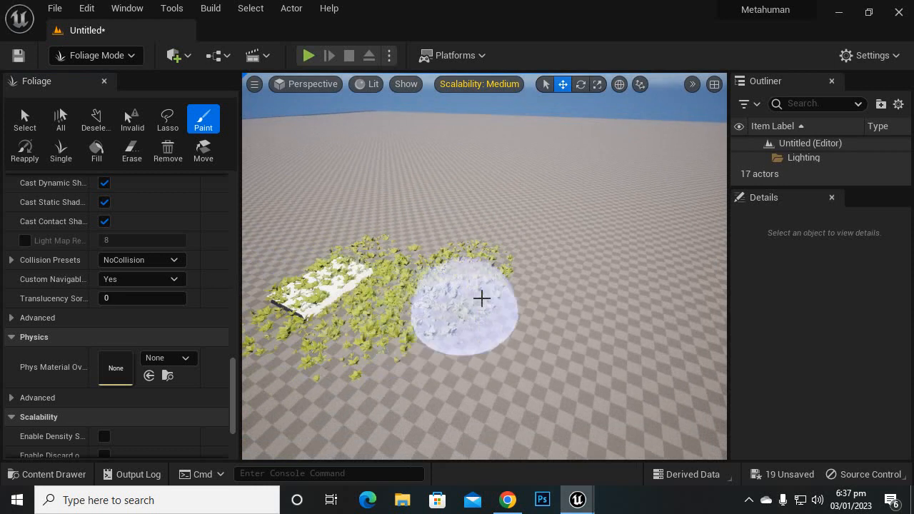
mouse_move(487, 296)
right_mouse_down()
mouse_move(436, 325)
mouse_move(400, 300)
mouse_move(398, 285)
right_mouse_up()
scroll(496, 299, "up", 3)
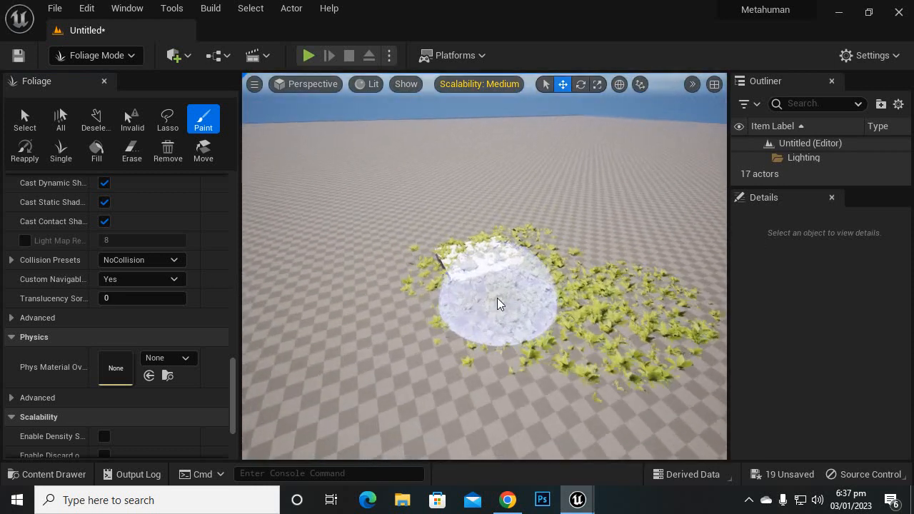
scroll(519, 267, "up", 2)
scroll(518, 265, "up", 3)
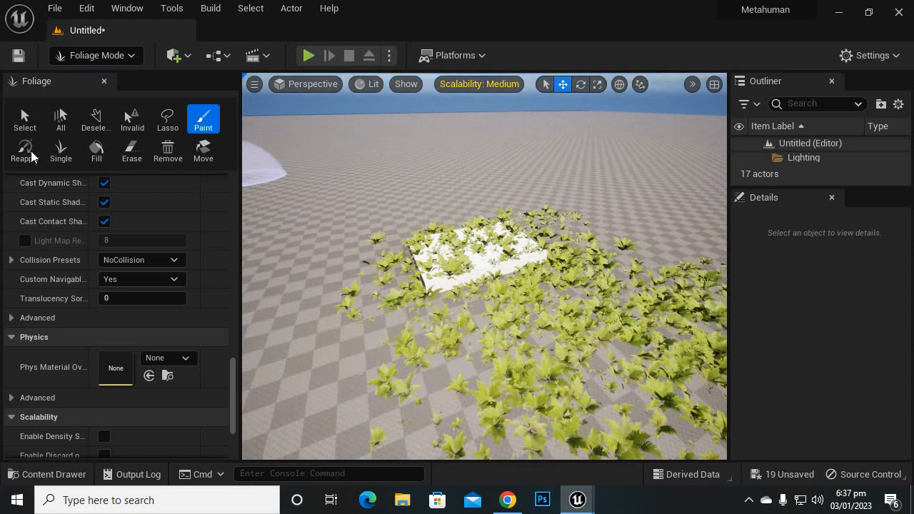
Step: Switch to Selection mode and move the white box out of the fern patch onto the open floor
left_click(25, 120)
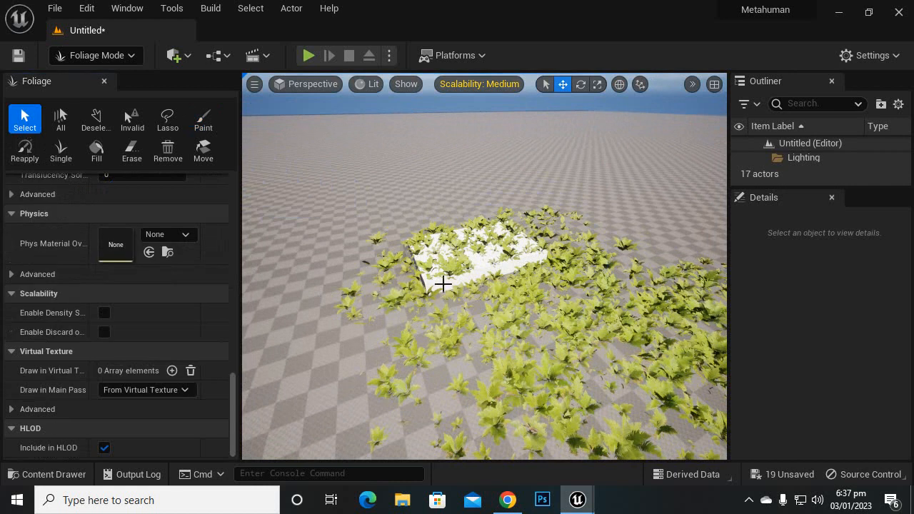
left_click(118, 56)
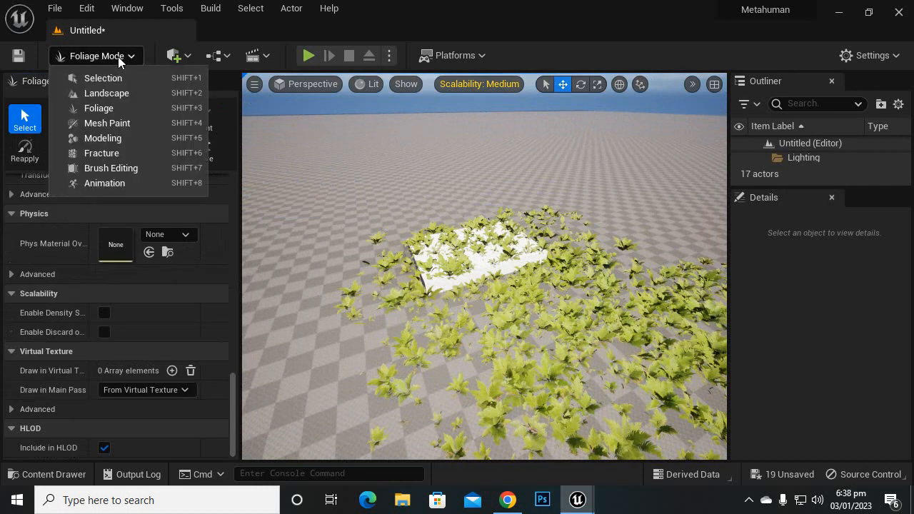
left_click(82, 76)
left_click(367, 271)
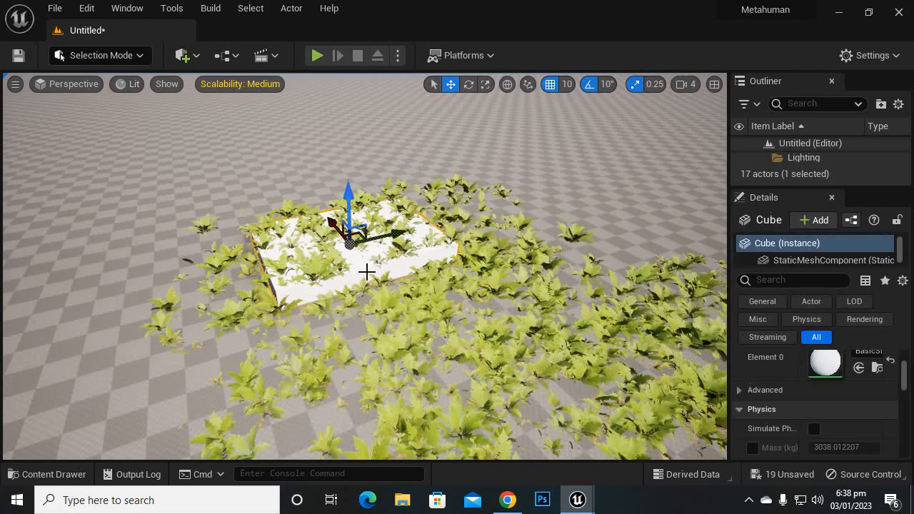
scroll(410, 258, "down", 2)
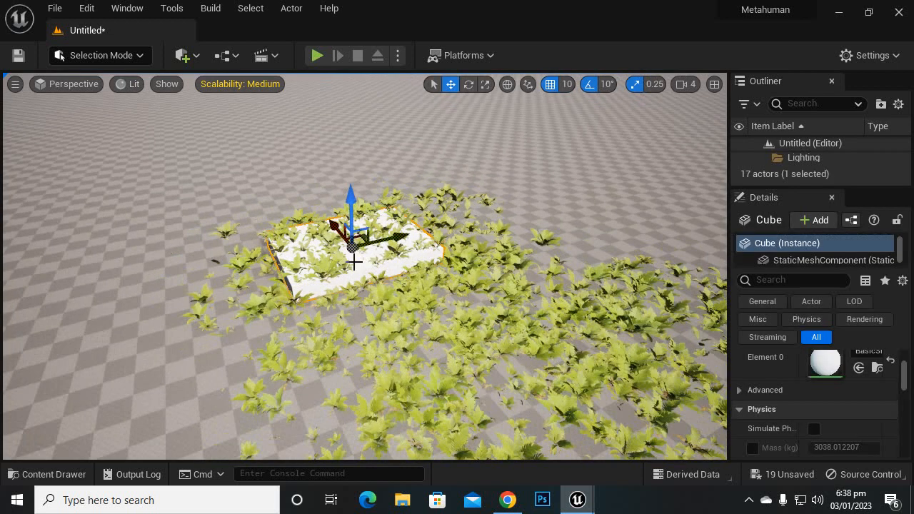
left_click_drag(396, 243, 142, 318)
scroll(344, 282, "down", 4)
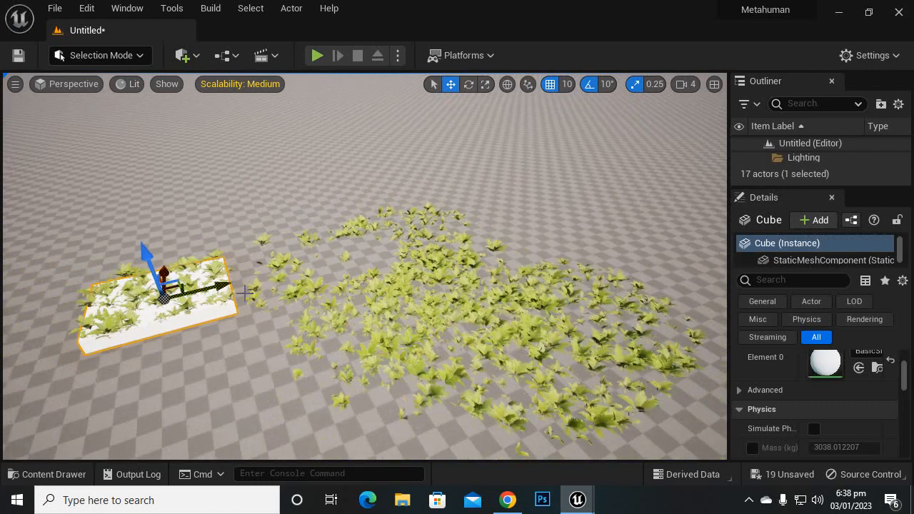
left_click_drag(221, 287, 109, 327)
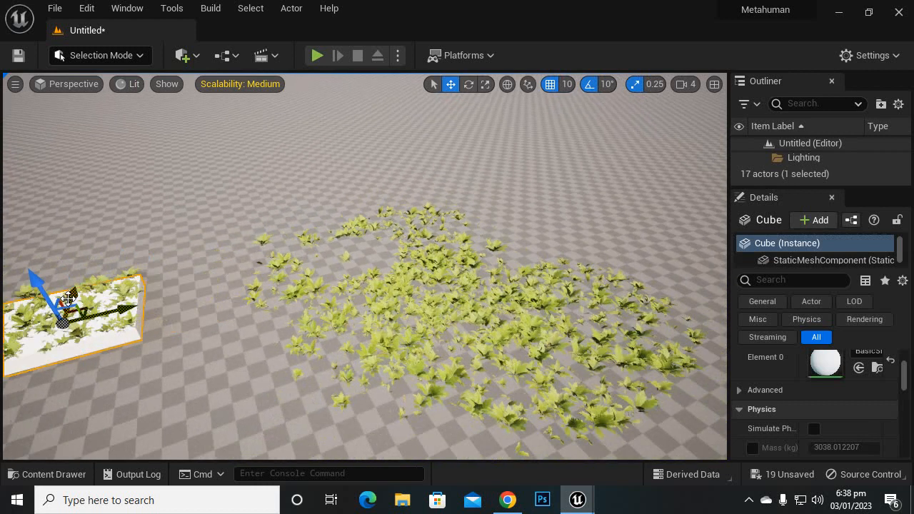
Step: Move the white box back into the fern patch, to roughly where it stood before
left_click_drag(69, 292, 374, 235)
left_click_drag(320, 181, 386, 238)
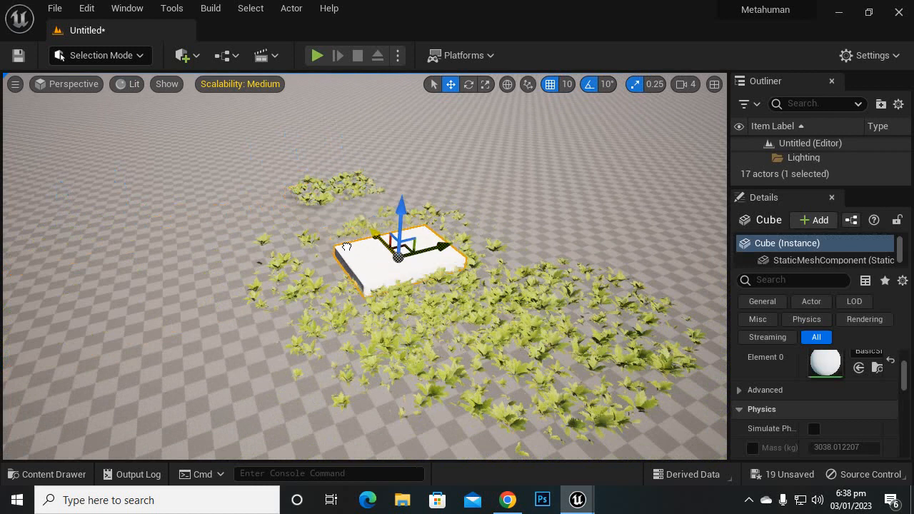
left_click_drag(449, 255, 372, 295)
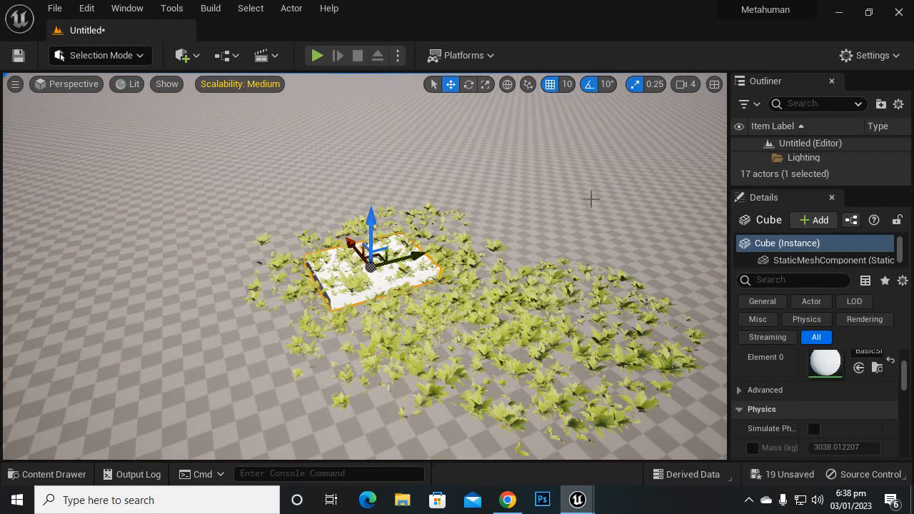
Step: Return to Foliage mode and select all 16 Lady Fern foliage types
left_click(105, 55)
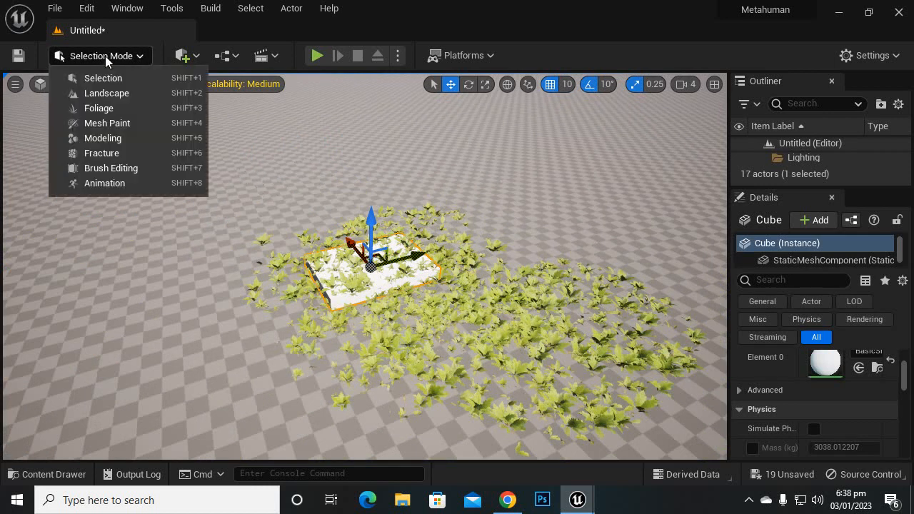
left_click(102, 109)
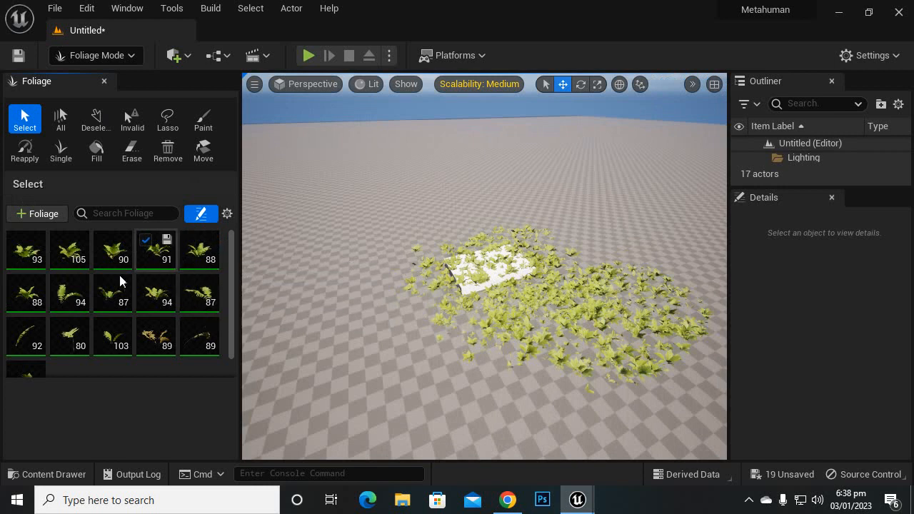
left_click(31, 254)
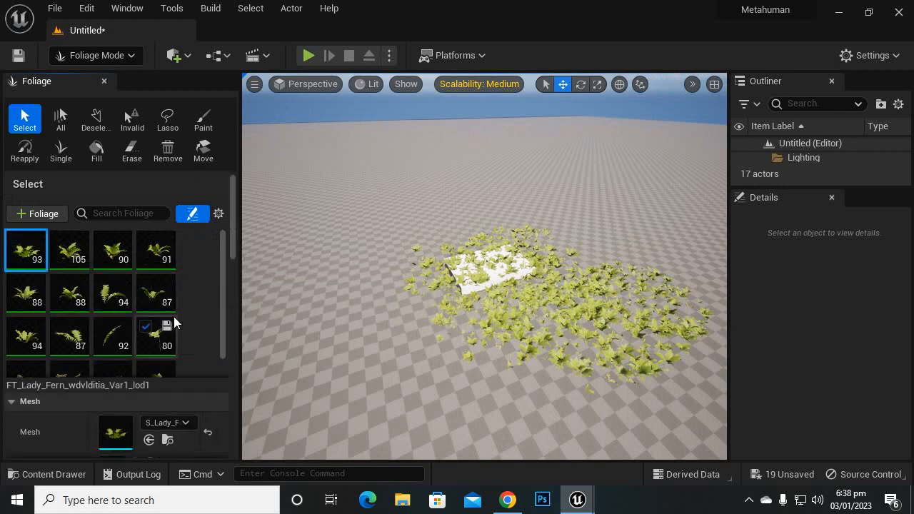
scroll(173, 322, "down", 3)
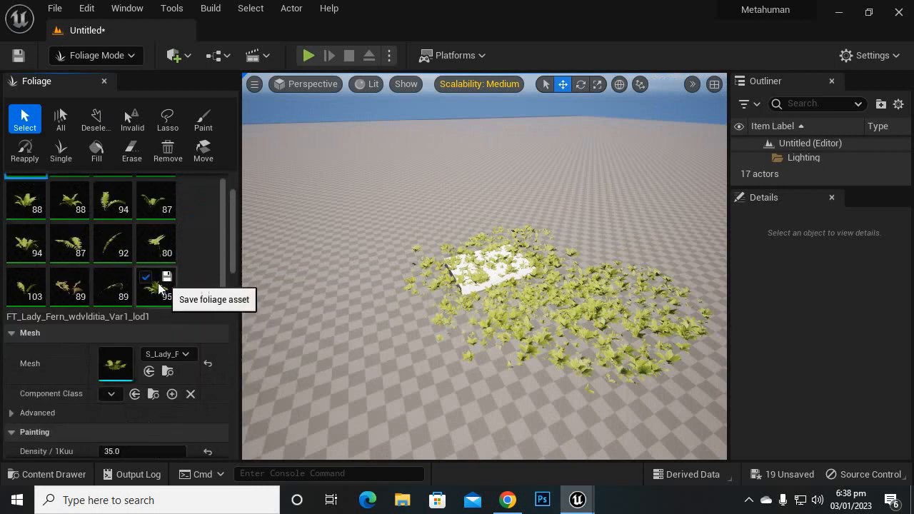
left_click(159, 287, "shift")
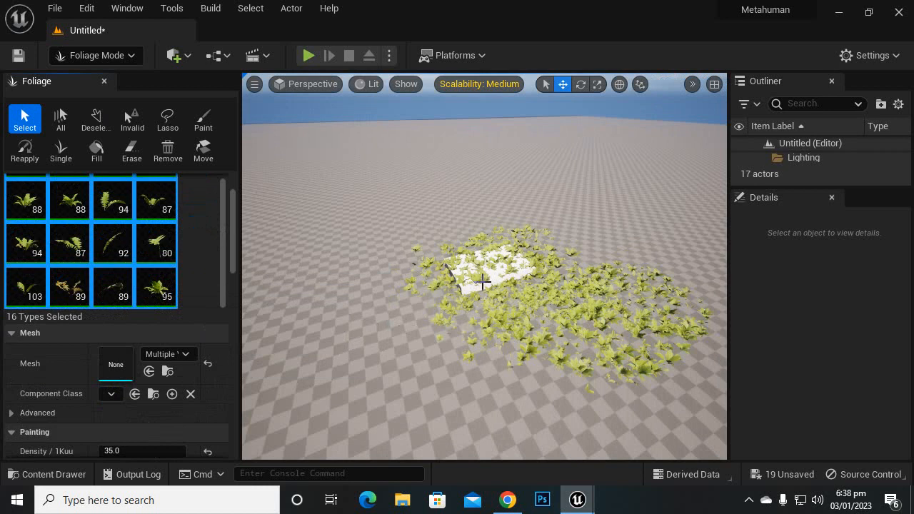
Step: Erase all painted ferns from the floor and the white box using the Paint tool
right_click_drag(458, 285, 434, 284)
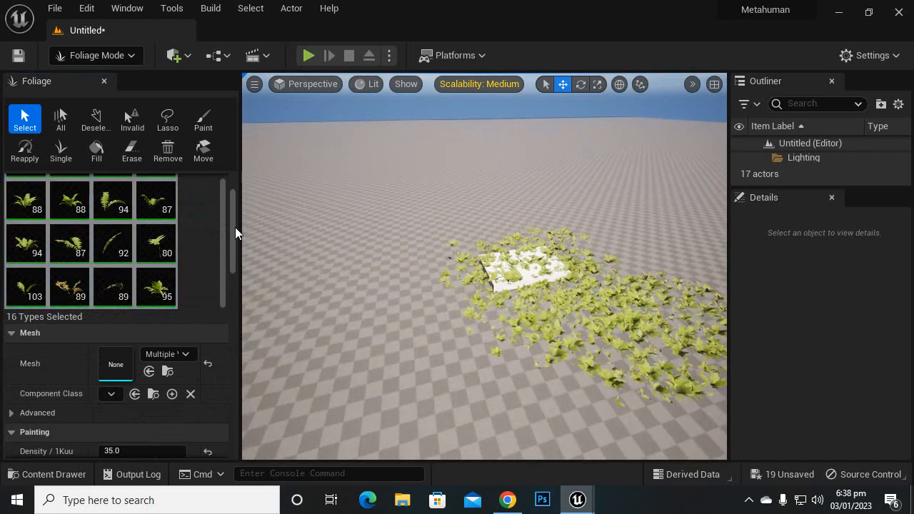
left_click(202, 120)
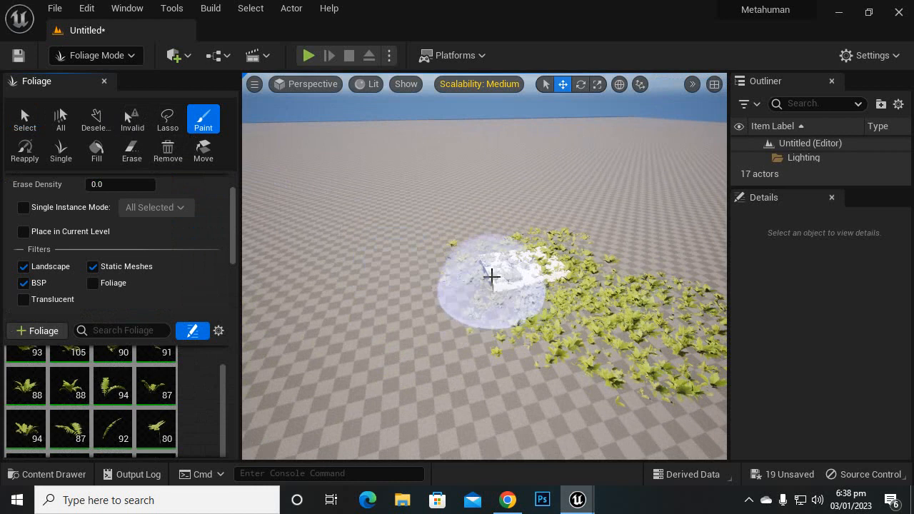
key("shift")
mouse_move(505, 262)
left_mouse_down()
mouse_move(434, 297)
mouse_move(518, 272)
mouse_move(685, 307)
mouse_move(660, 497)
left_mouse_up()
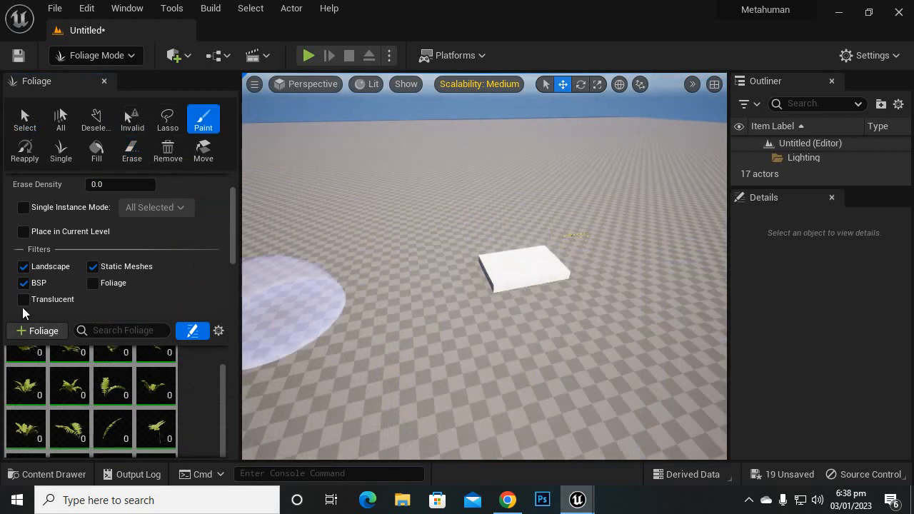
Step: Turn off the Static Meshes filter in the Paint tool's placement filters
scroll(222, 279, "down", 10)
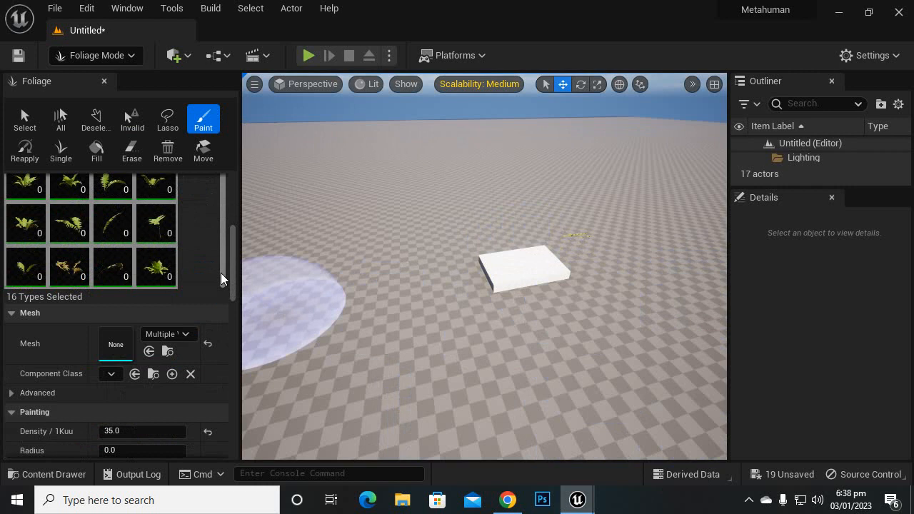
scroll(222, 278, "up", 2)
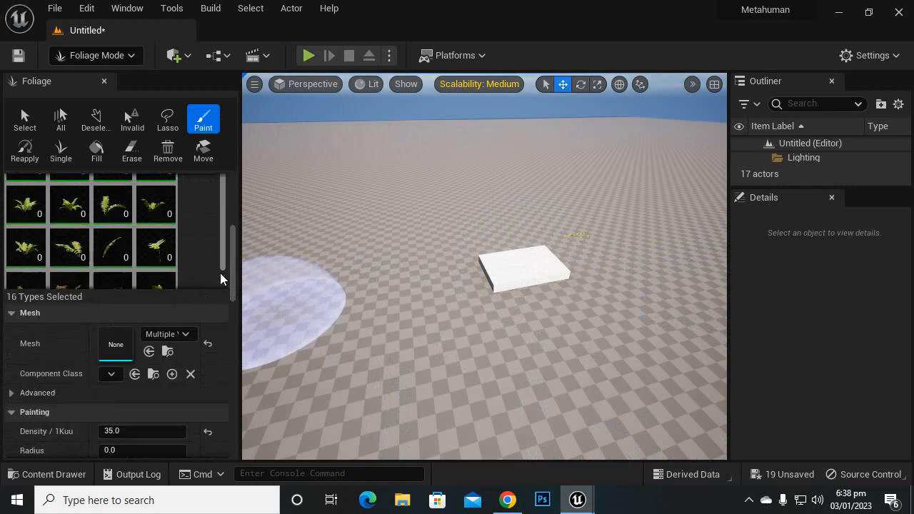
left_click_drag(230, 251, 235, 209)
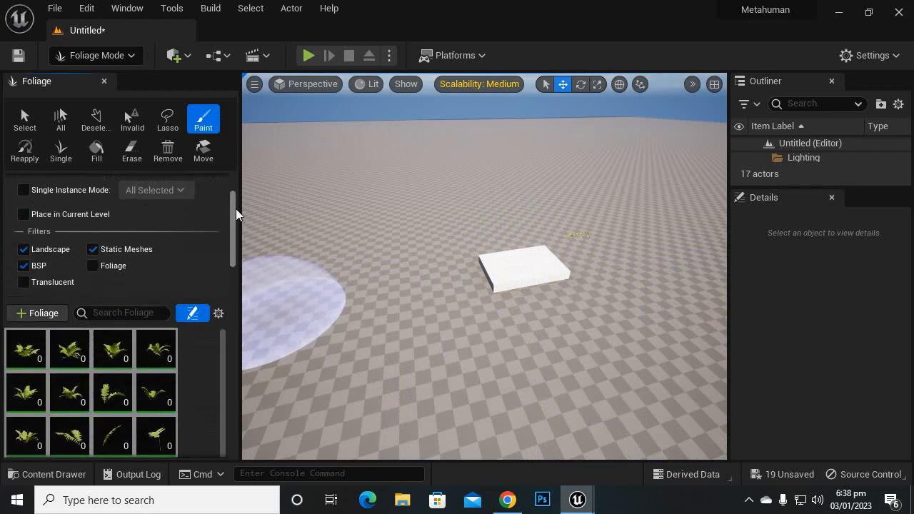
left_click(93, 248)
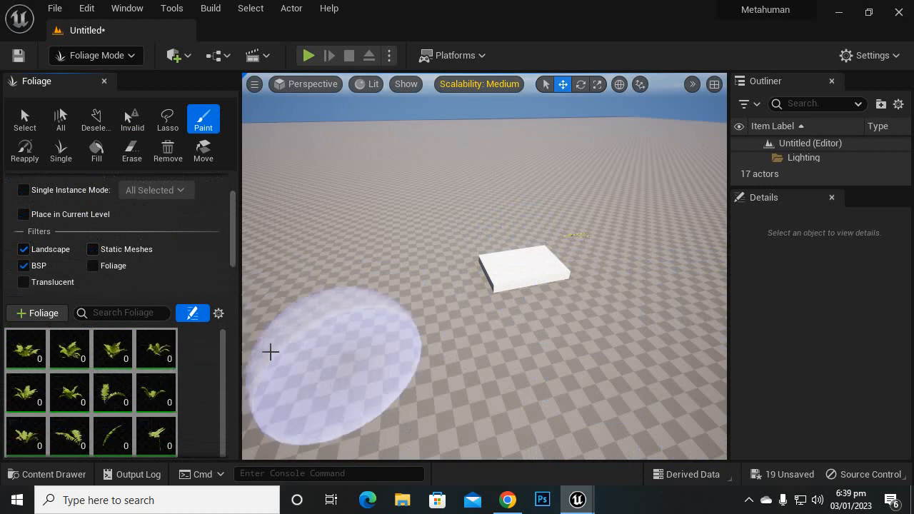
Step: Paint a large, dense fern patch on the floor all around and across the white box
mouse_move(430, 295)
left_mouse_down()
mouse_move(580, 265)
mouse_move(465, 265)
mouse_move(542, 318)
mouse_move(524, 249)
mouse_move(469, 293)
mouse_move(428, 254)
mouse_move(439, 291)
mouse_move(554, 336)
mouse_move(639, 299)
mouse_move(565, 310)
mouse_move(550, 371)
mouse_move(299, 322)
mouse_move(540, 300)
mouse_move(537, 285)
left_mouse_up()
scroll(537, 285, "down", 6)
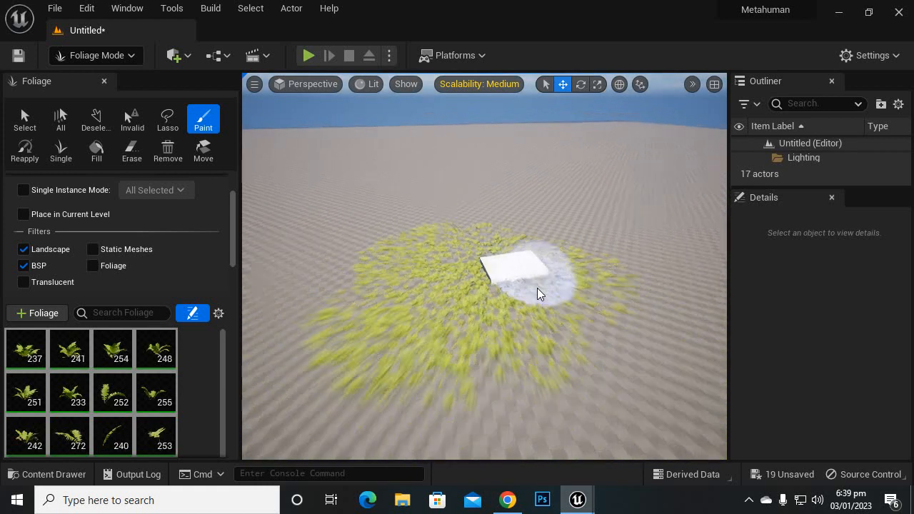
mouse_move(607, 361)
left_mouse_down()
mouse_move(367, 383)
mouse_move(292, 291)
mouse_move(328, 267)
mouse_move(296, 287)
left_mouse_up()
Step: Review the painting, placement, instance, physics, scalability and virtual texture settings, and inspect the fern patch around the white box
scroll(125, 346, "down", 10)
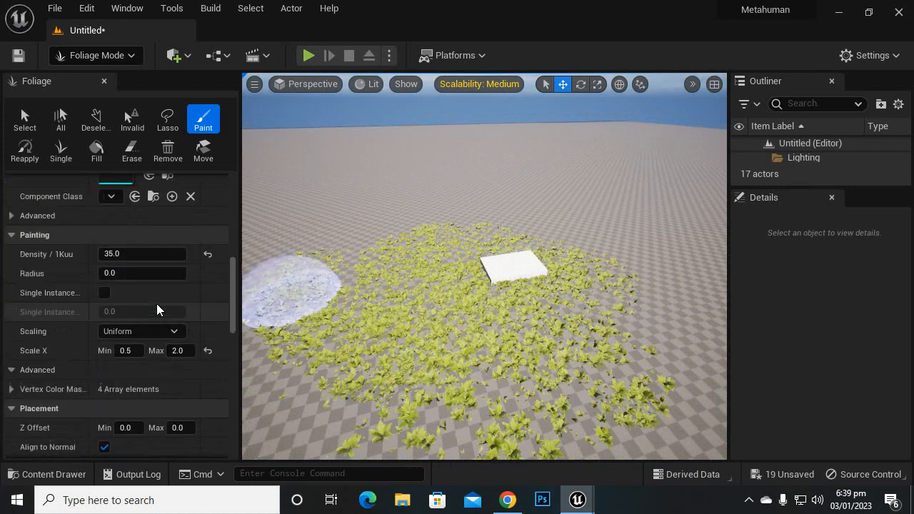
scroll(157, 309, "down", 3)
scroll(157, 309, "down", 5)
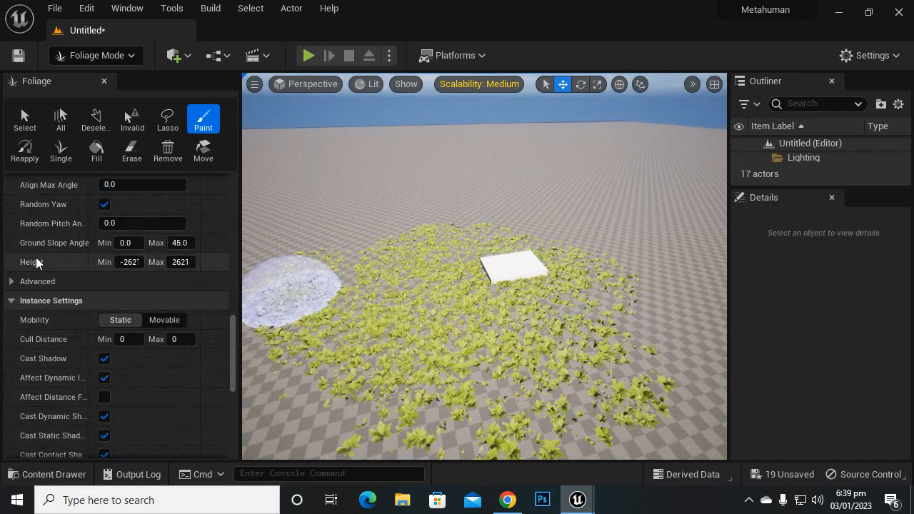
scroll(39, 261, "down", 3)
scroll(59, 249, "down", 4)
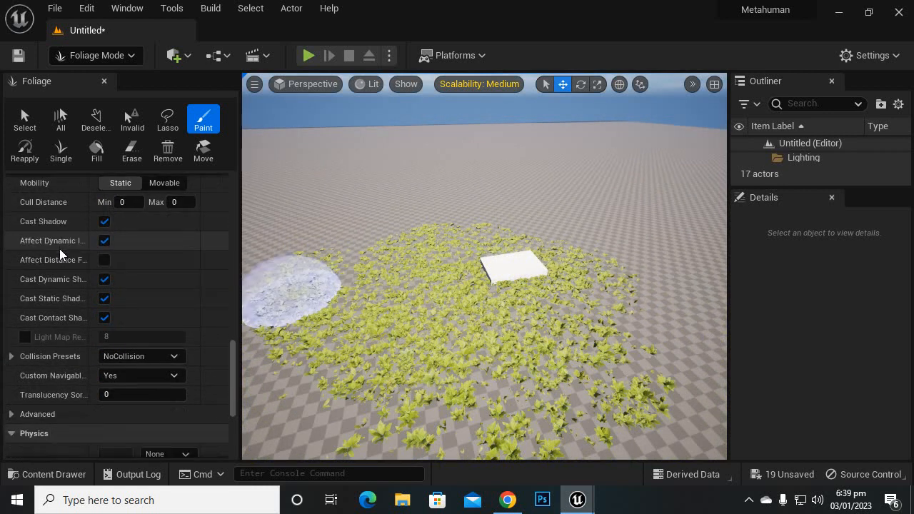
scroll(60, 248, "down", 3)
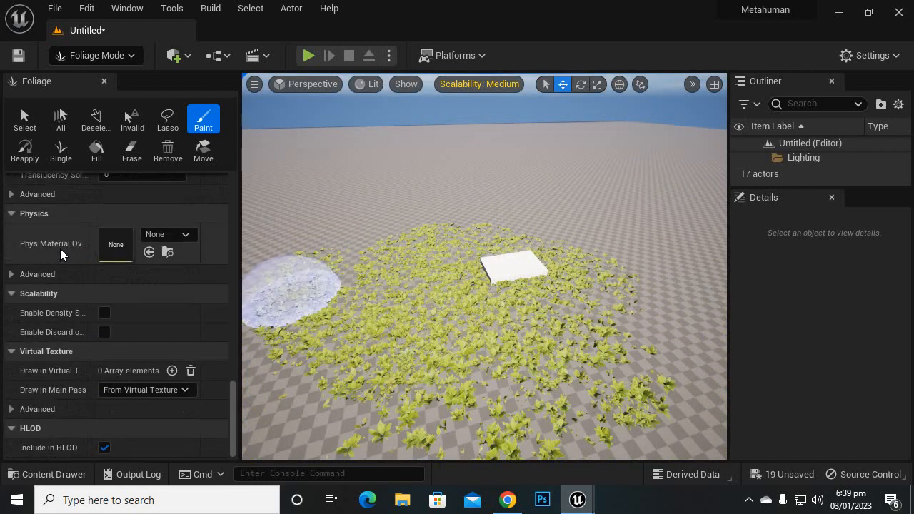
scroll(464, 328, "down", 1)
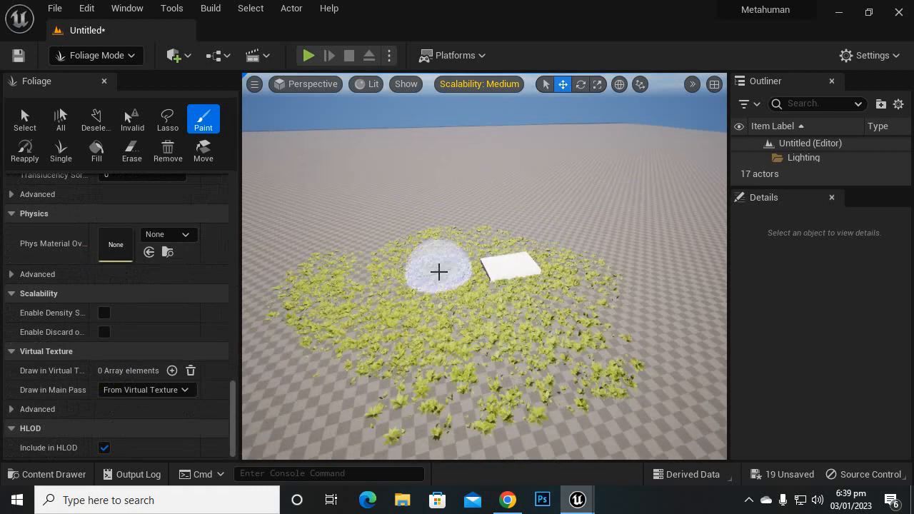
scroll(439, 271, "down", 3)
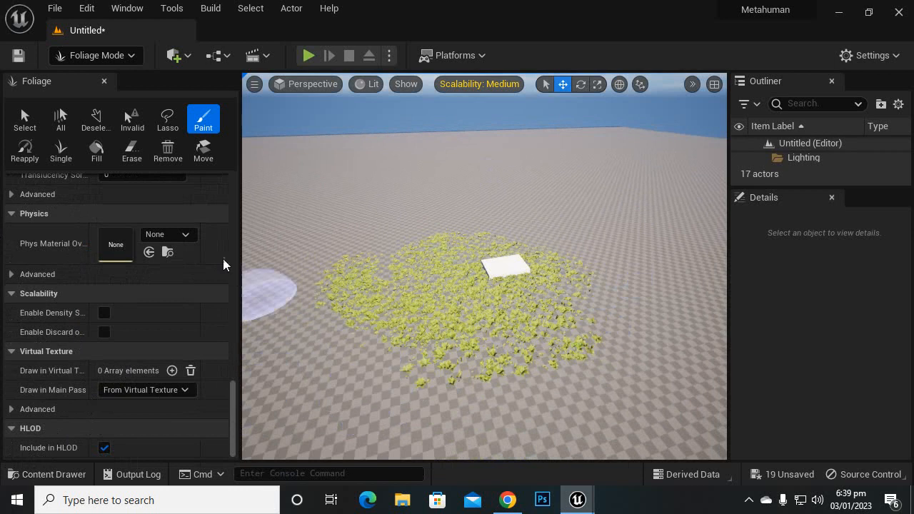
scroll(410, 282, "up", 2)
scroll(409, 282, "up", 2)
scroll(409, 284, "up", 5)
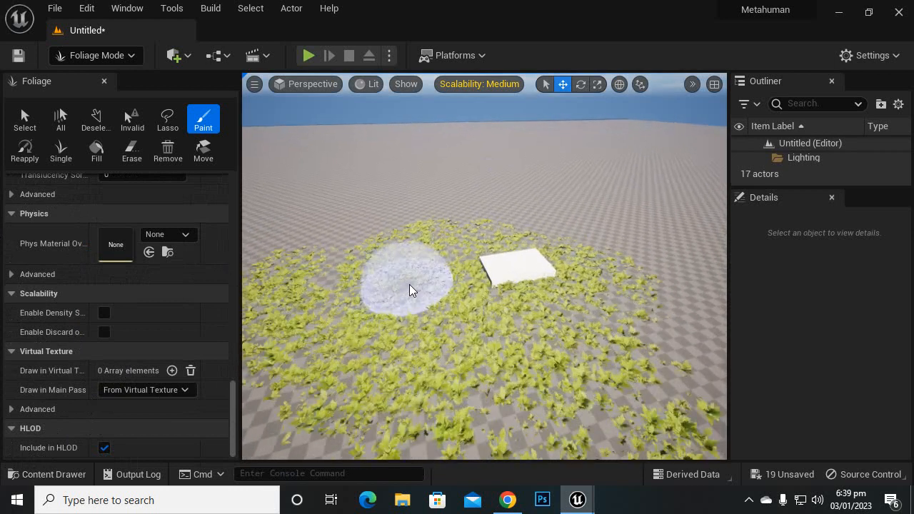
Step: Select a single fern instance beside the white box and move it out of the patch onto the empty floor beyond the box
scroll(409, 286, "up", 5)
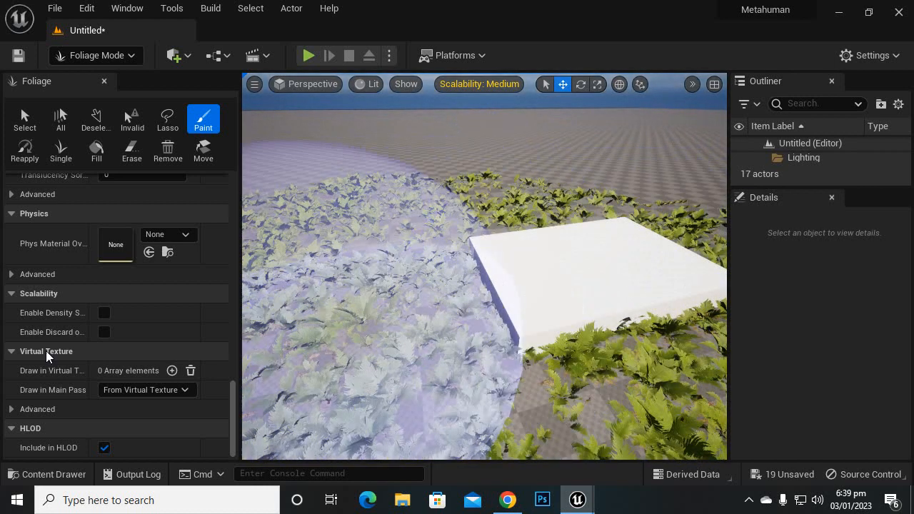
left_click(26, 119)
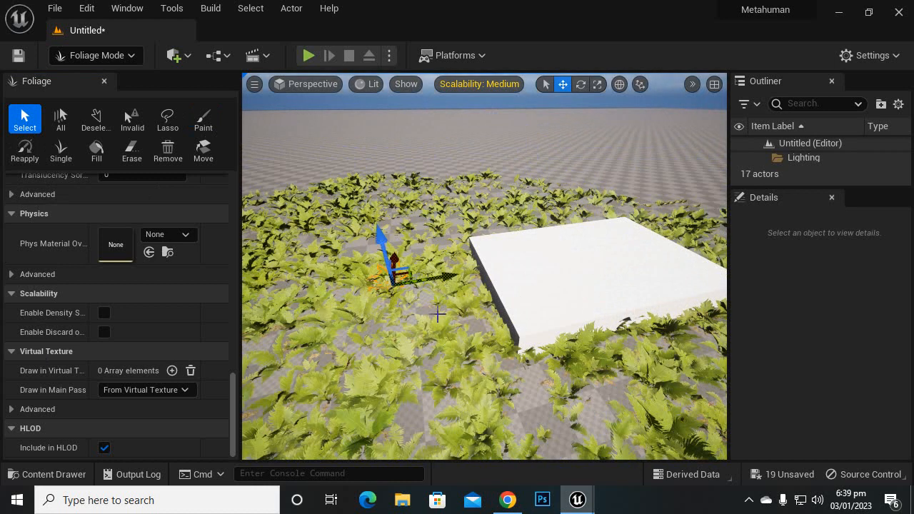
scroll(460, 316, "up", 3)
left_click_drag(390, 288, 470, 322)
scroll(470, 322, "down", 6)
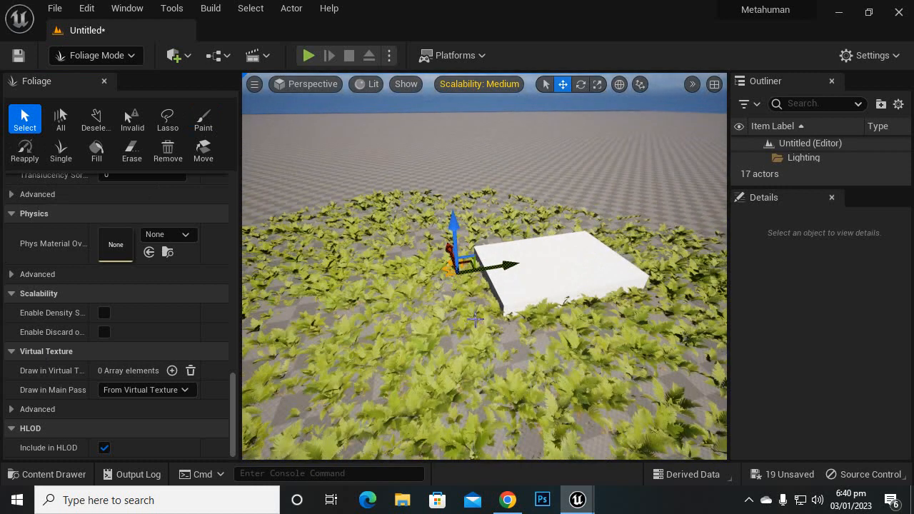
scroll(477, 316, "down", 5)
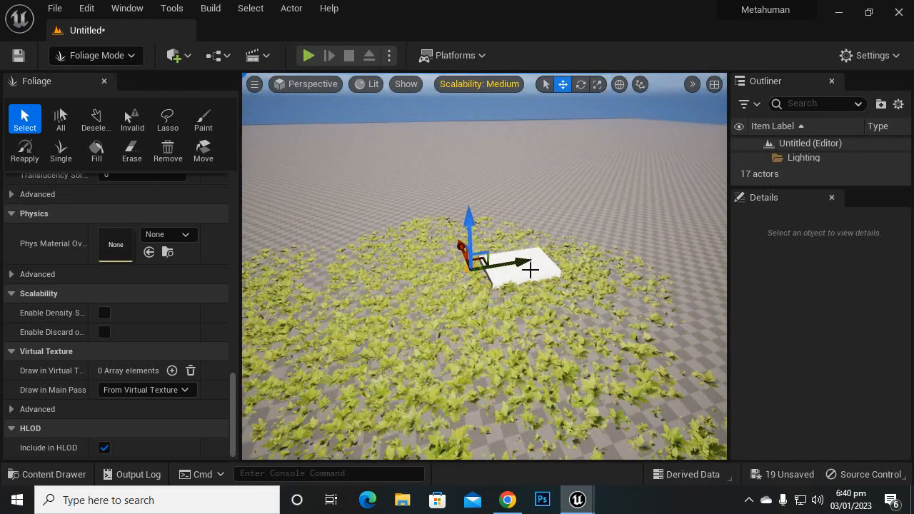
left_click_drag(475, 271, 674, 249)
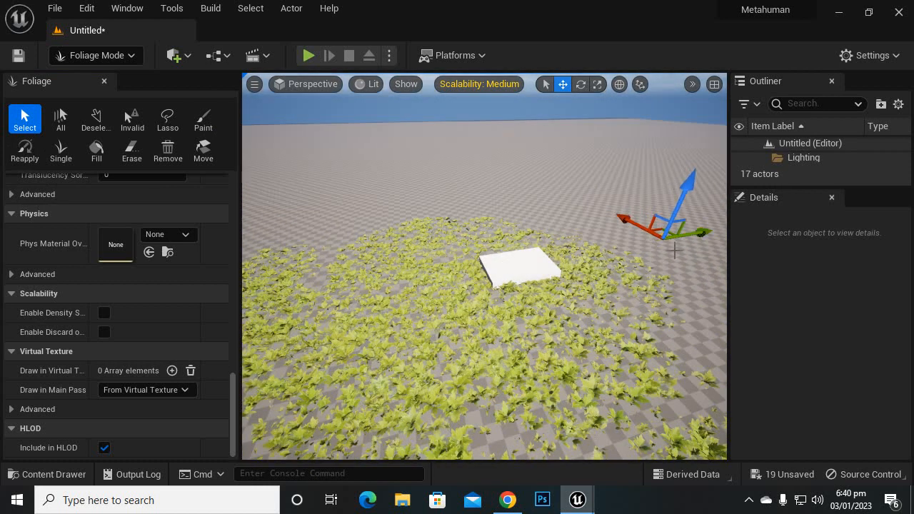
Step: Focus on the separated fern, scale it up uniformly to roughly double size and rotate it about its vertical axis
key("f")
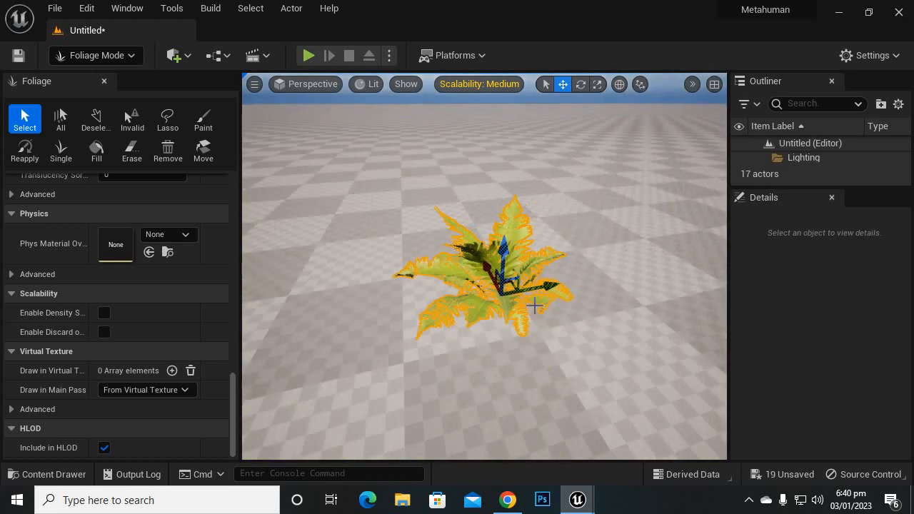
scroll(482, 318, "up", 5)
scroll(482, 317, "down", 5)
scroll(489, 308, "up", 1)
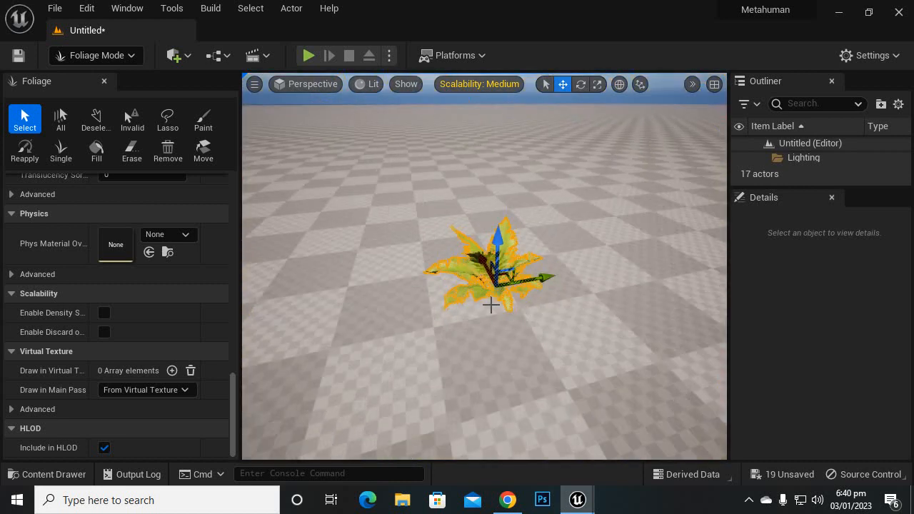
left_click(597, 84)
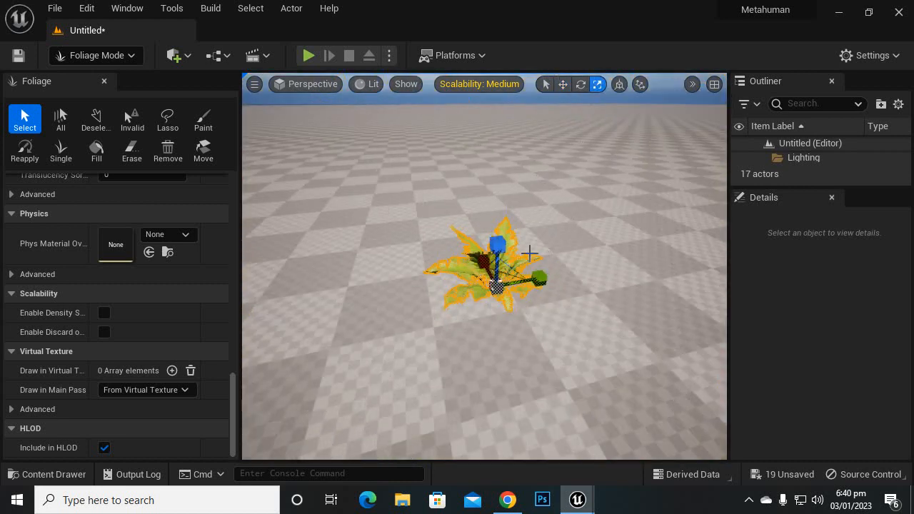
left_click_drag(498, 287, 516, 115)
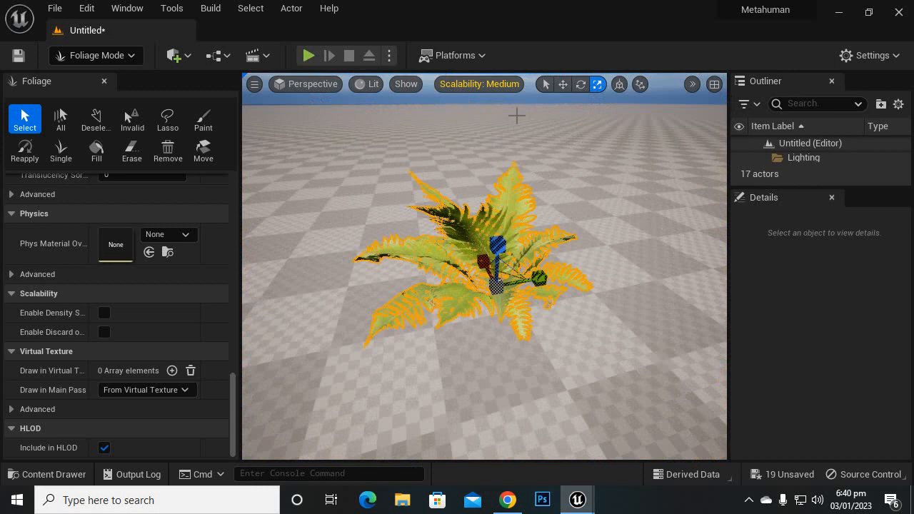
left_click(580, 84)
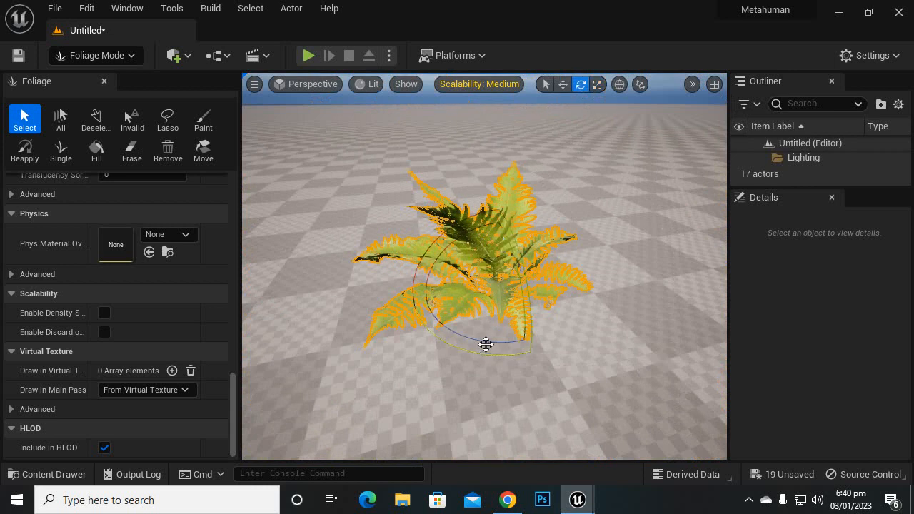
left_click_drag(485, 344, 574, 262)
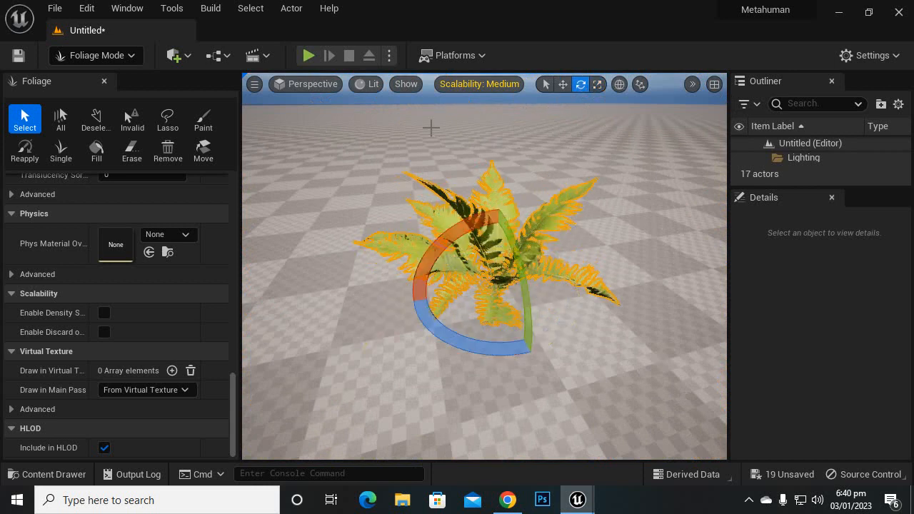
Step: Select another fern near the white box and move it out of the patch onto the empty floor on the opposite side
left_click(562, 84)
scroll(539, 321, "down", 10)
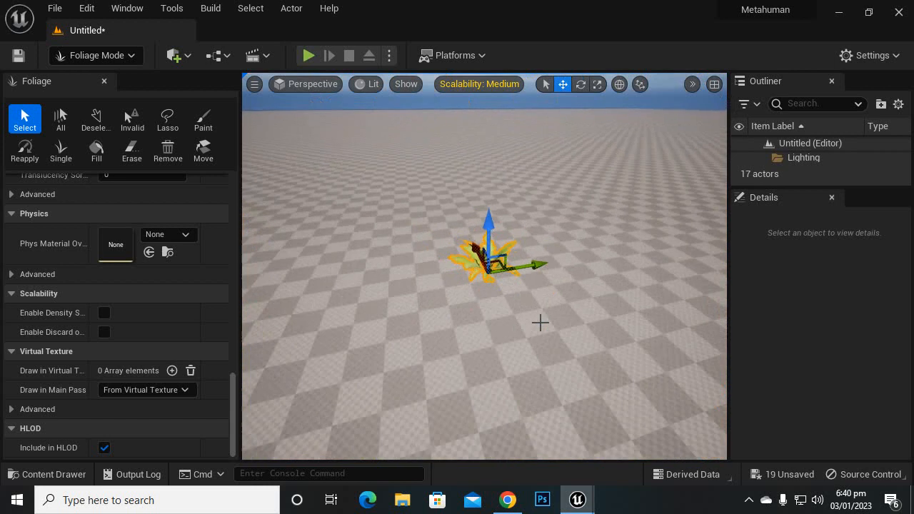
scroll(539, 321, "down", 4)
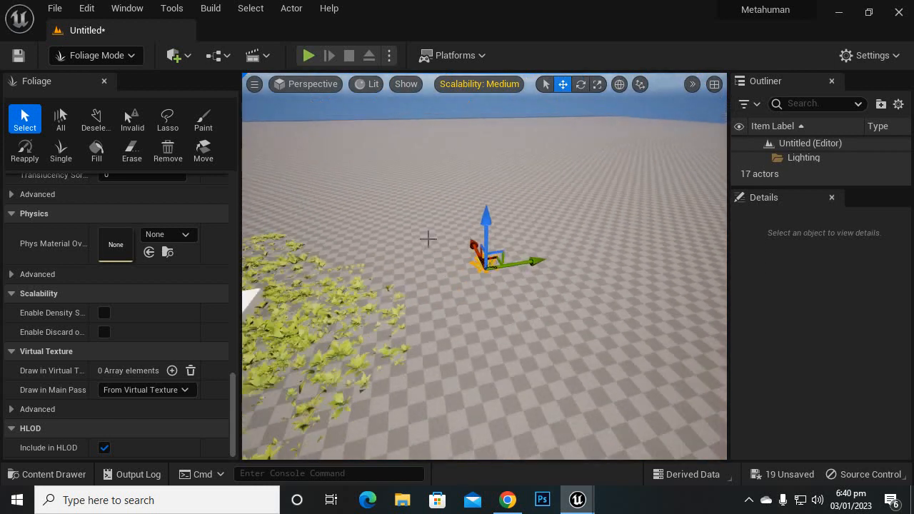
right_click_drag(428, 239, 322, 239)
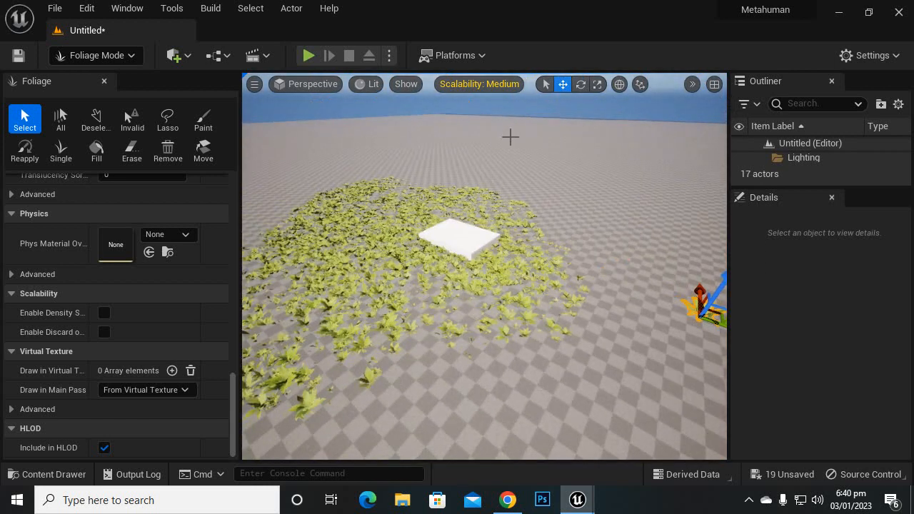
left_click(395, 261)
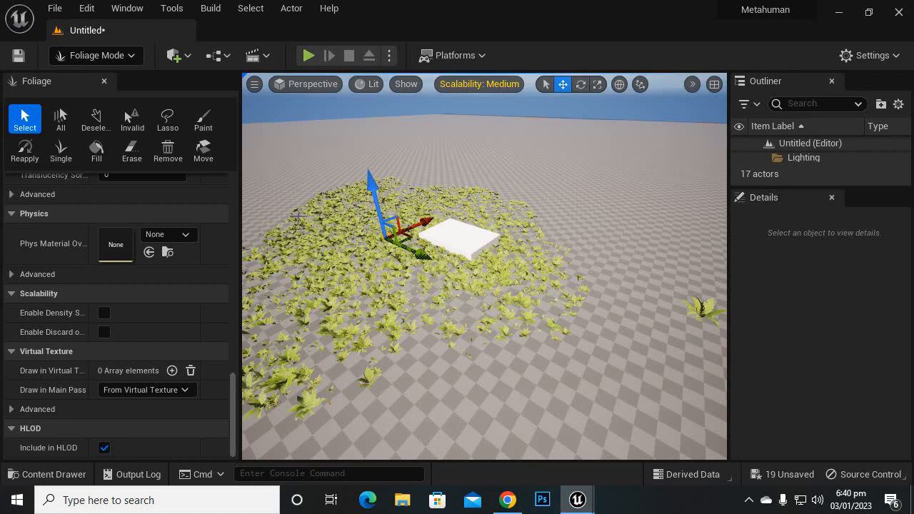
right_click_drag(298, 214, 390, 240)
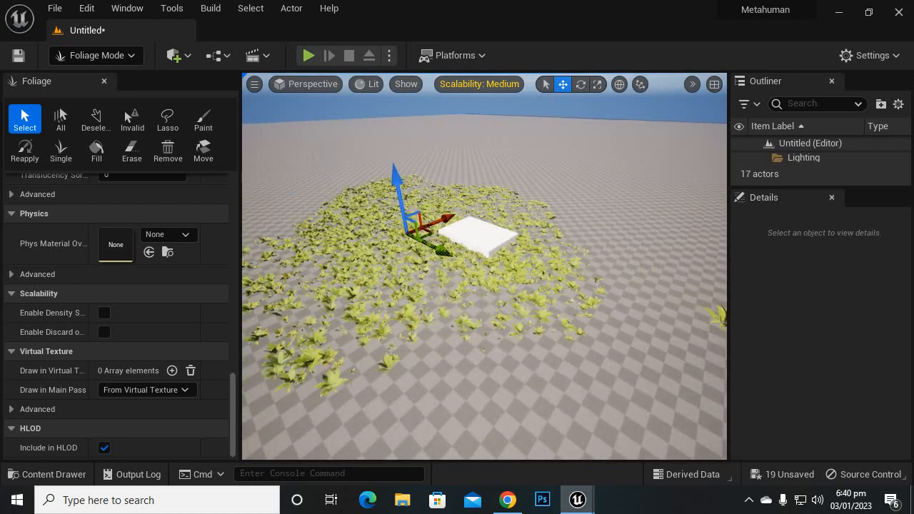
right_click_drag(408, 271, 348, 271)
scroll(518, 259, "up", 2)
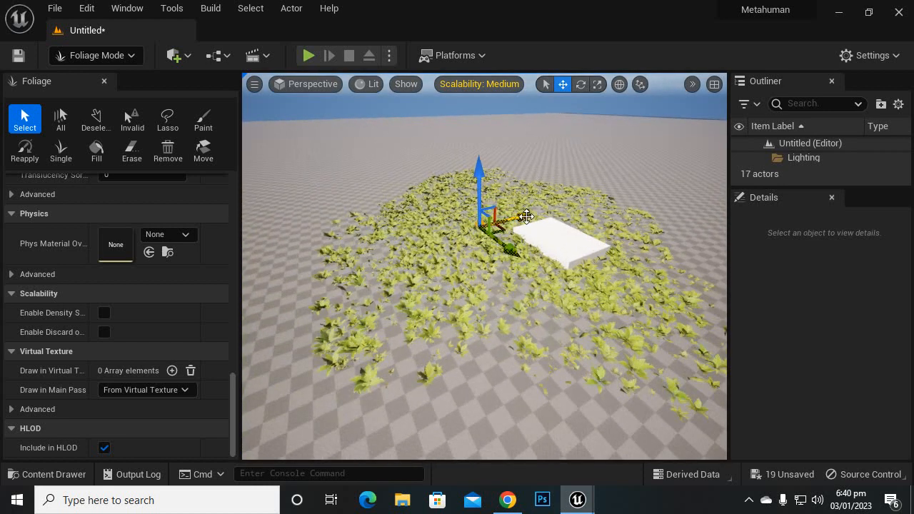
left_click_drag(526, 215, 333, 271)
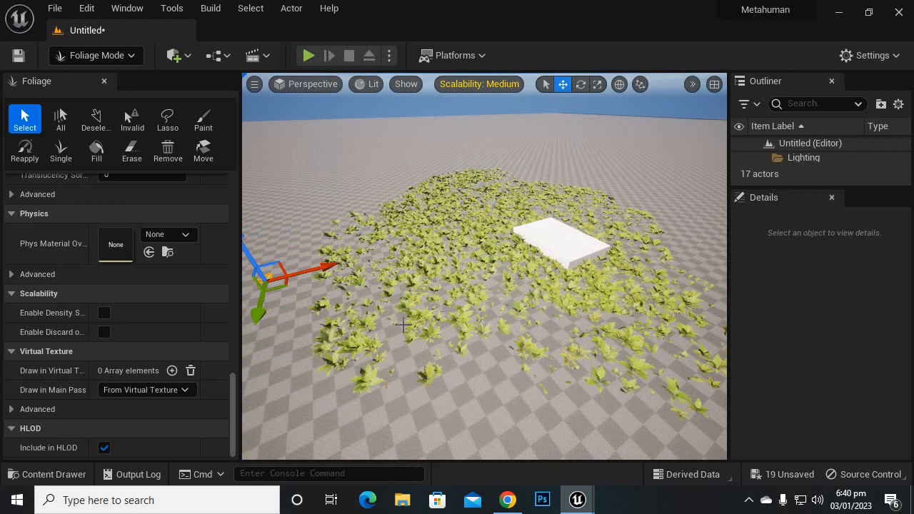
scroll(392, 322, "up", 4)
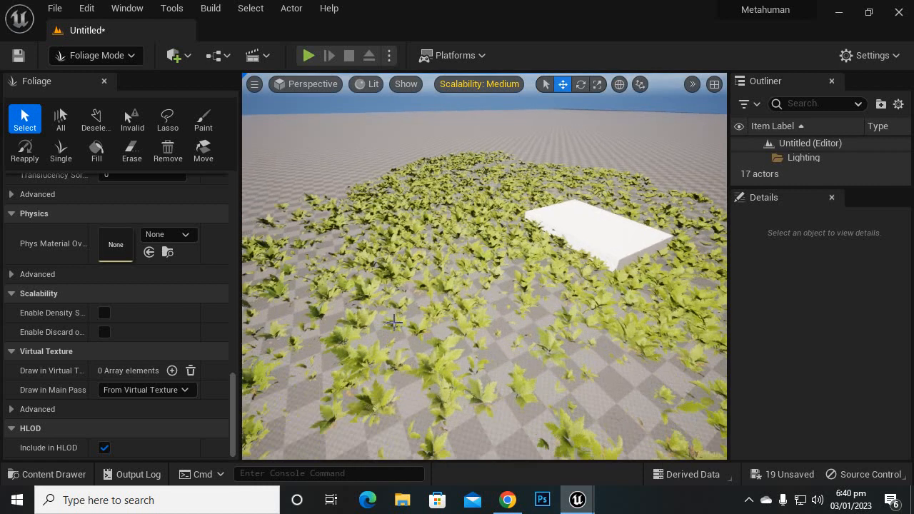
scroll(393, 322, "up", 4)
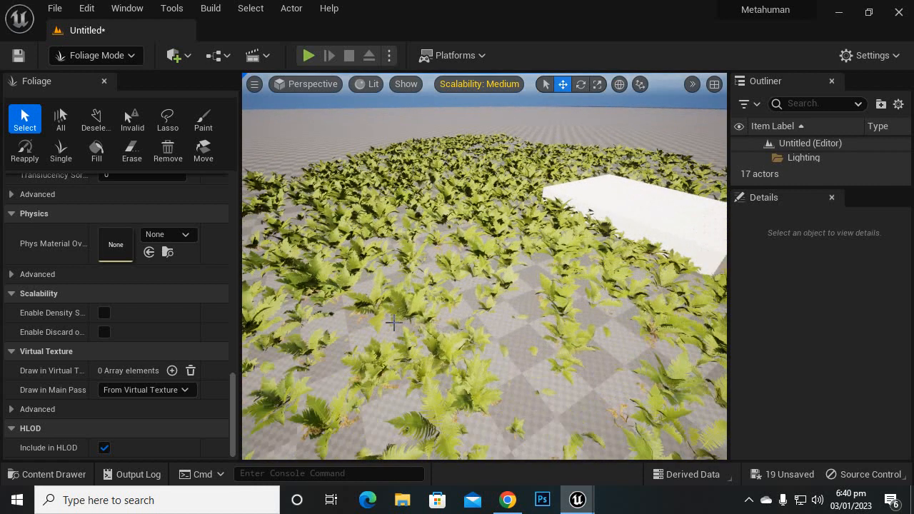